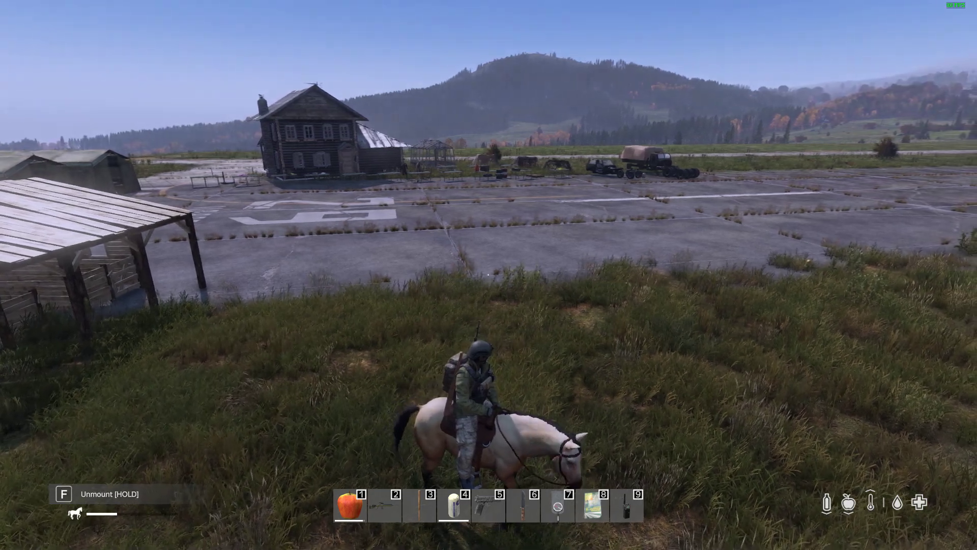
Step: Ride the horse around the airfield, past the shed, runway, hangars and farmhouse
key("a")
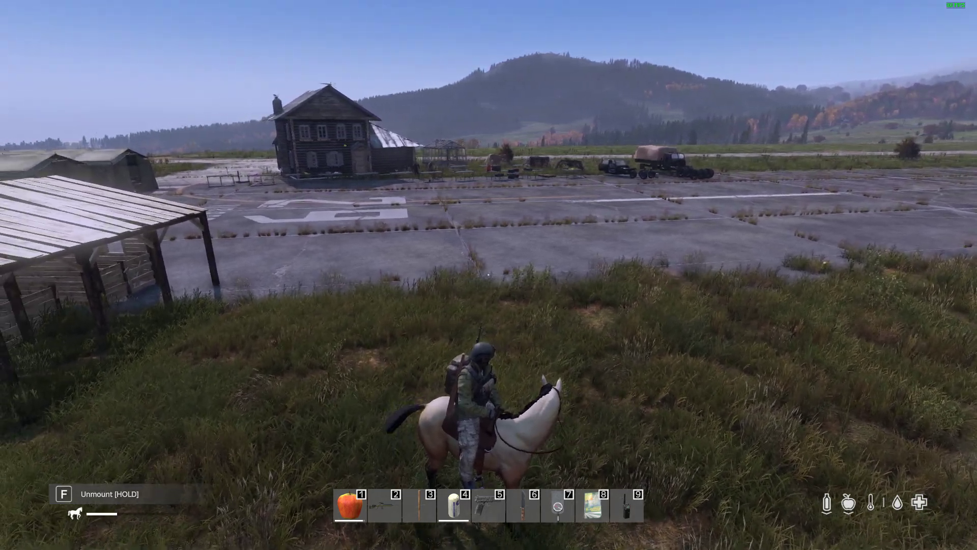
key("d")
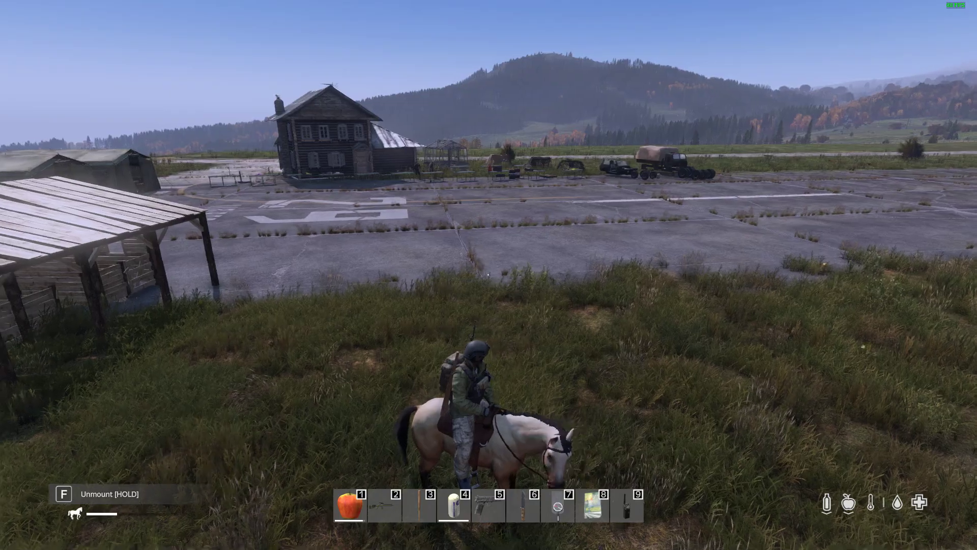
key("d")
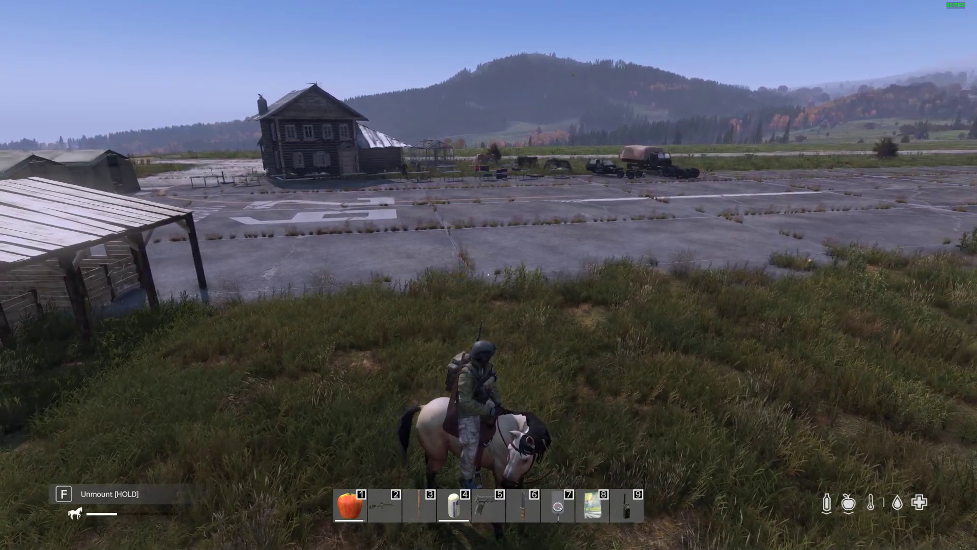
key("d")
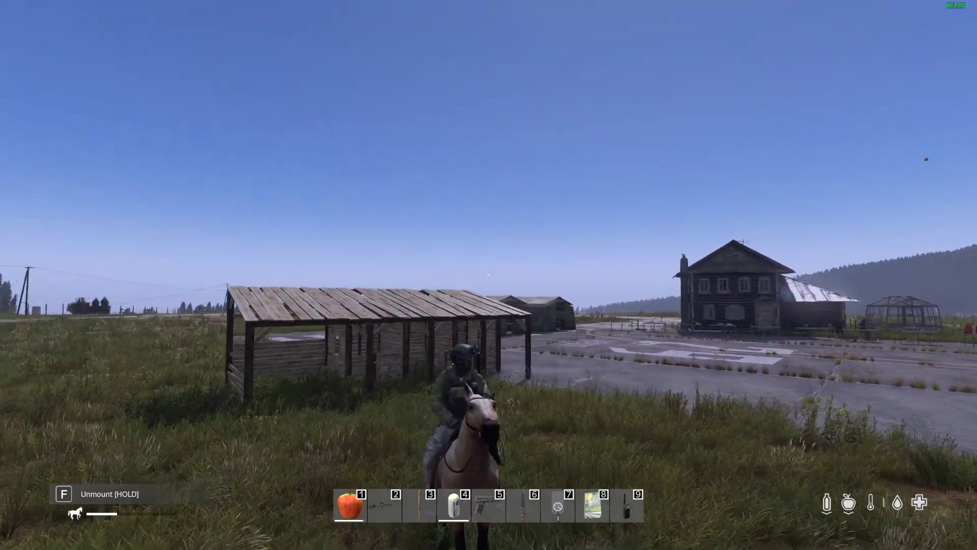
key("w")
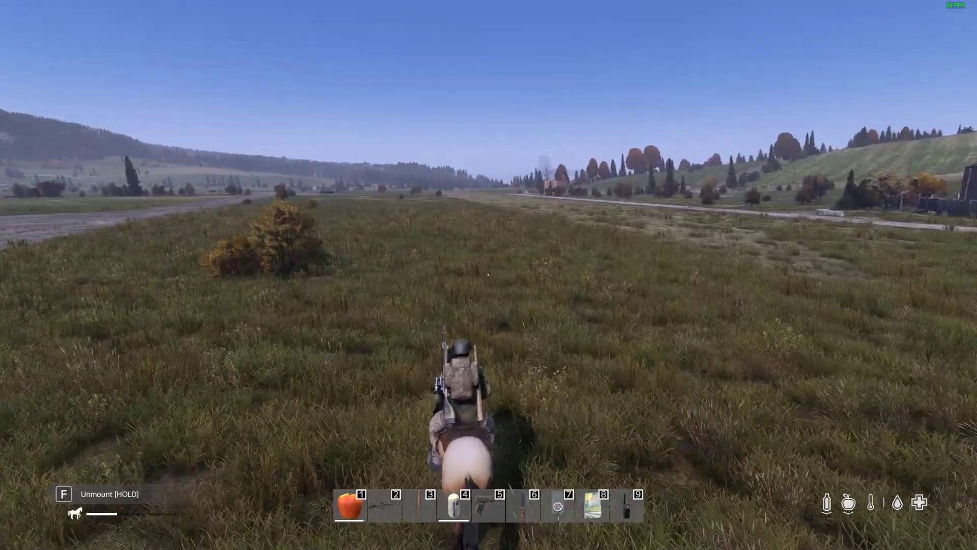
key("d")
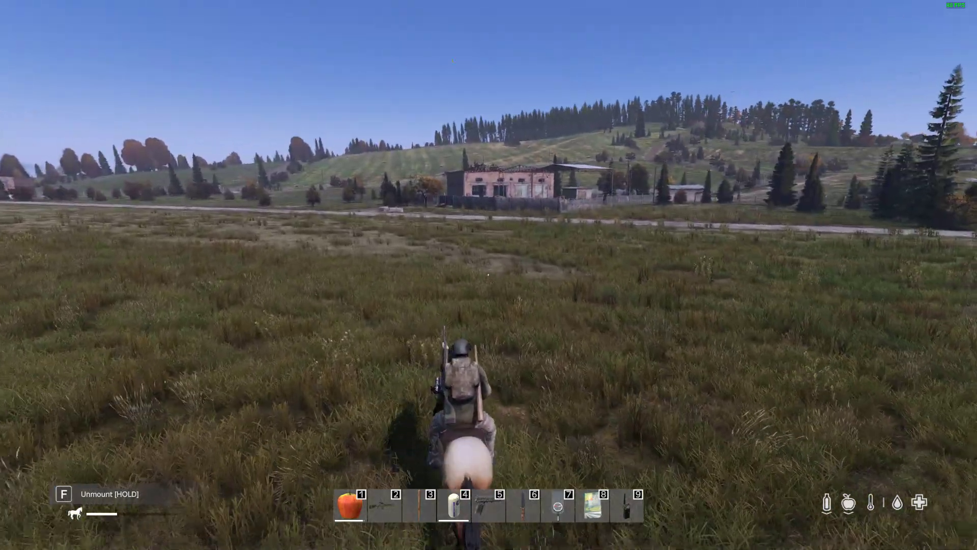
key("a")
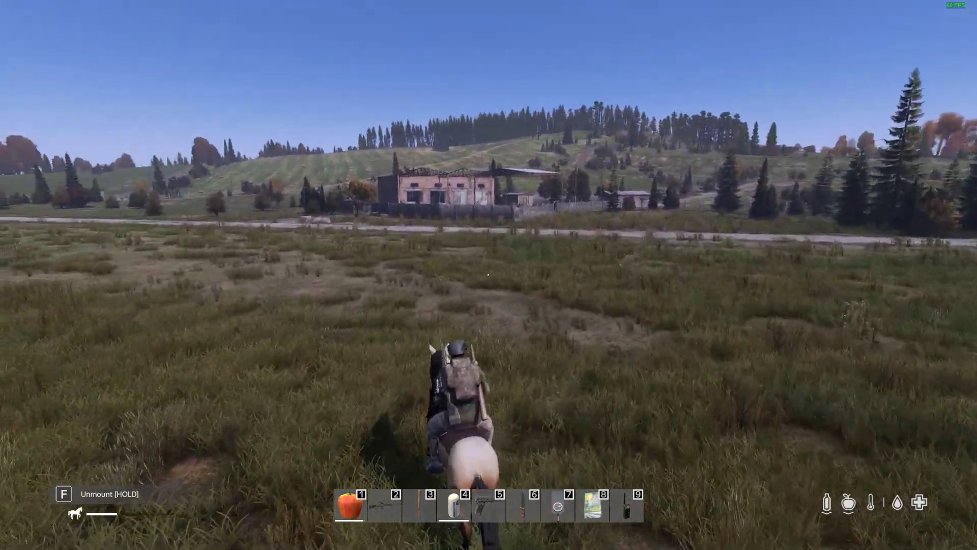
key("a")
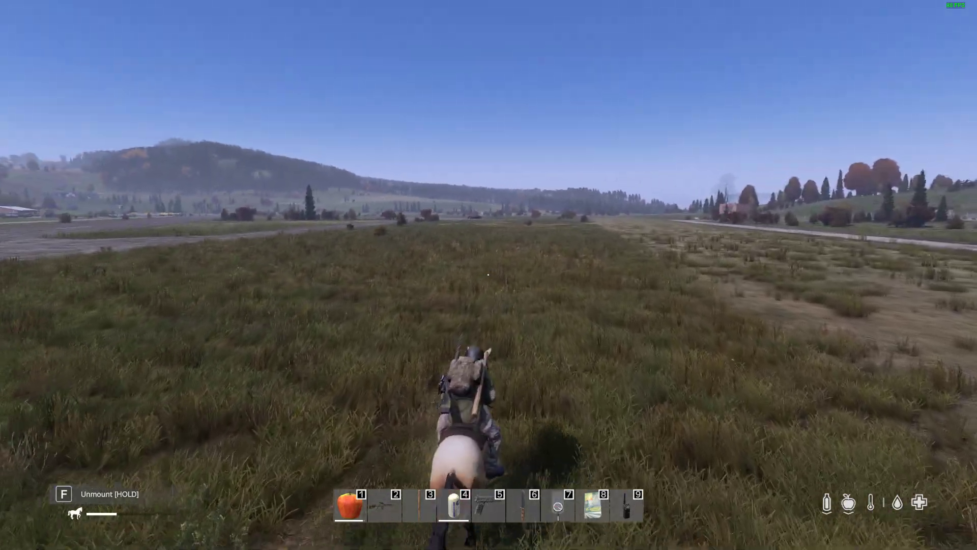
key("a")
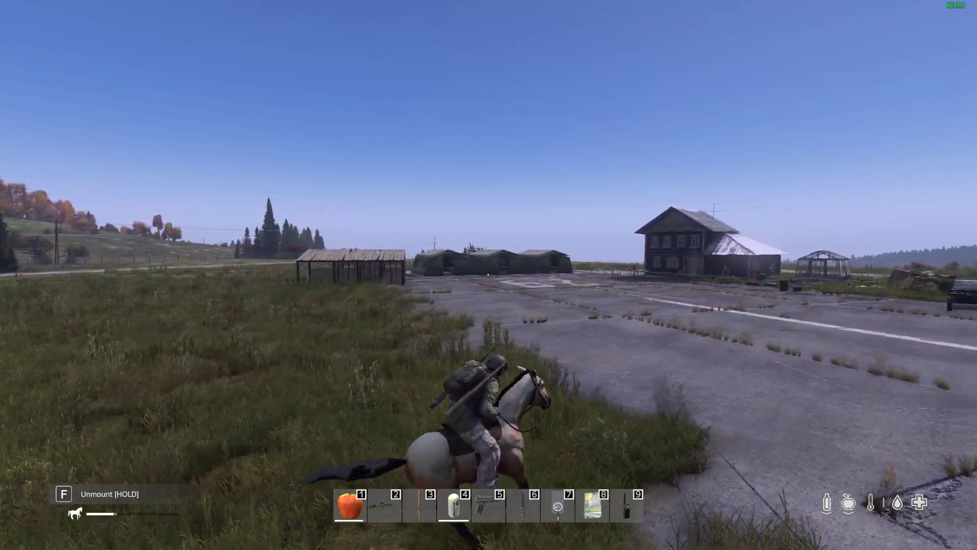
key("d")
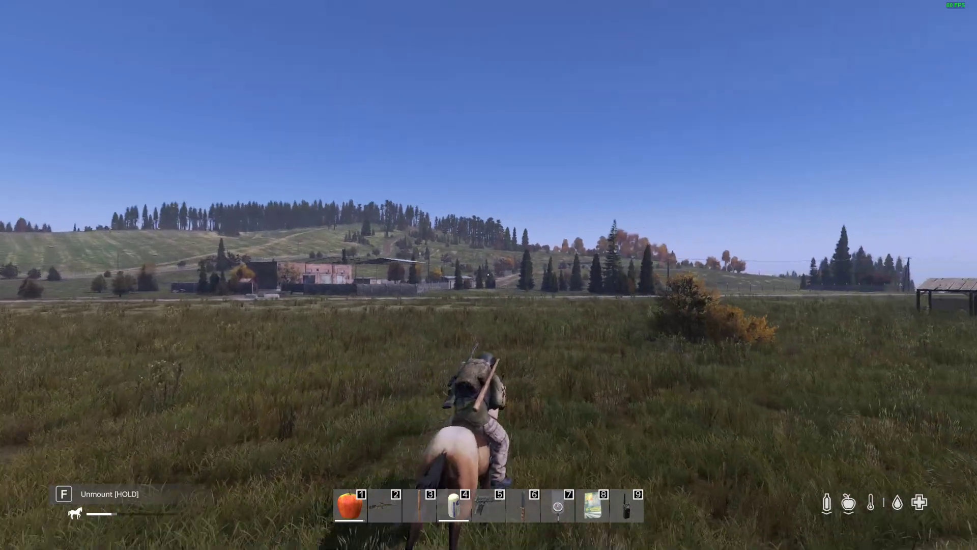
key("d")
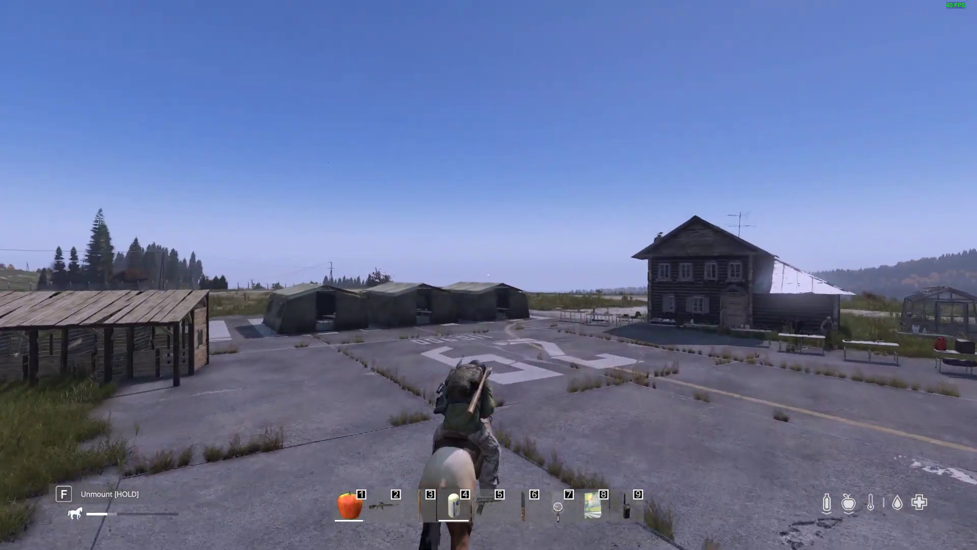
key("a")
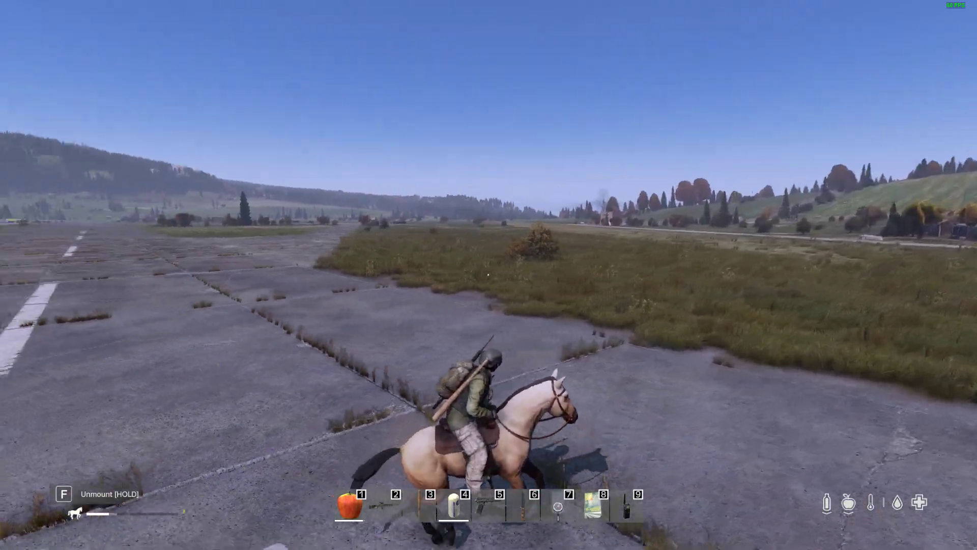
key("d")
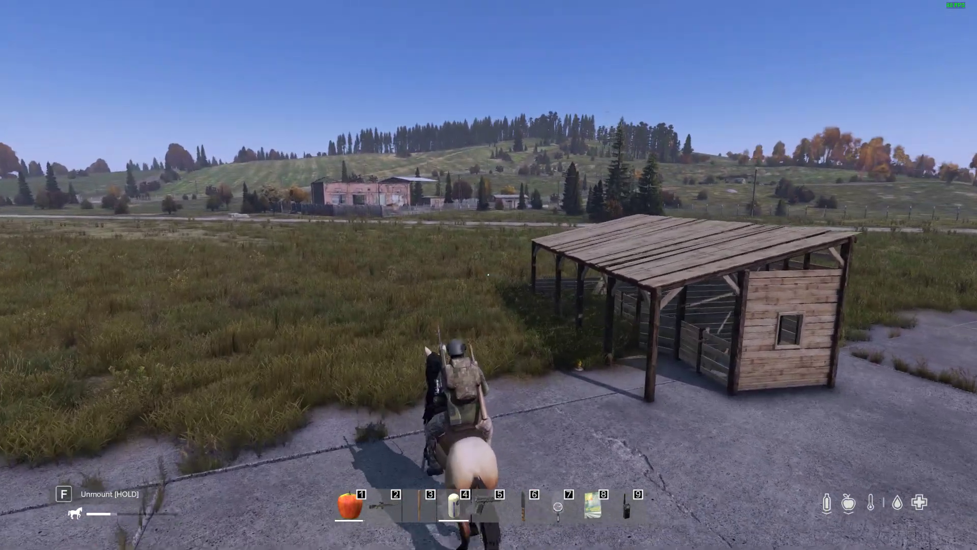
key("d")
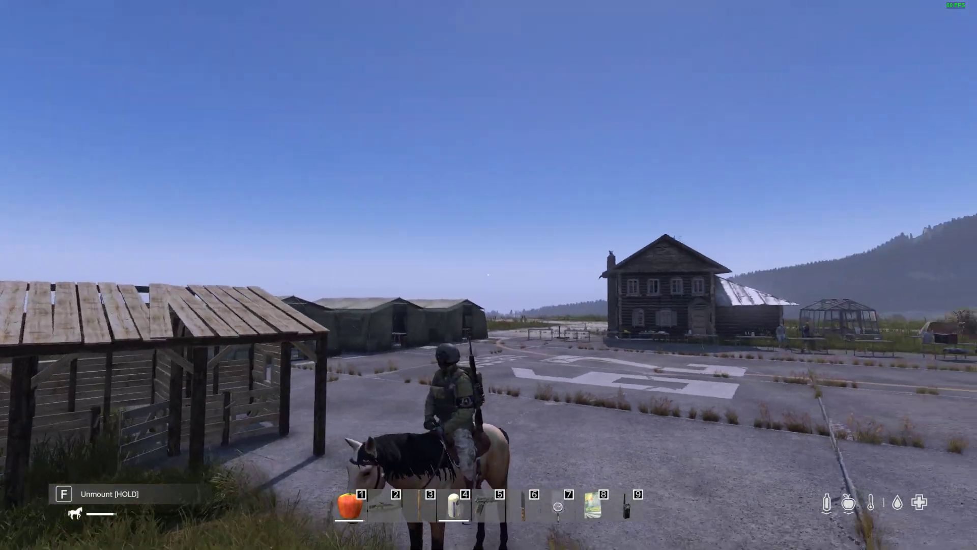
key("a")
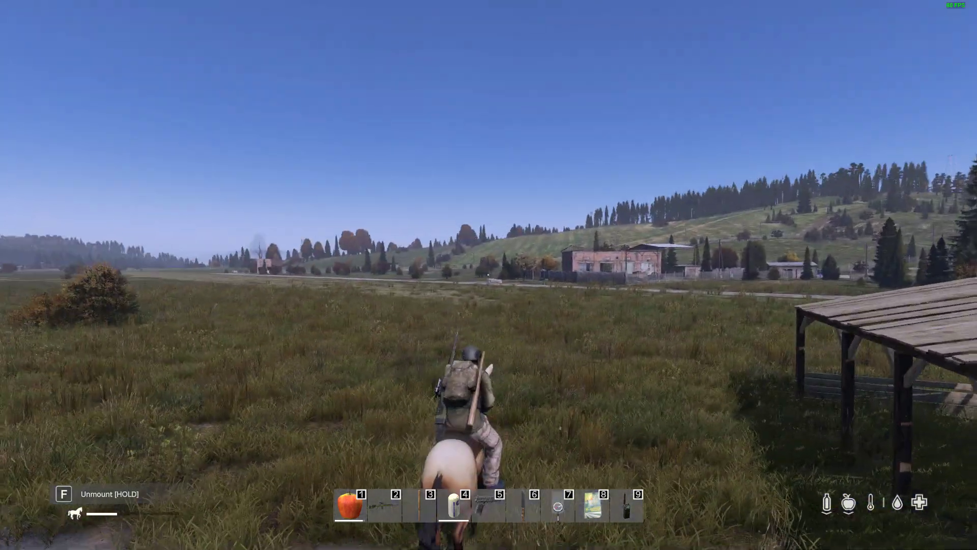
key("a")
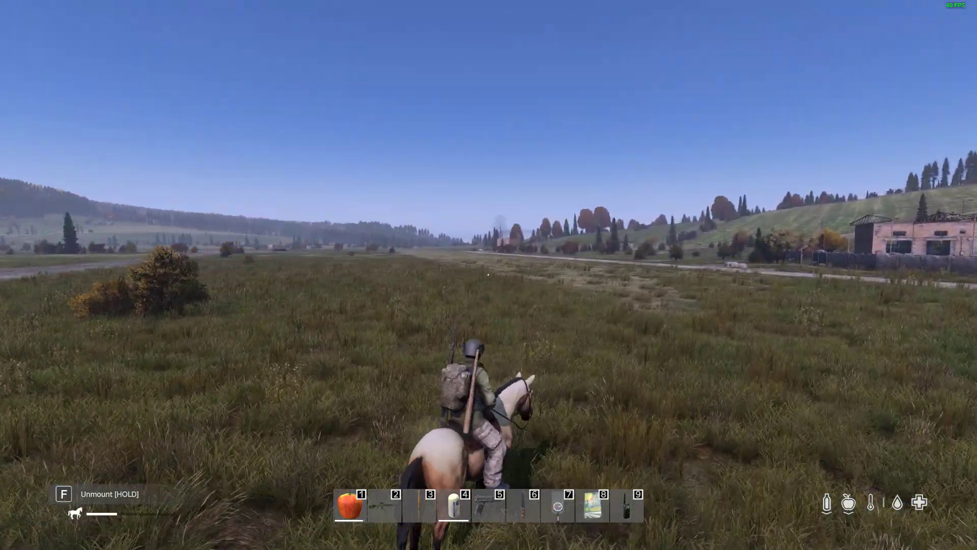
Step: Switch to first-person view, turn right across the field, and dismount the horse
key("d")
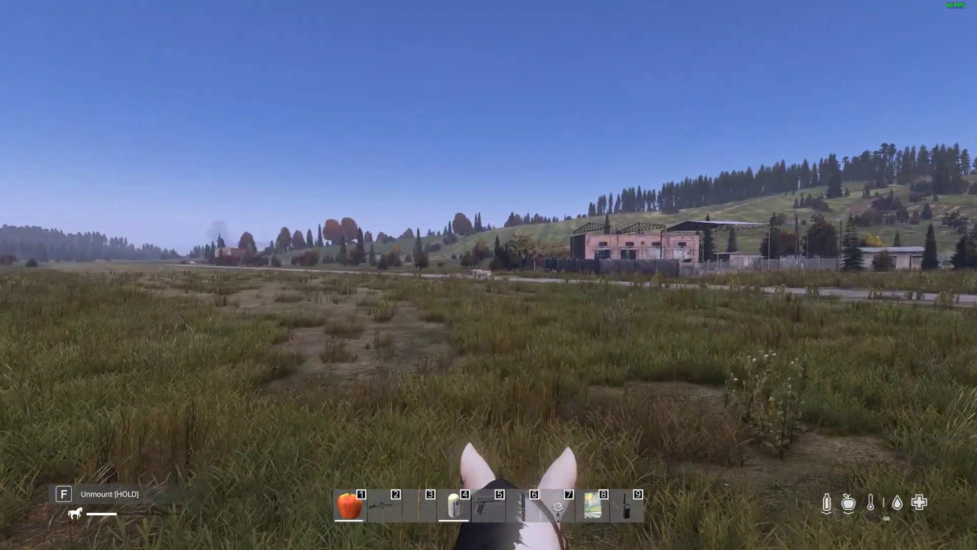
key("d")
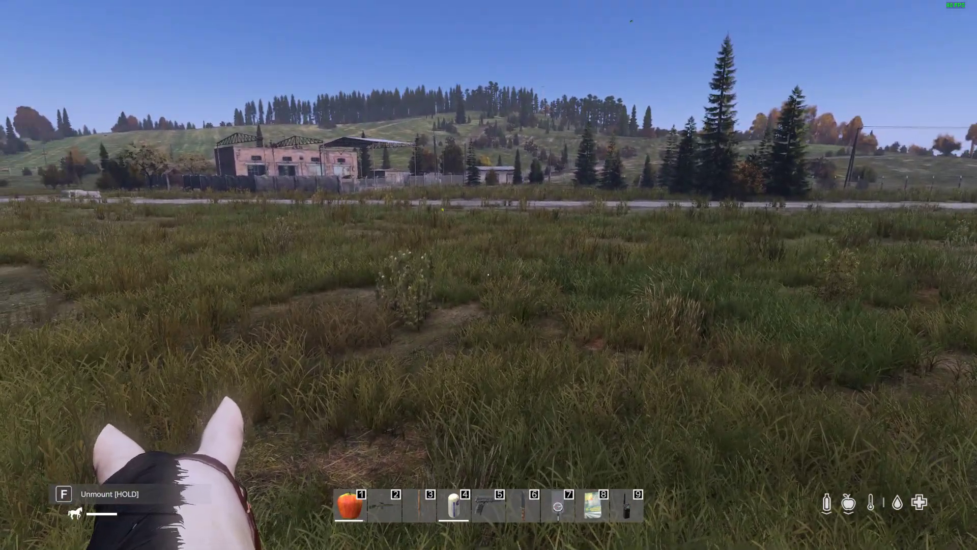
key("d")
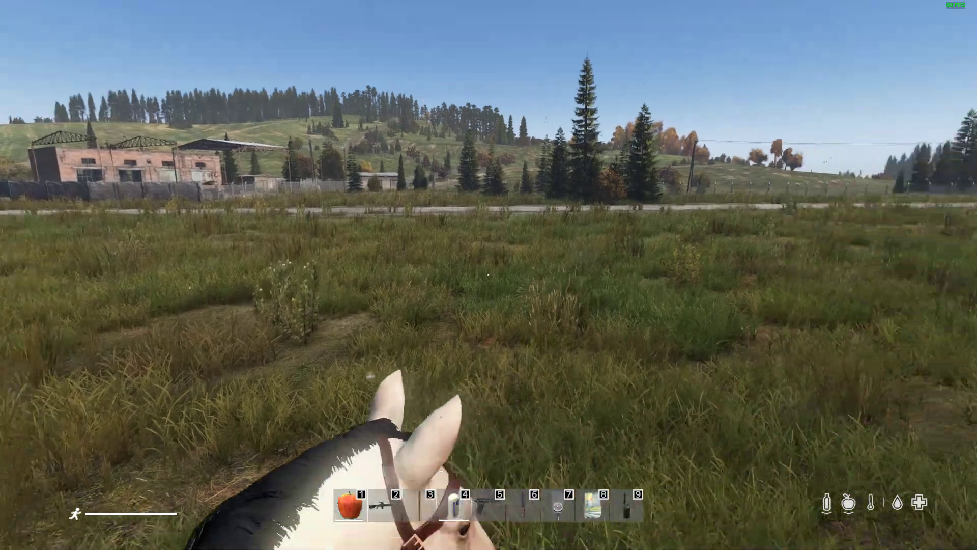
key("f")
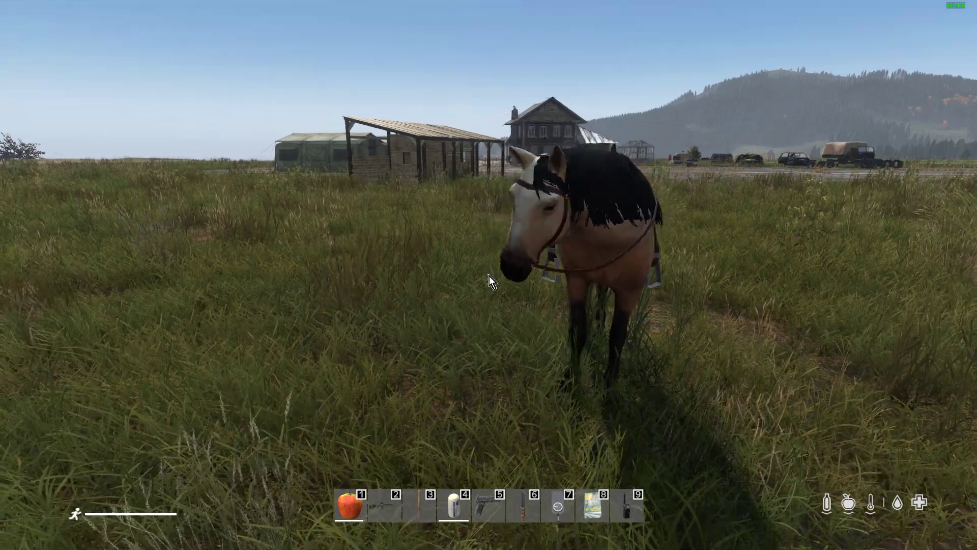
Step: Exit the server from the pause menu, skipping the countdown, then quit DayZ confirming YES
key("Escape")
left_click(814, 406)
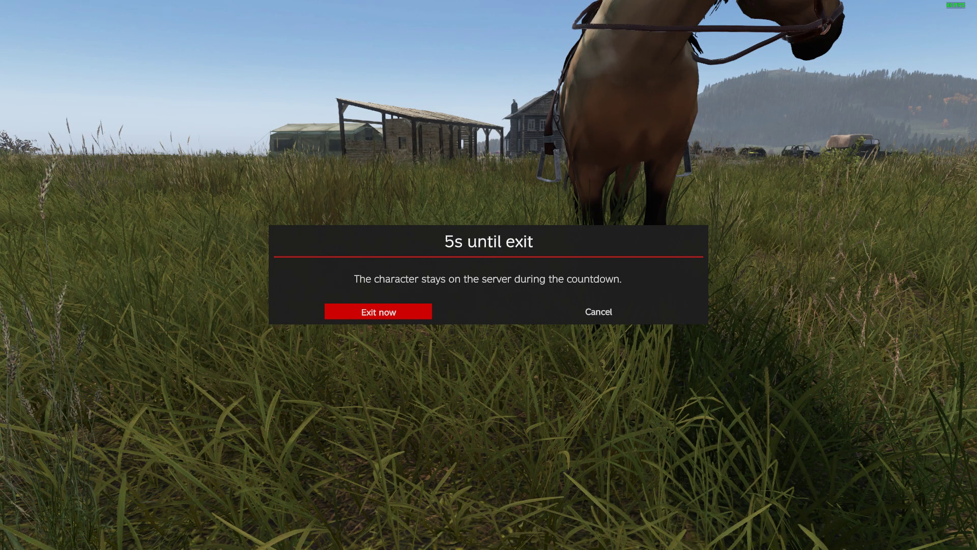
left_click(378, 312)
left_click(917, 51)
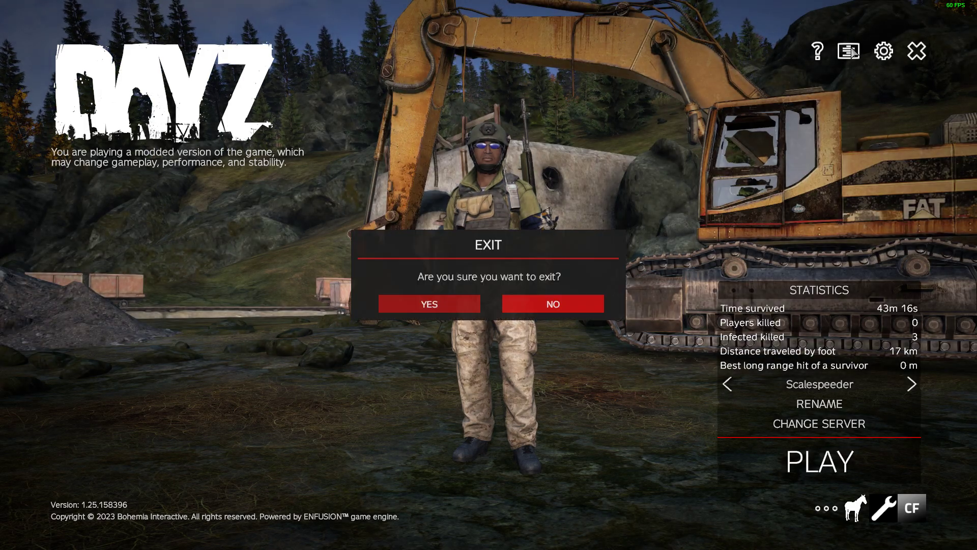
left_click(466, 305)
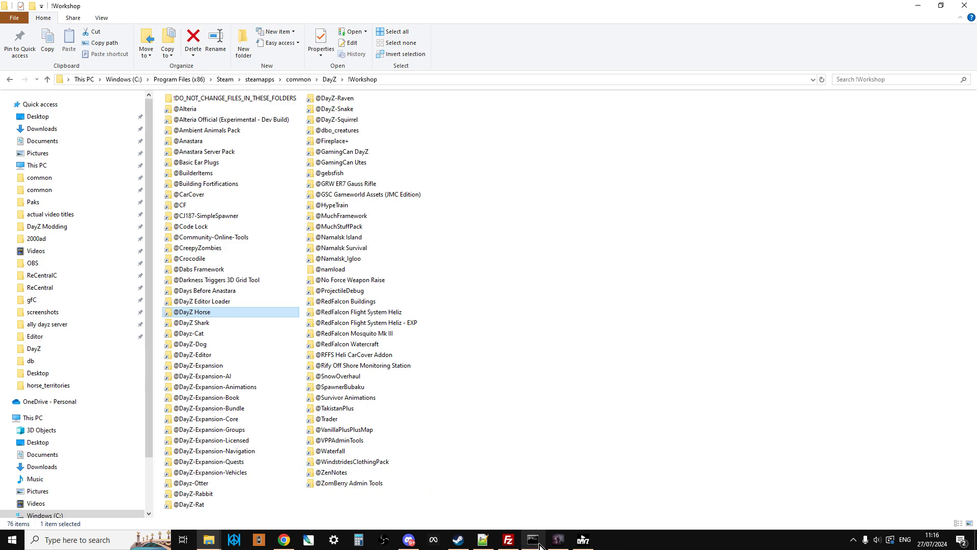
Step: Stop and close the local server console, then bring up the DayZ Horse Workshop page in Chrome
left_click(533, 539)
key("space")
left_click(595, 113)
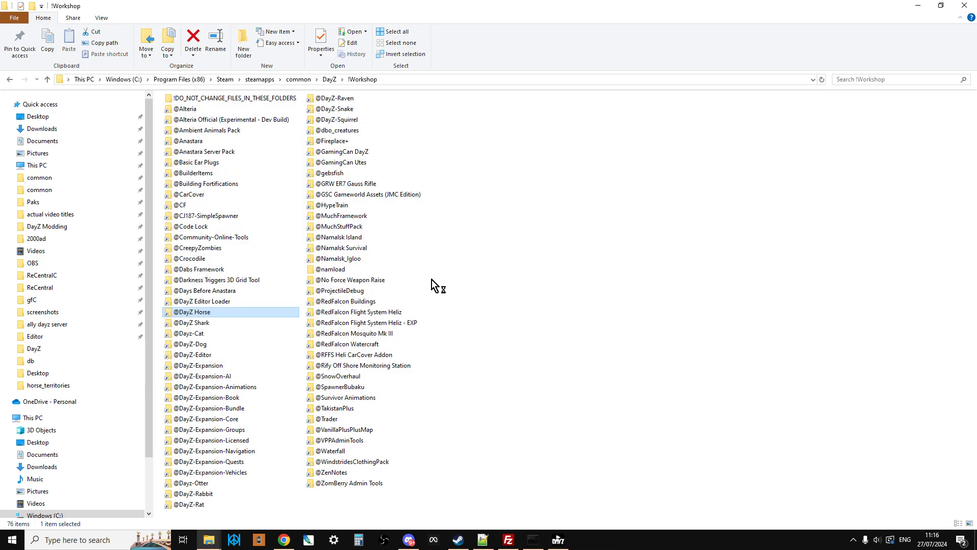
left_click(284, 540)
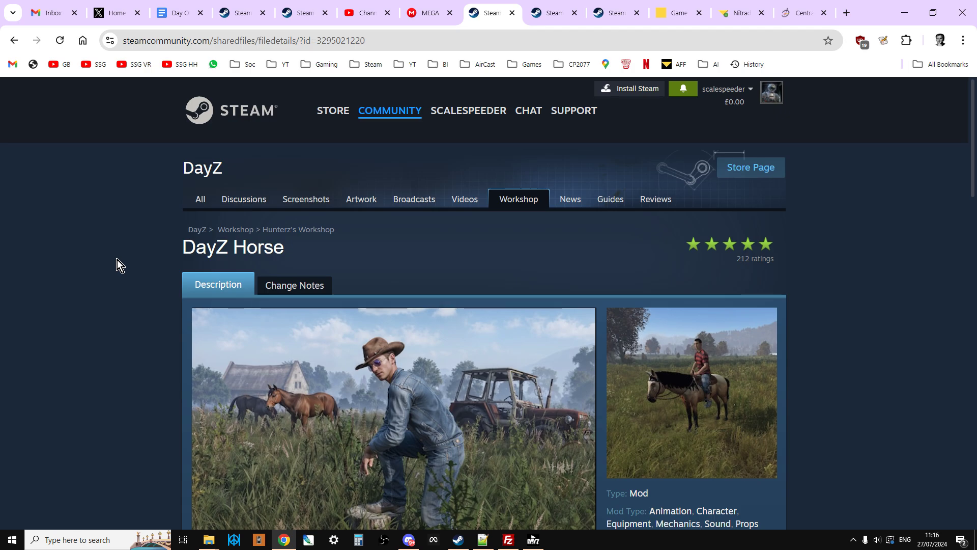
Step: Look over the DayZ Horse page, then browse the Survivor Animations Workshop page back to its header
scroll(118, 265, "down", 5)
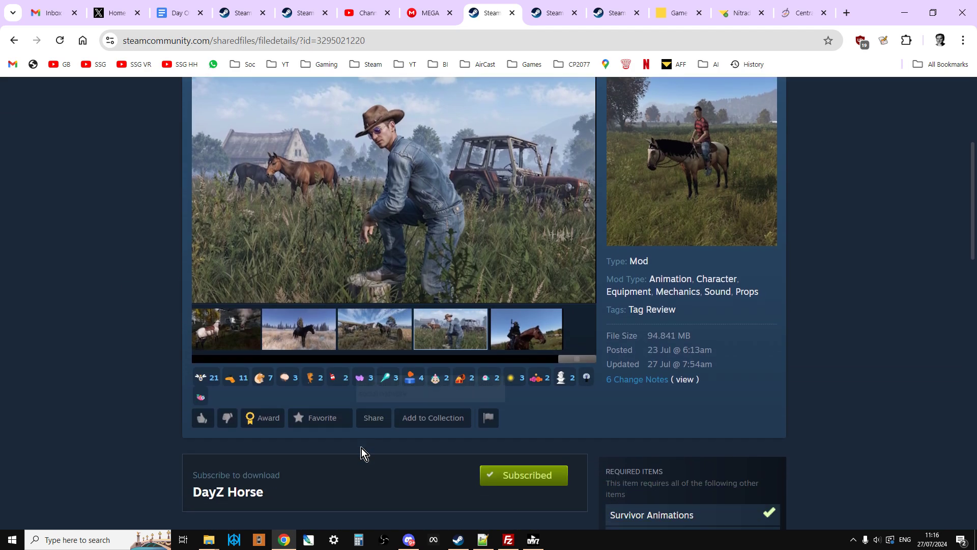
scroll(201, 337, "up", 4)
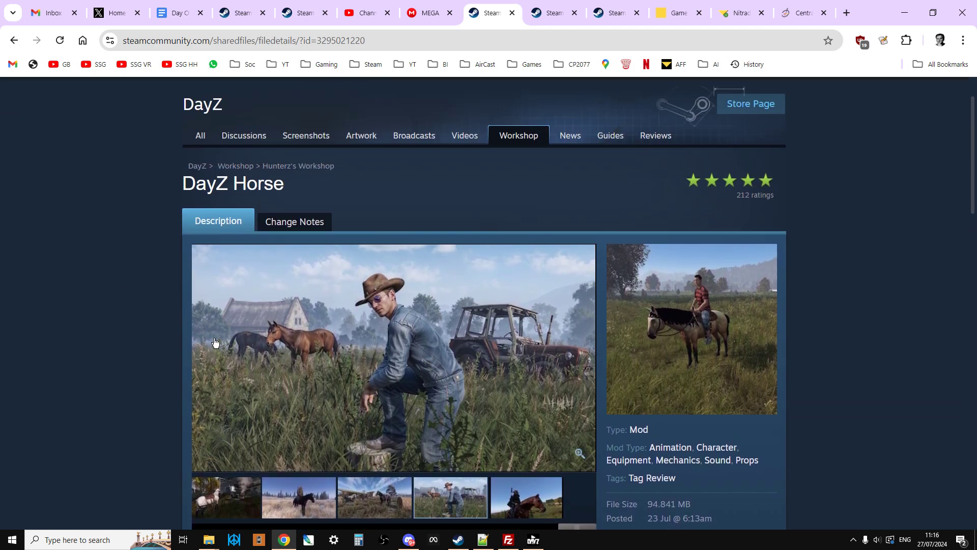
left_click(549, 15)
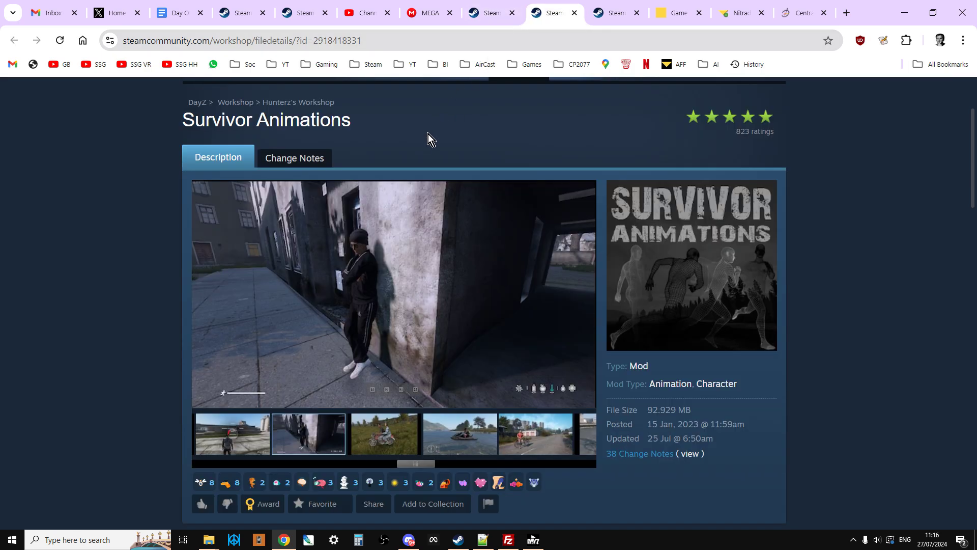
scroll(421, 211, "down", 4)
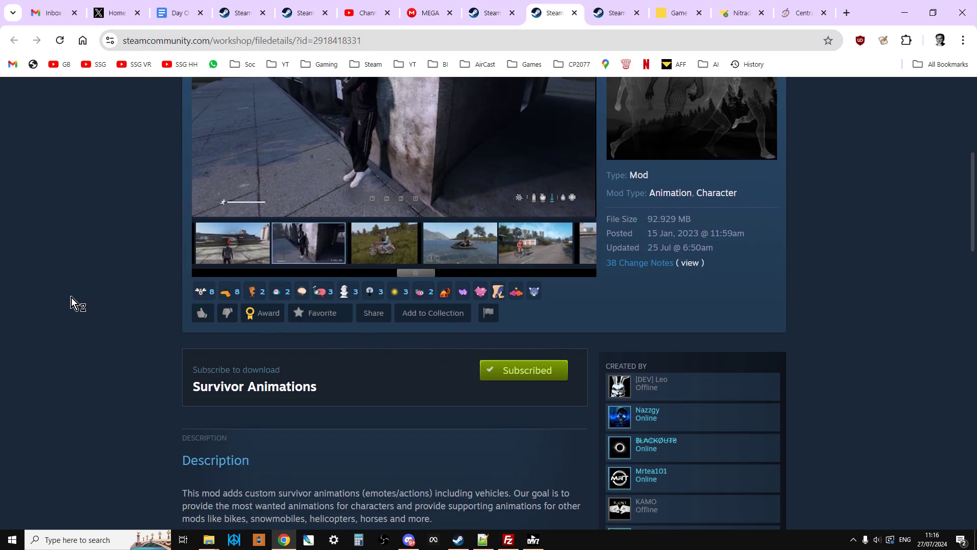
scroll(72, 299, "down", 4)
scroll(72, 300, "up", 7)
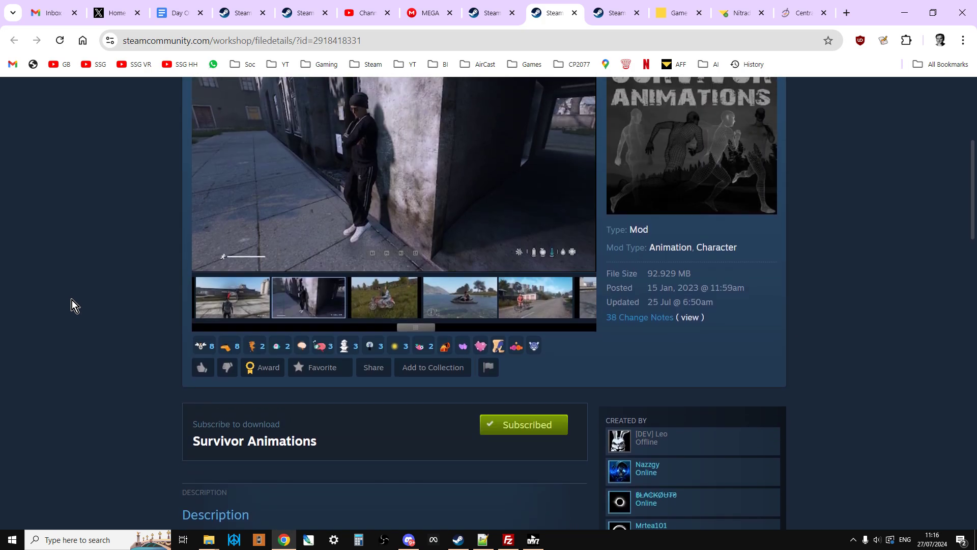
scroll(72, 301, "up", 3)
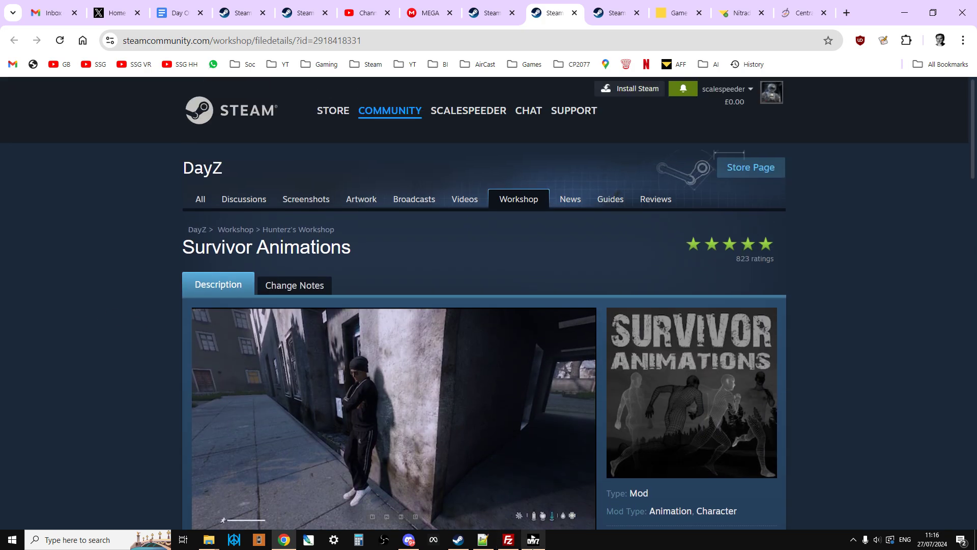
Step: Open the DayZ Launcher's Mods page listing CF, Survivor Animations and DayZ Horse
left_click(533, 541)
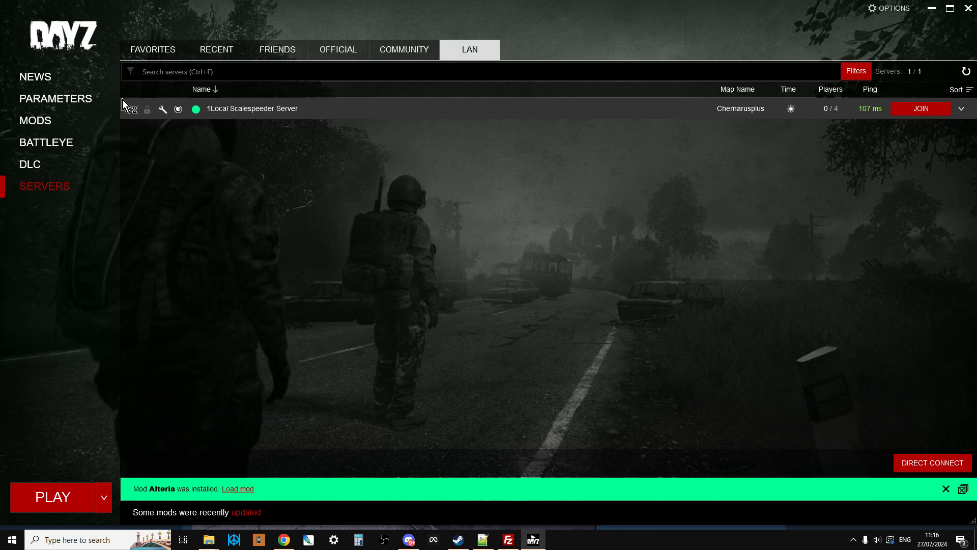
left_click(54, 125)
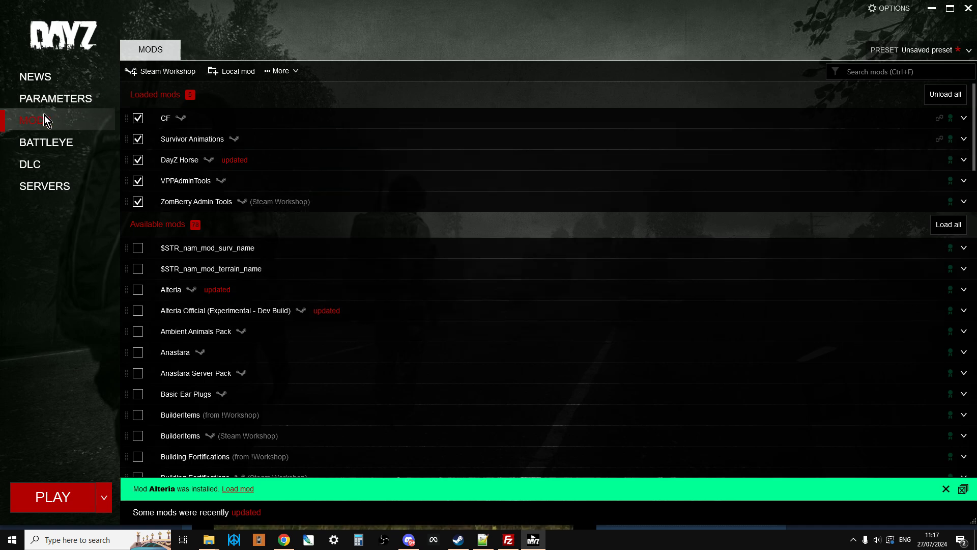
Step: Open DayZ Horse's folder in Windows Explorer from its '...' menu, accepting the warning
left_click(964, 161)
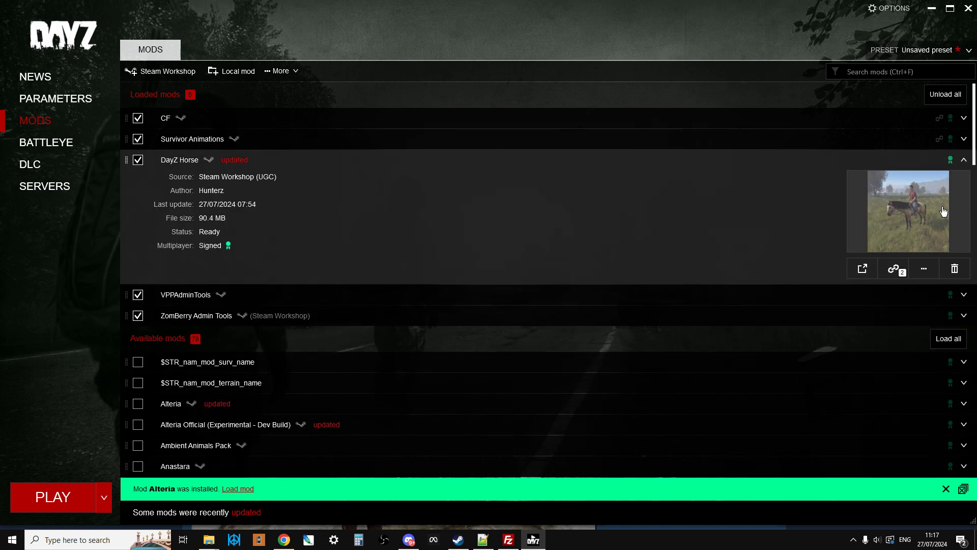
left_click(923, 269)
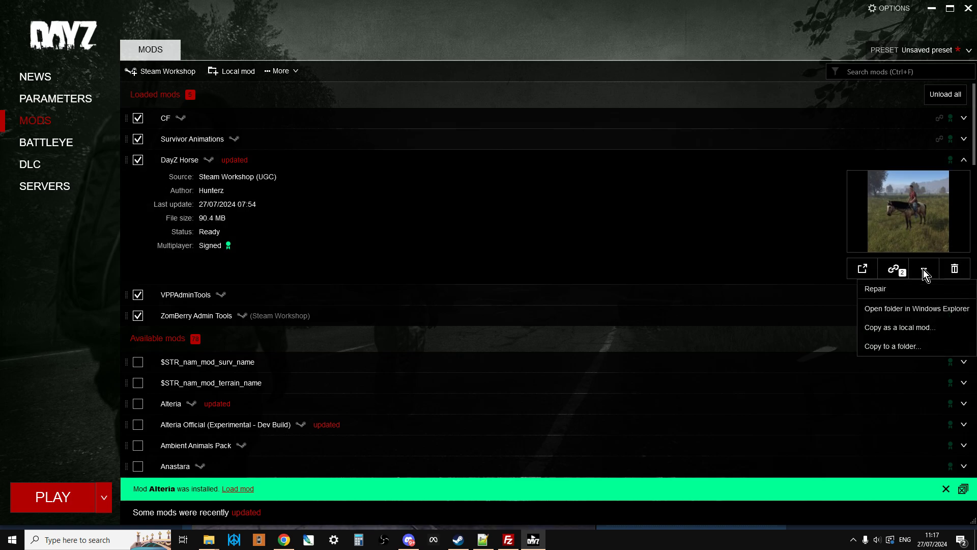
left_click(907, 308)
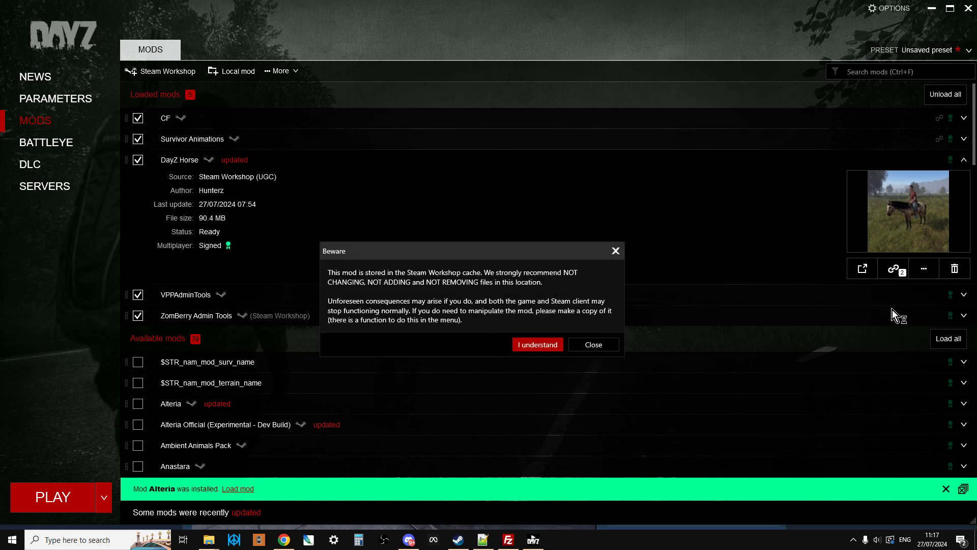
left_click(554, 347)
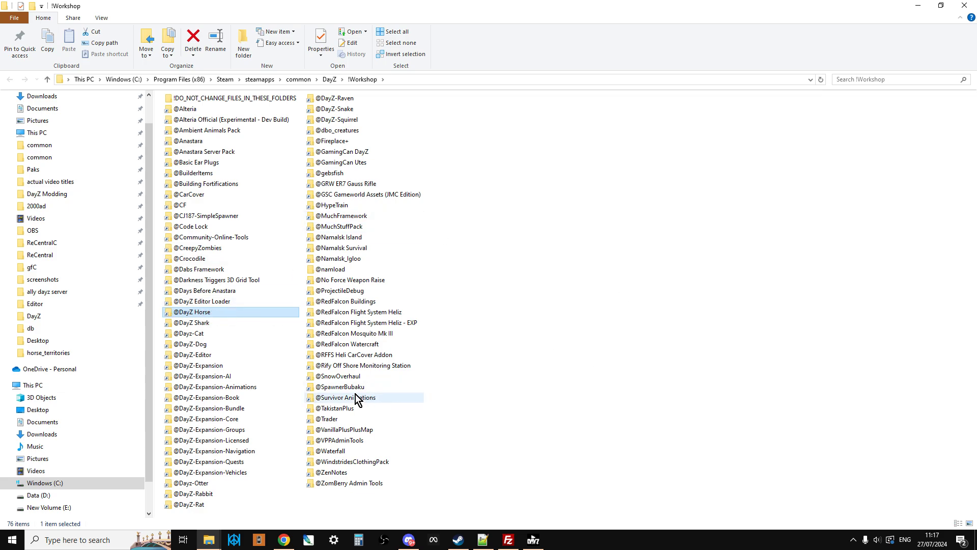
double_click(203, 313)
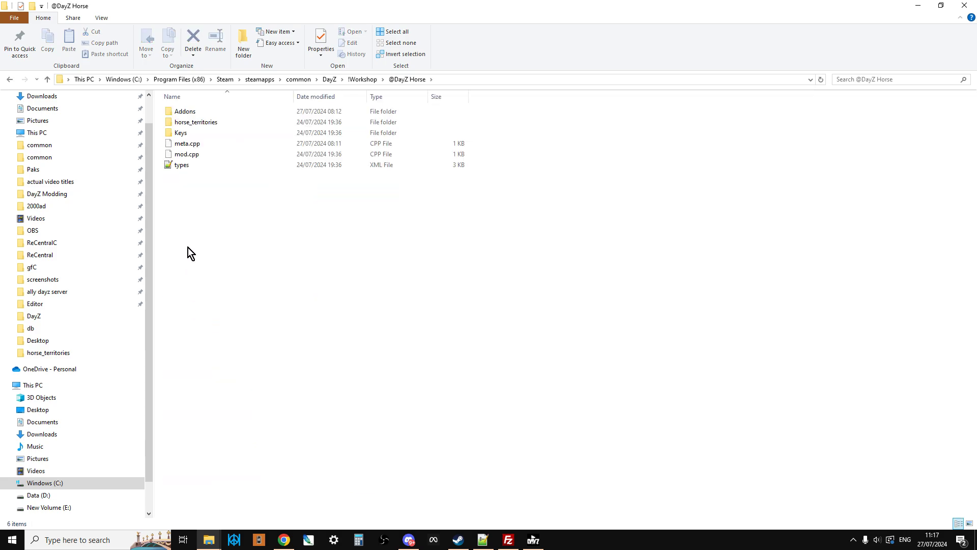
right_click(188, 169)
left_click(225, 210)
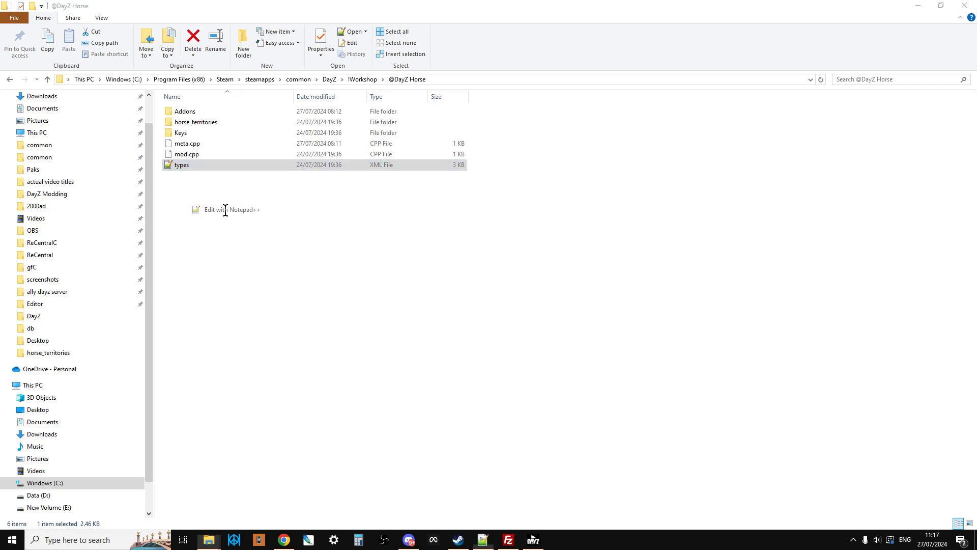
left_click_drag(48, 70, 280, 403)
scroll(152, 149, "down", 4)
scroll(185, 338, "down", 5)
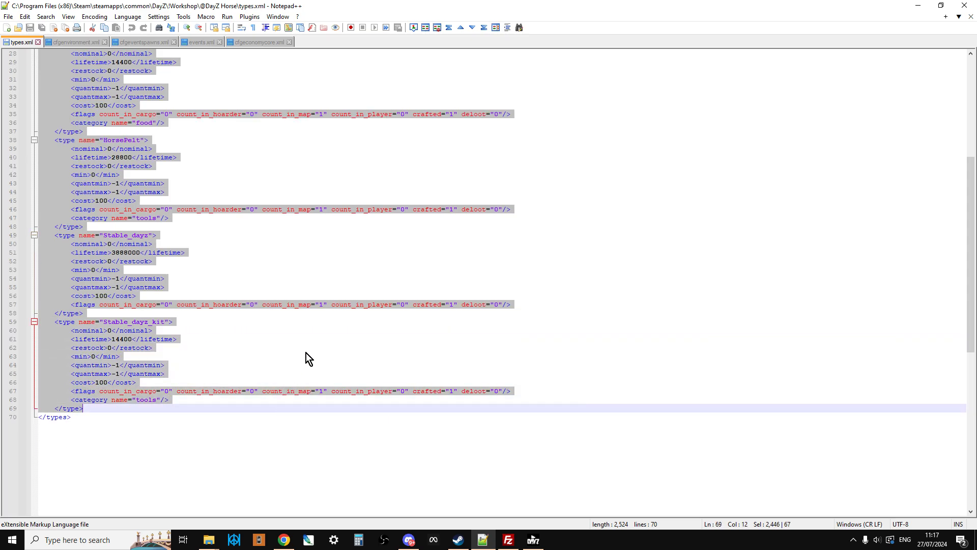
scroll(307, 353, "up", 9)
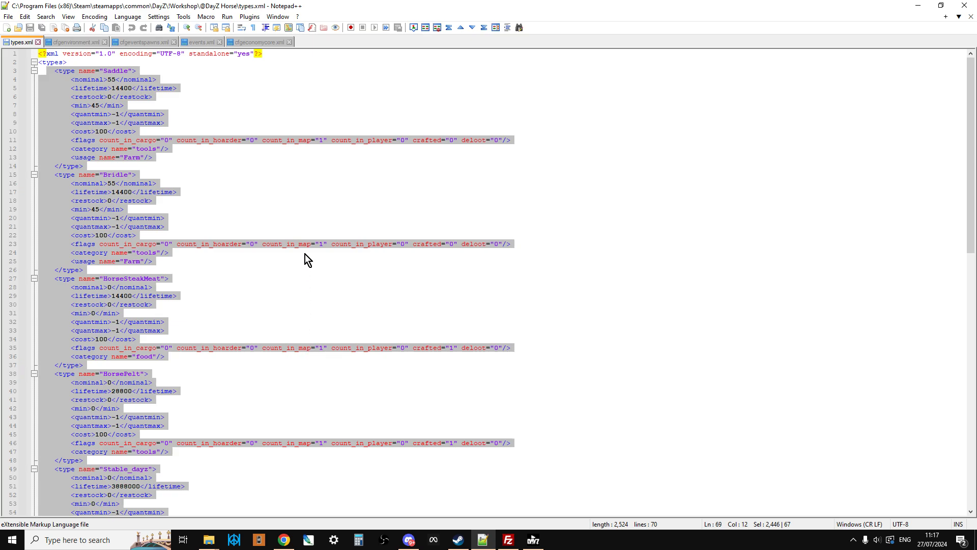
left_click(277, 195)
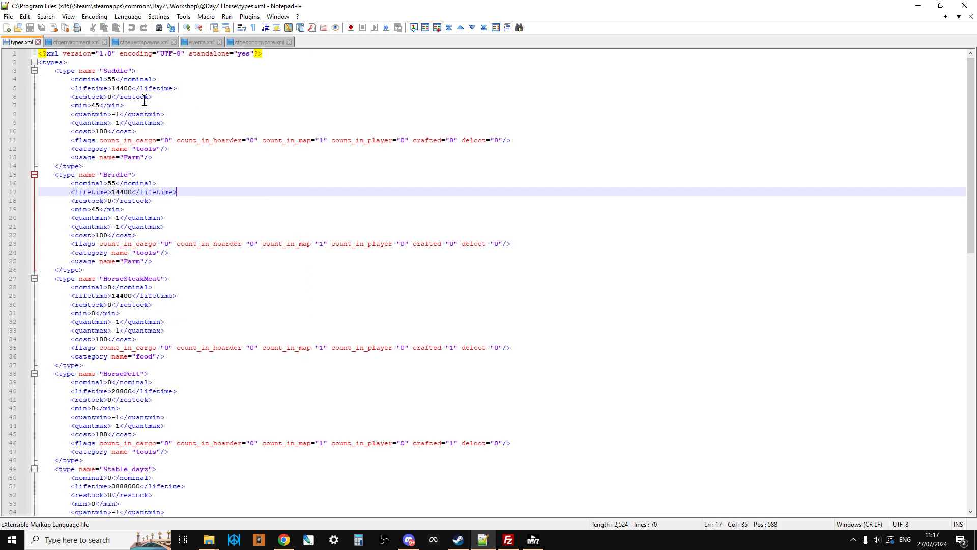
scroll(154, 157, "down", 3)
scroll(163, 188, "down", 3)
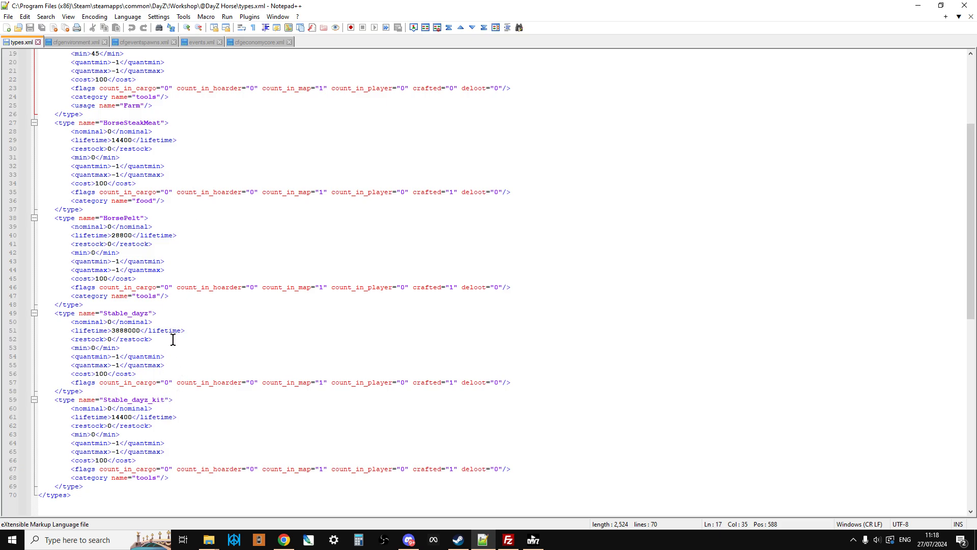
scroll(173, 340, "up", 6)
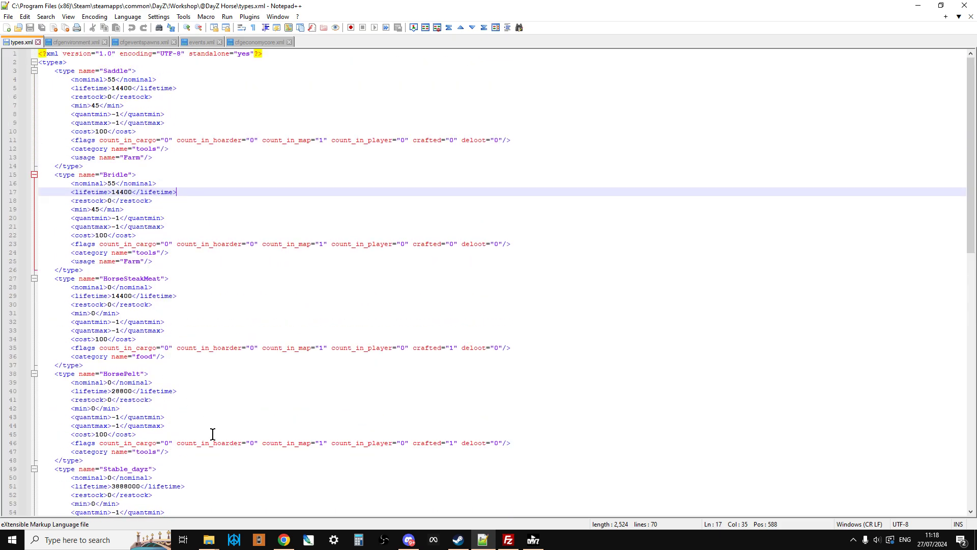
left_click(215, 546)
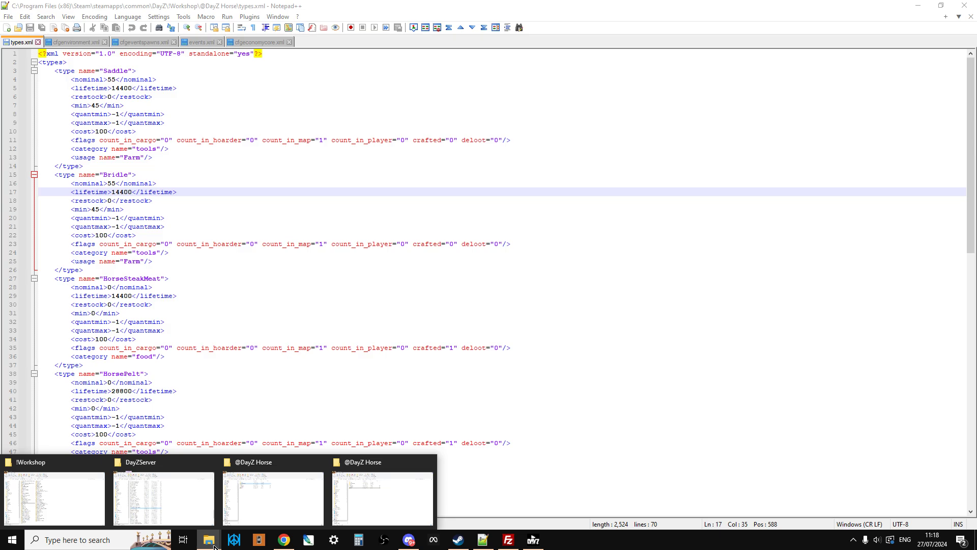
left_click(297, 497)
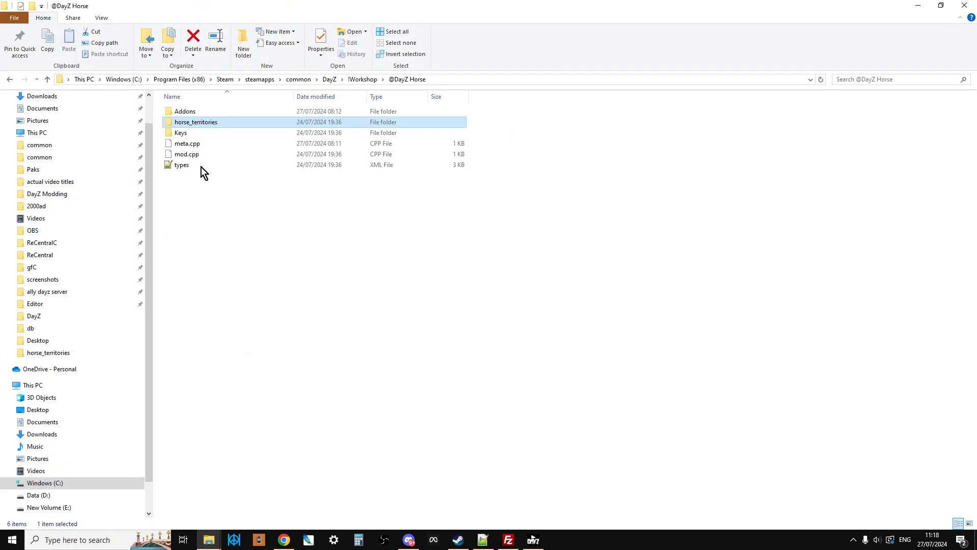
double_click(188, 110)
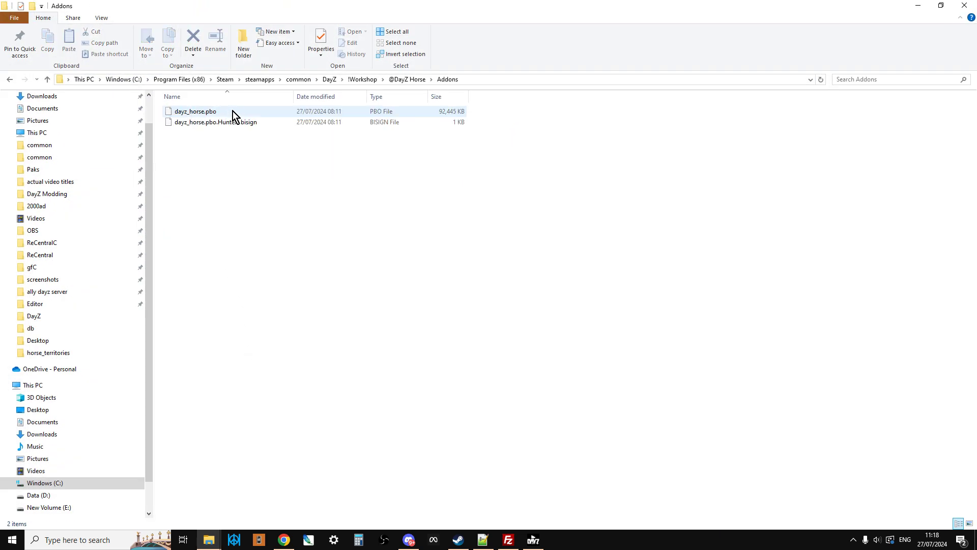
left_click(48, 79)
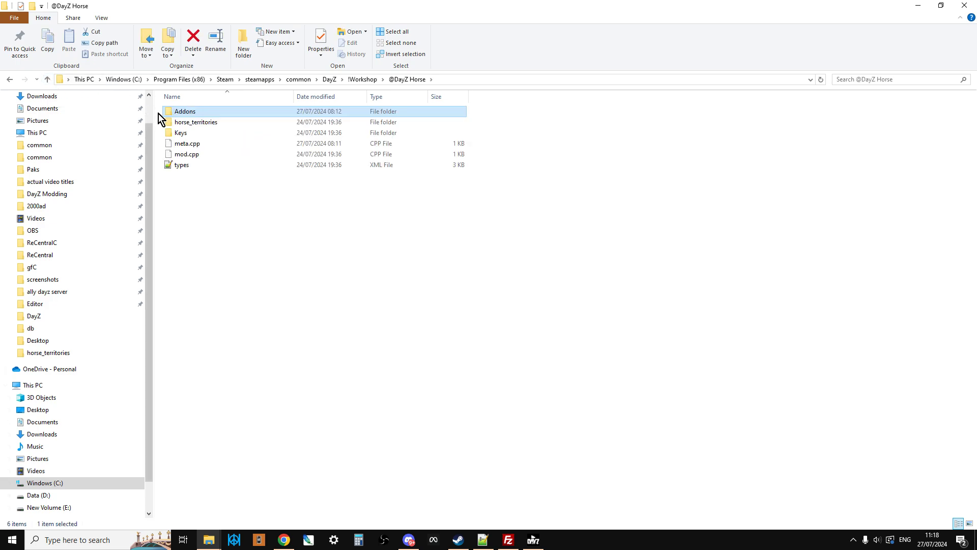
double_click(184, 136)
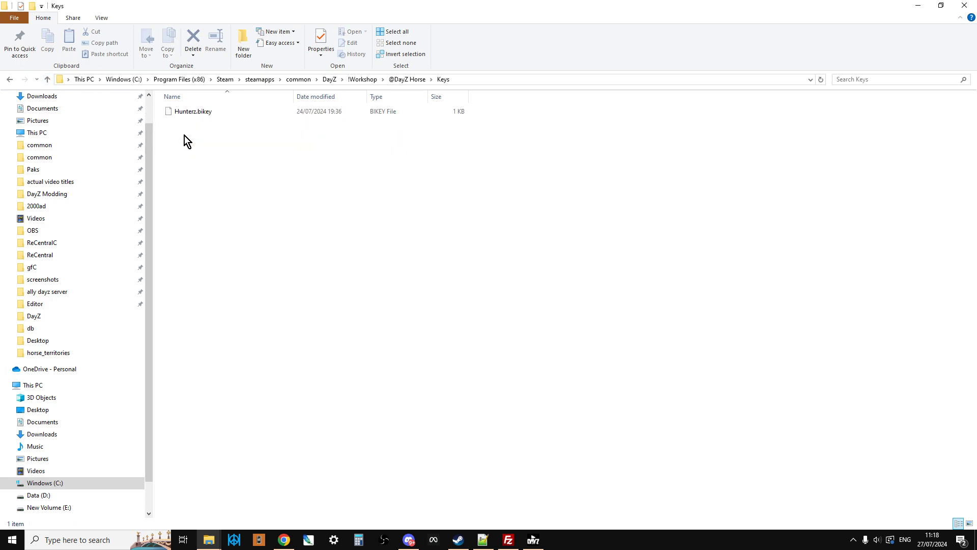
left_click(47, 80)
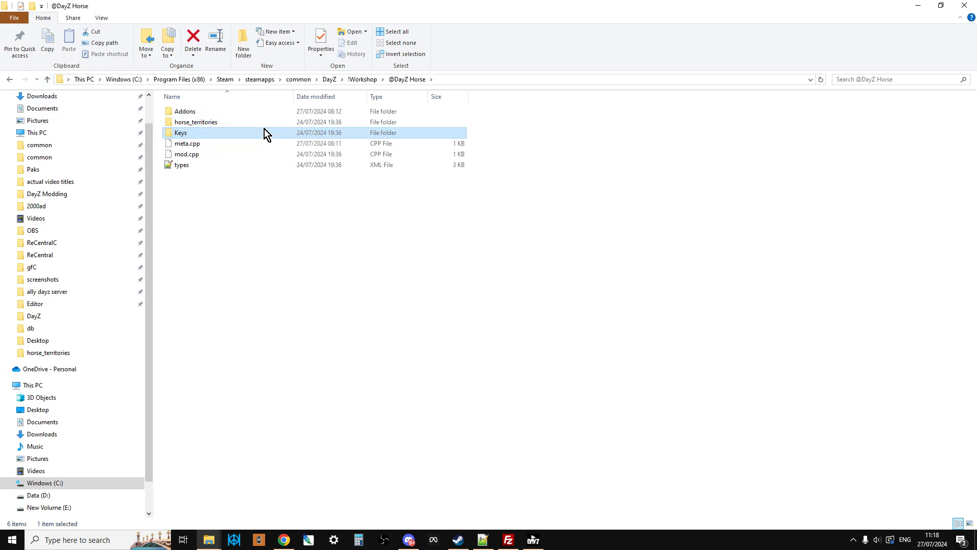
double_click(191, 123)
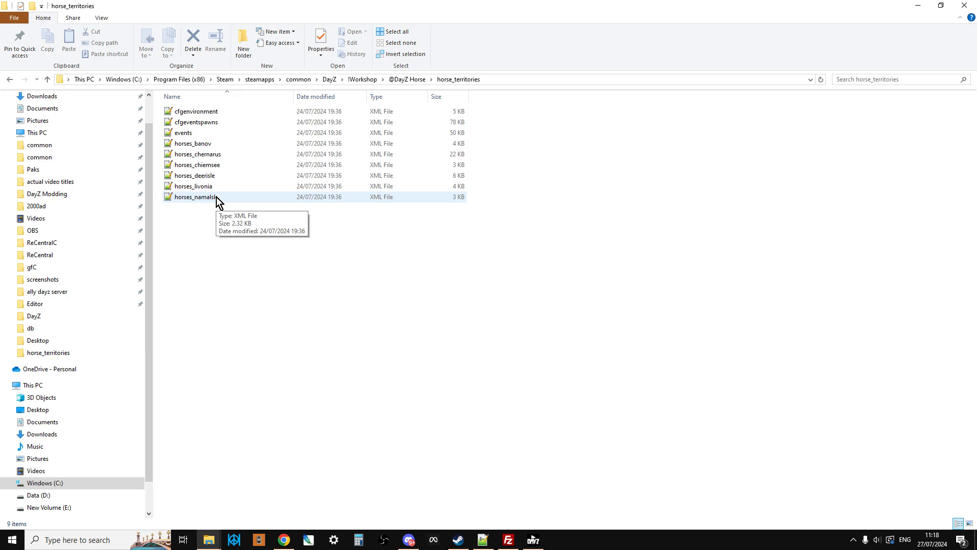
Step: Open the horse mod's events.xml in Notepad++ and scroll down to its end
right_click(198, 137)
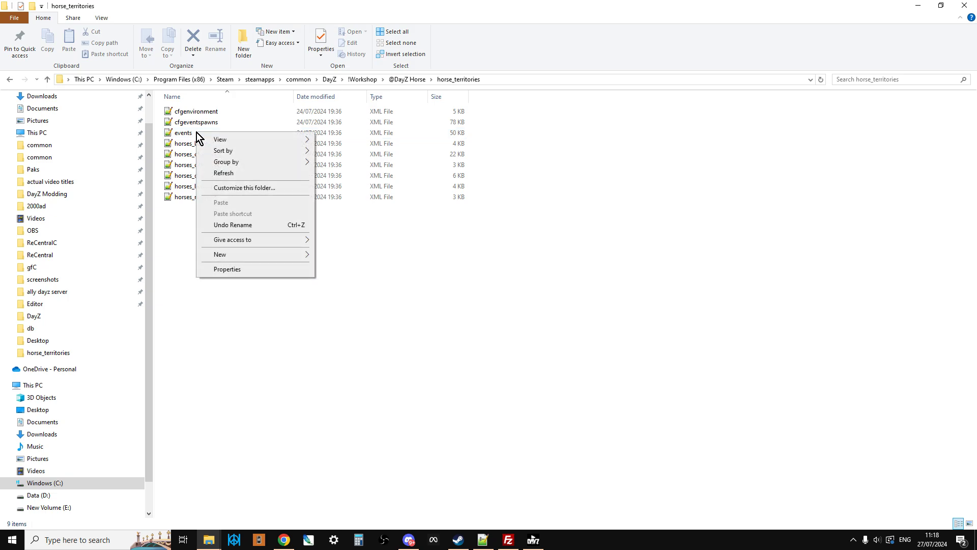
right_click(191, 135)
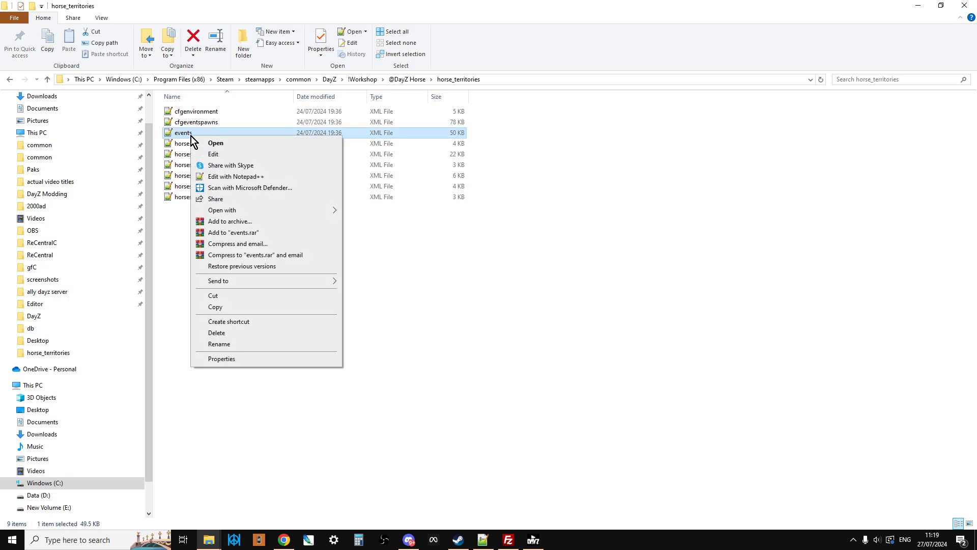
left_click(239, 177)
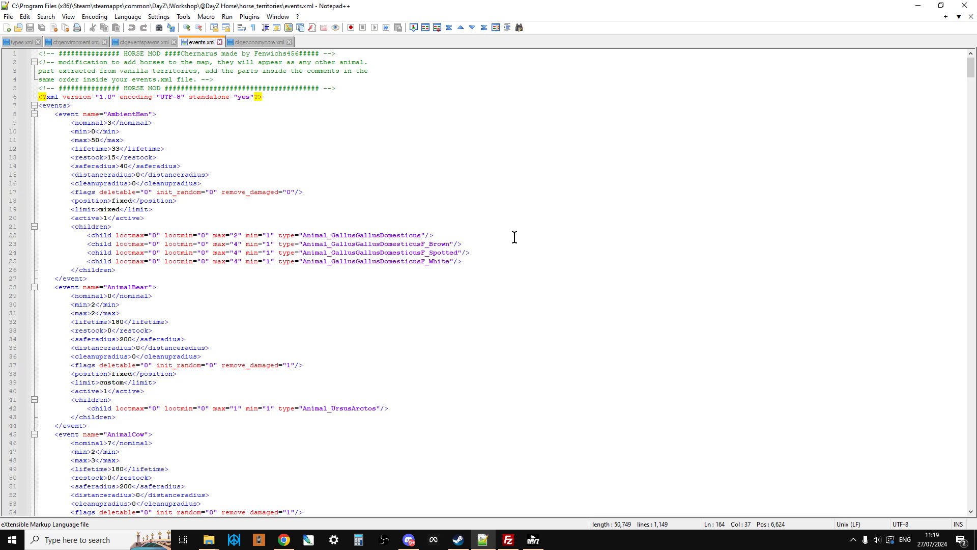
scroll(474, 222, "down", 18)
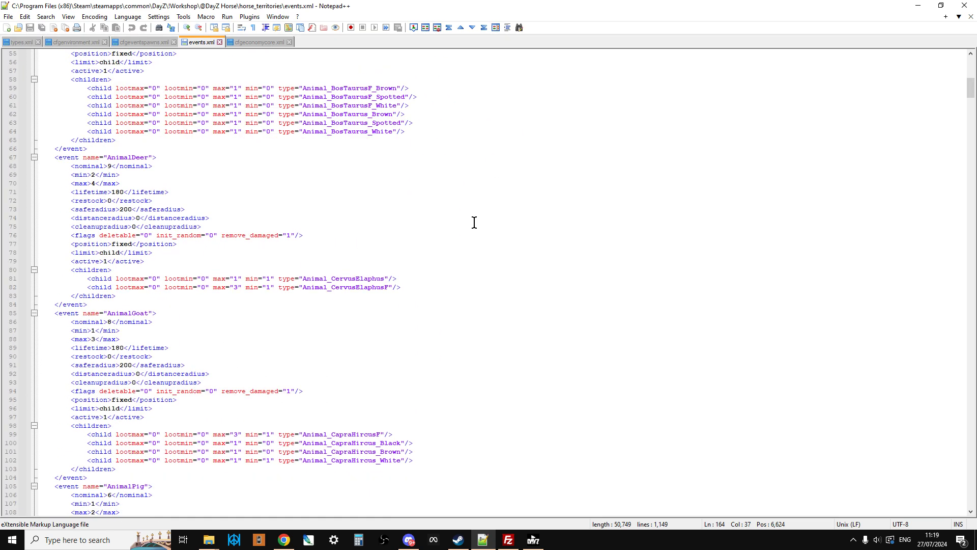
scroll(474, 223, "down", 20)
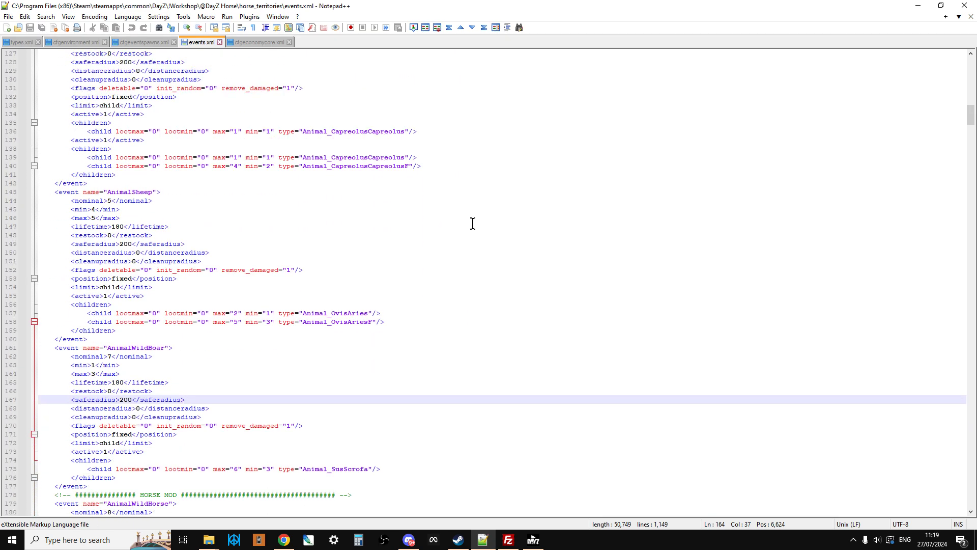
scroll(473, 223, "down", 12)
Step: Select the HORSE MOD AnimalWildHorse event block, then close the cfgeconomycore.xml tab
left_click(373, 345)
left_click_drag(373, 345, 45, 158)
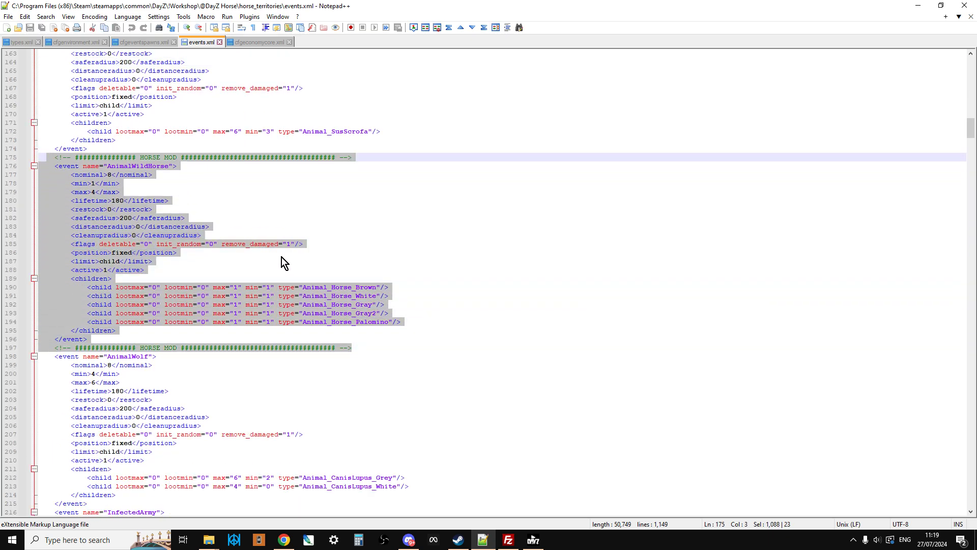
left_click(331, 219)
left_click(284, 42)
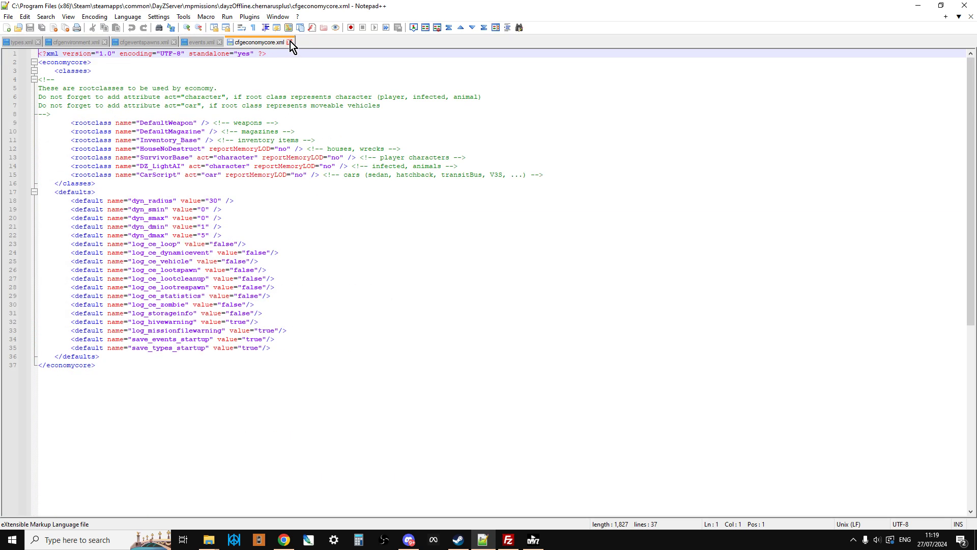
left_click(289, 43)
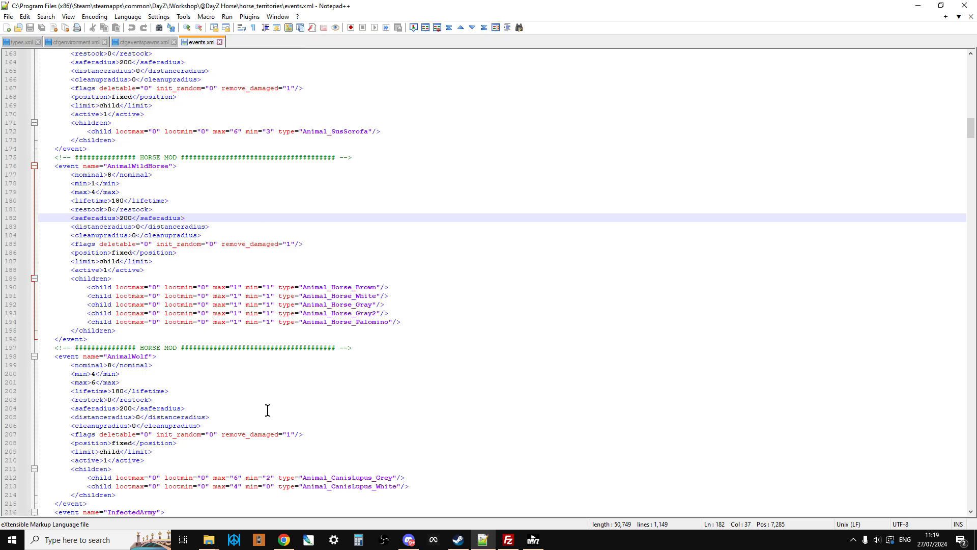
Step: Open cfgeventspawns.xml from the horse_territories folder in Notepad++
mouse_move(209, 544)
left_click(239, 496)
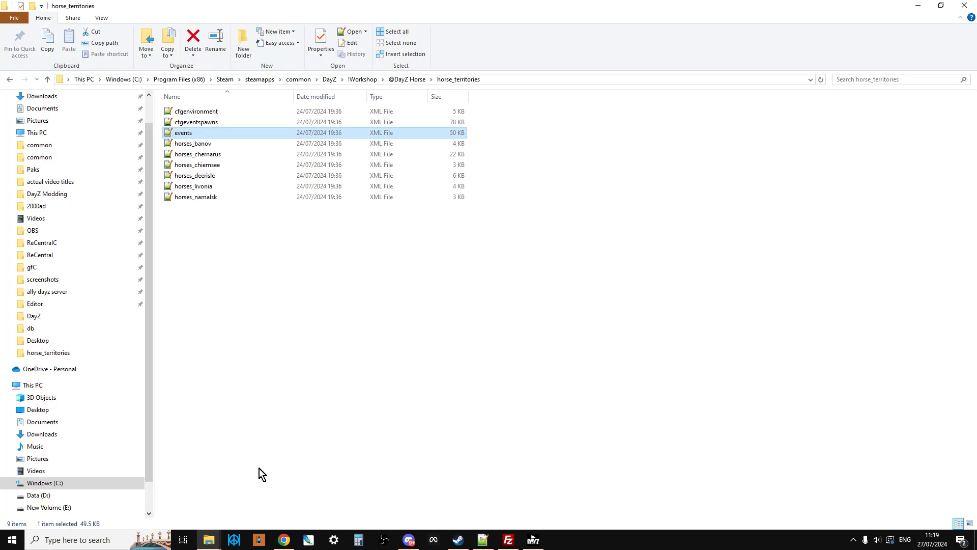
left_click(197, 124)
right_click(197, 124)
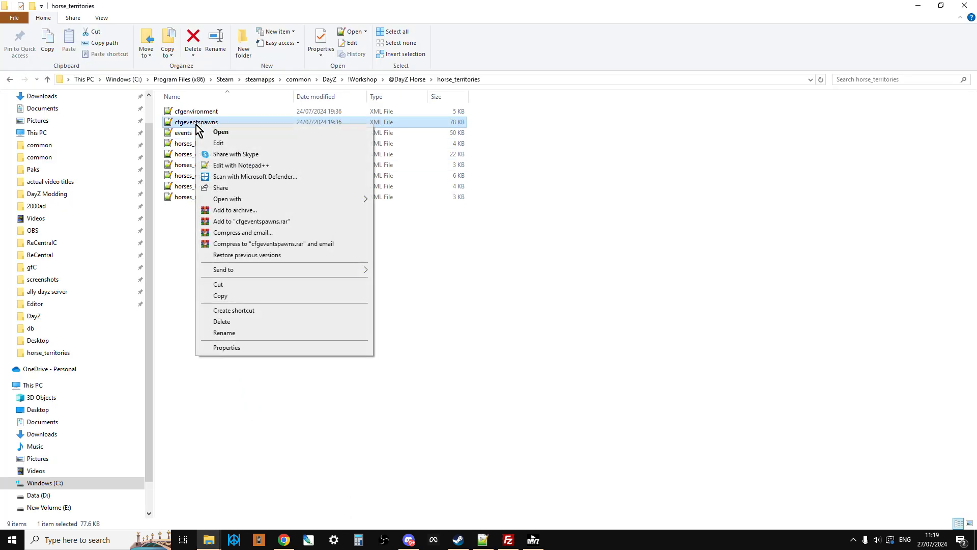
left_click(243, 166)
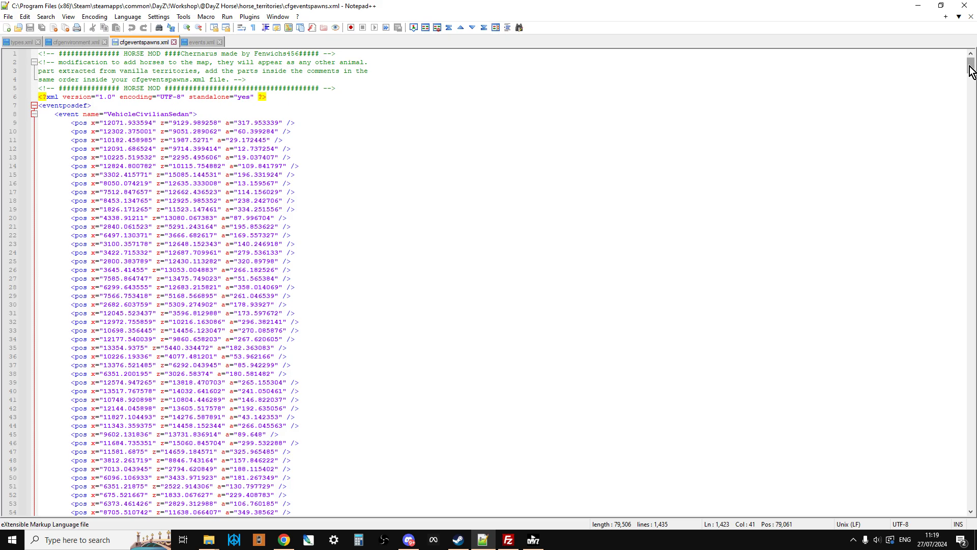
Step: Select the closing HORSE MOD AnimalWildHorse block, then return to the horse_territories folder window
left_click_drag(971, 71, 972, 493)
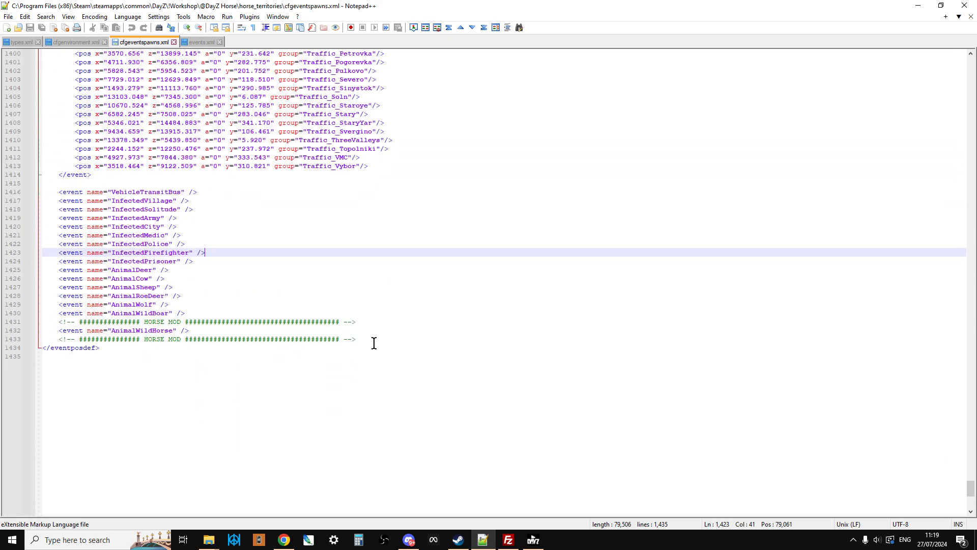
left_click_drag(373, 345, 50, 322)
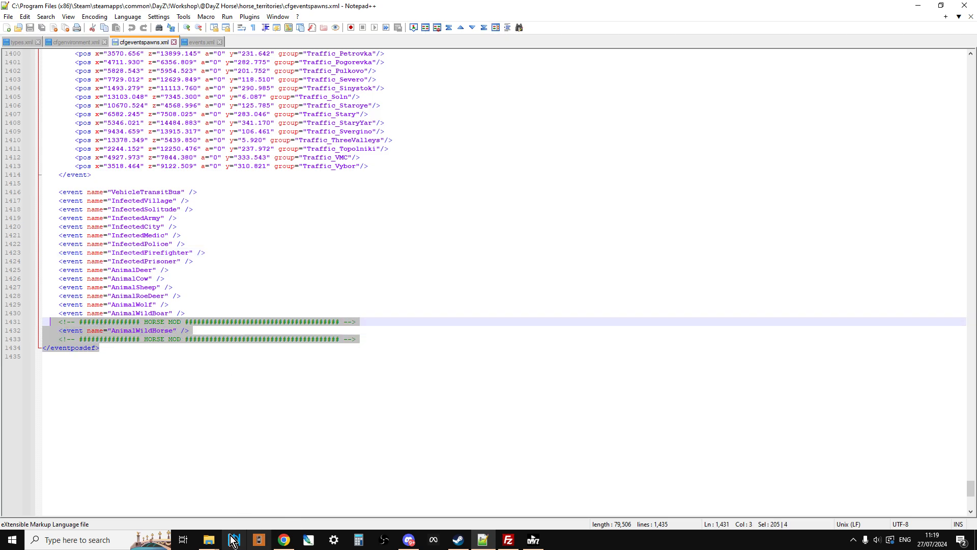
left_click(209, 542)
left_click(304, 464)
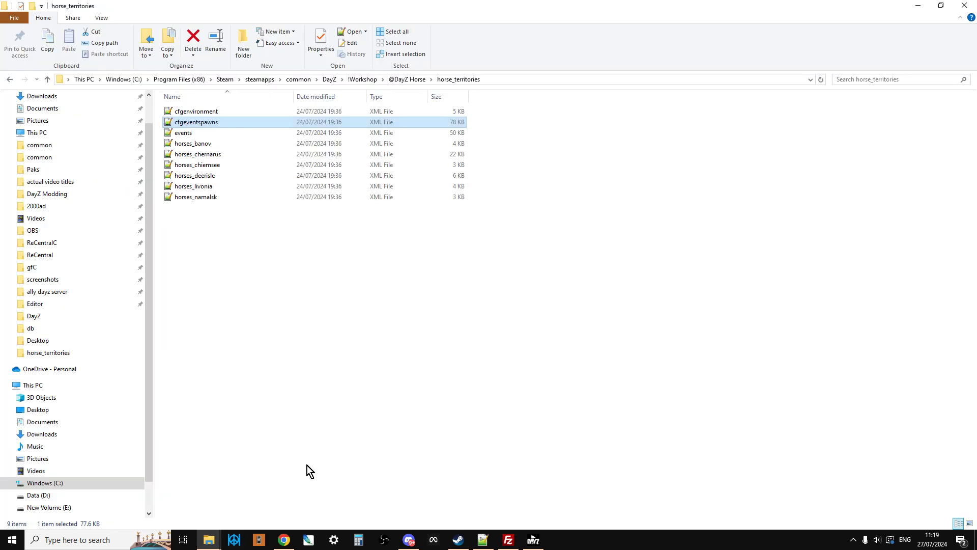
Step: Open cfgenvironment.xml in Notepad++ and inspect the wild_horse_territories entry and WildHorse block (lines 48–52)
right_click(211, 114)
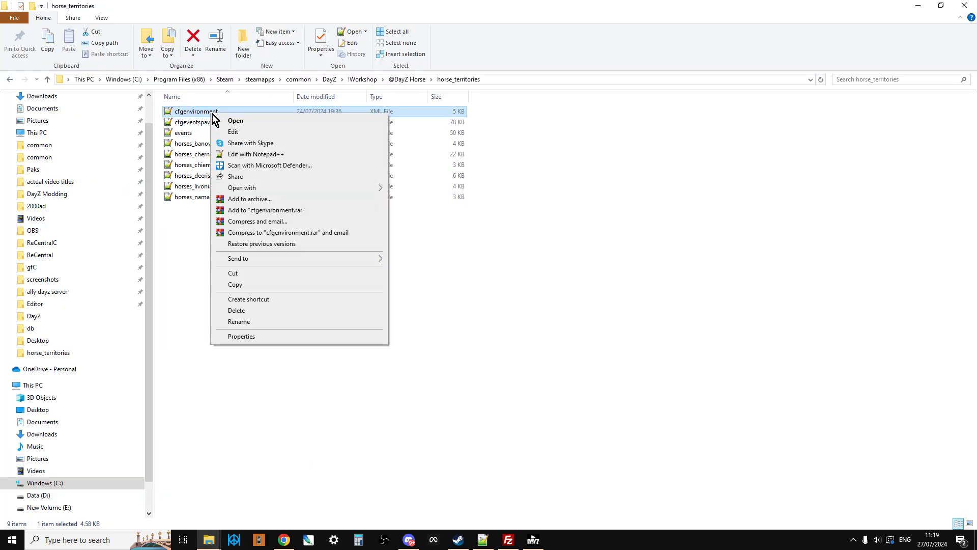
left_click(248, 156)
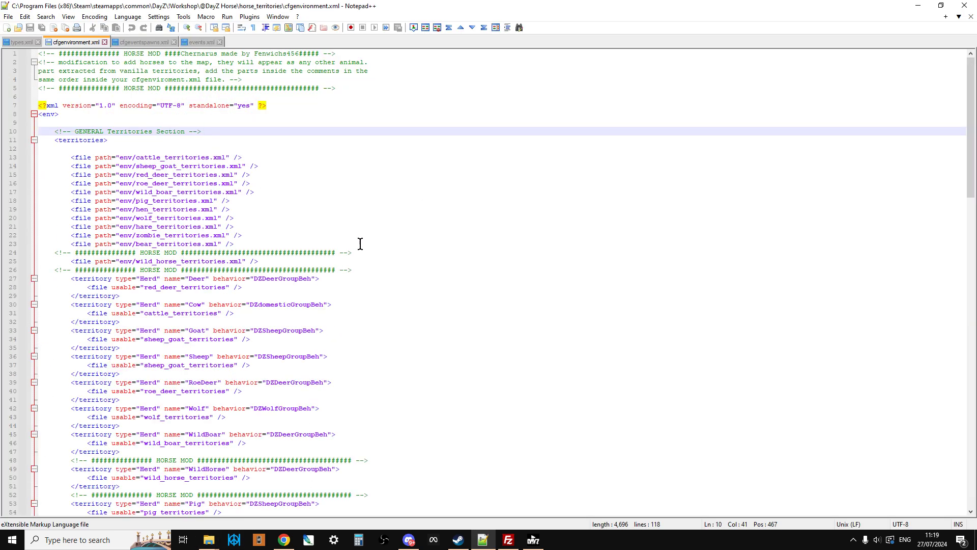
left_click_drag(54, 252, 382, 269)
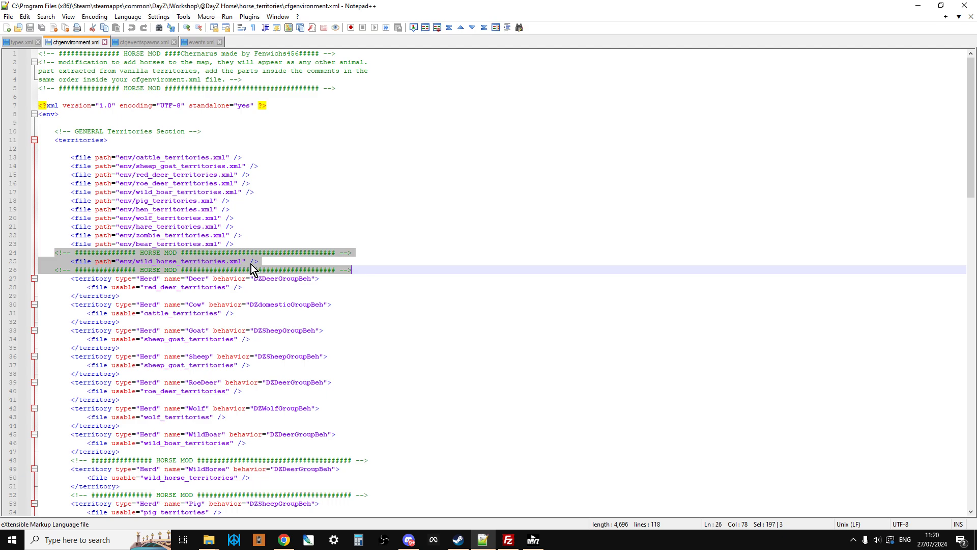
scroll(436, 266, "down", 5)
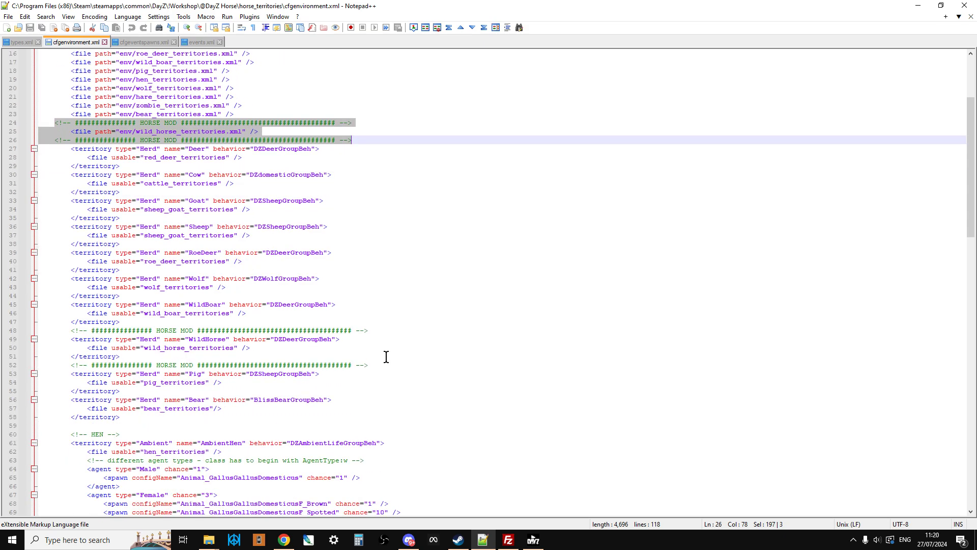
left_click(387, 366)
left_click_drag(387, 365, 86, 339)
left_click(360, 363)
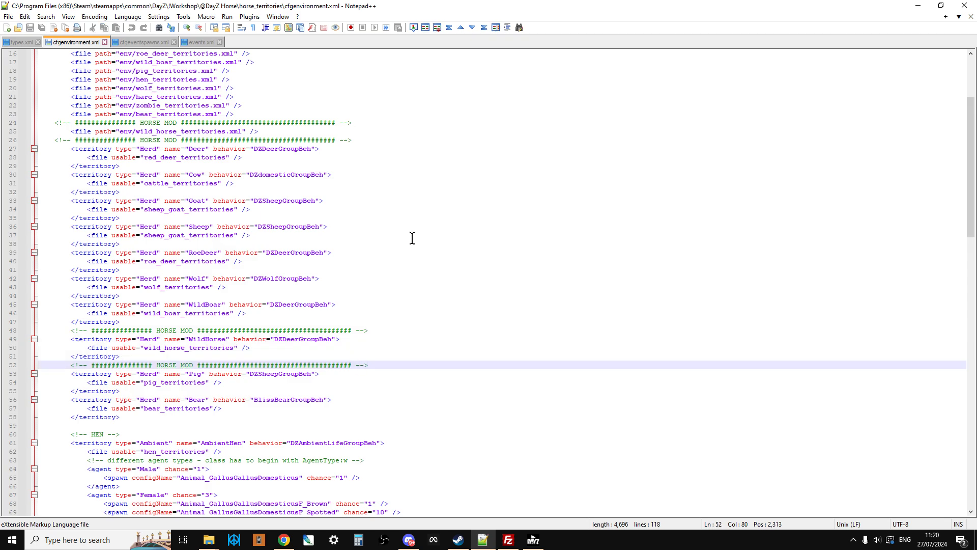
left_click_drag(971, 178, 971, 136)
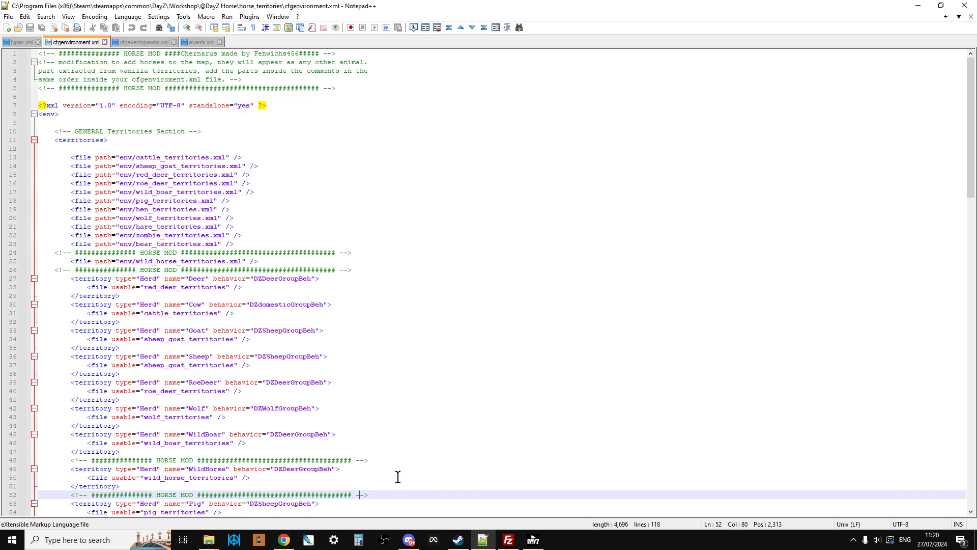
Step: Bring up the Nitrado server Settings tab in Chrome and scroll down to Additional mods
left_click(289, 544)
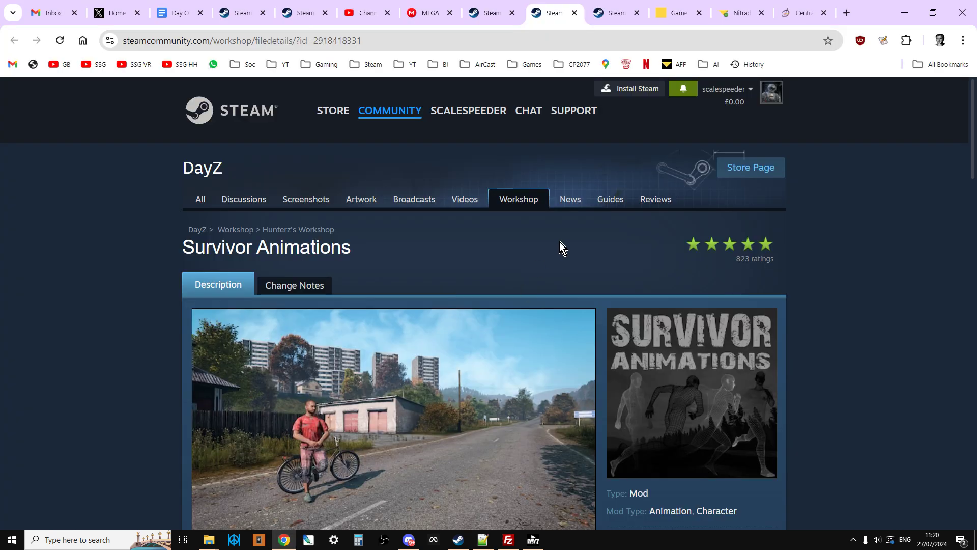
left_click(679, 14)
left_click(738, 14)
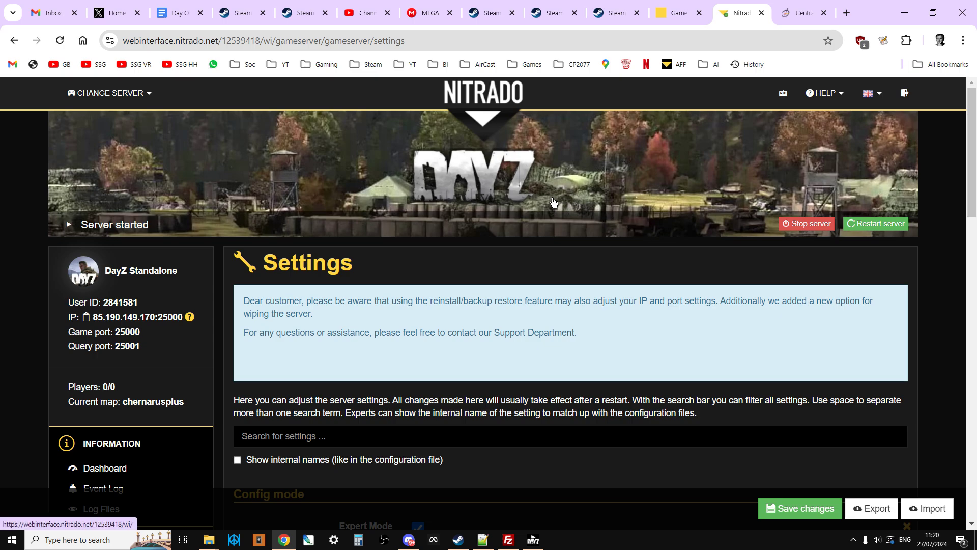
scroll(459, 245, "down", 8)
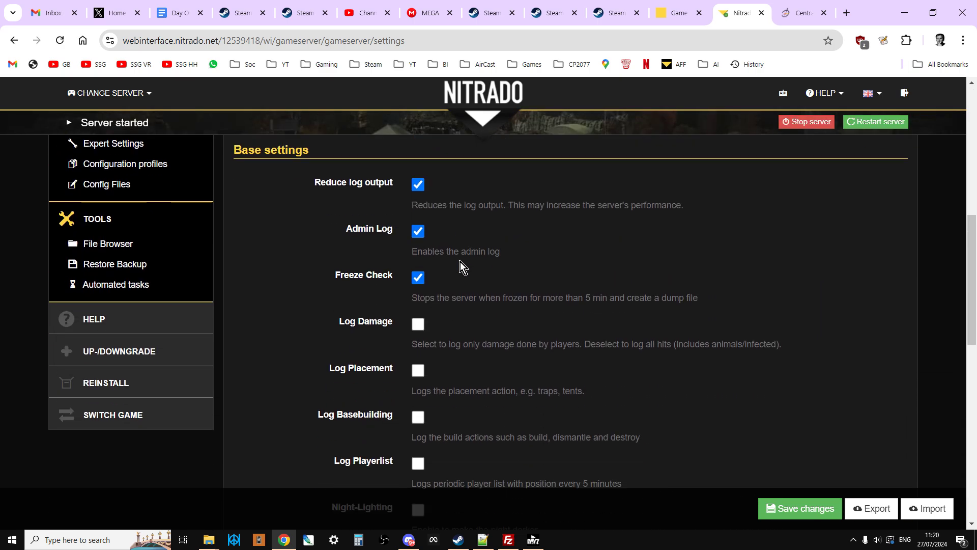
scroll(461, 262, "down", 6)
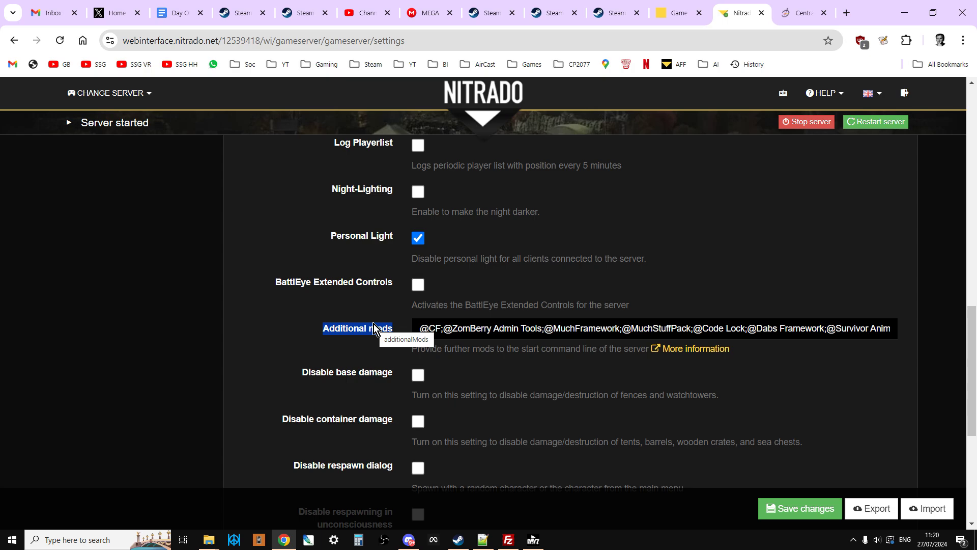
left_click(415, 330)
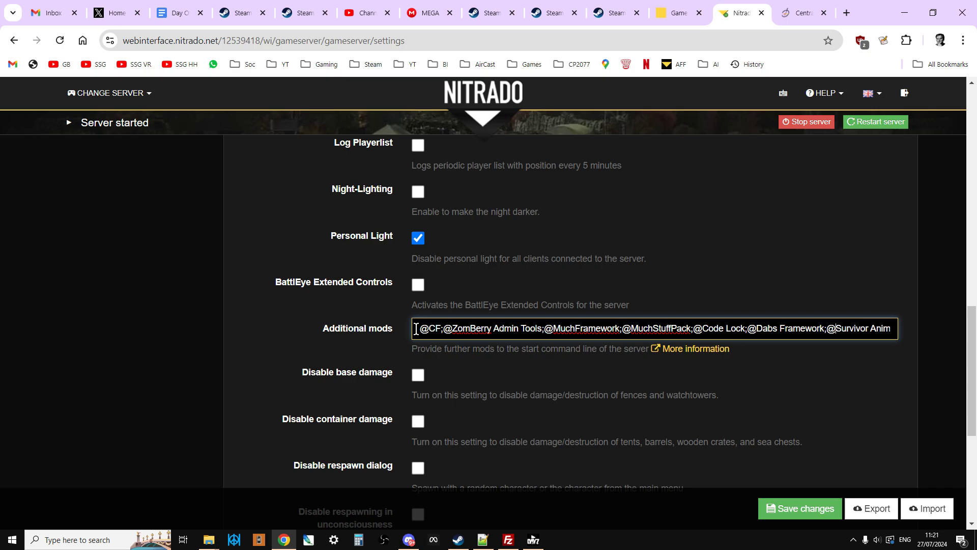
key("Right")
key("Right")
key("Right")
key("Right")
key("Right")
key("Right")
key("Right")
key("Right")
key("Right")
key("Right")
key("Right")
key("Right")
key("Right")
key("Right")
key("Right")
key("Right")
key("Right")
key("Right")
key("Right")
key("Right")
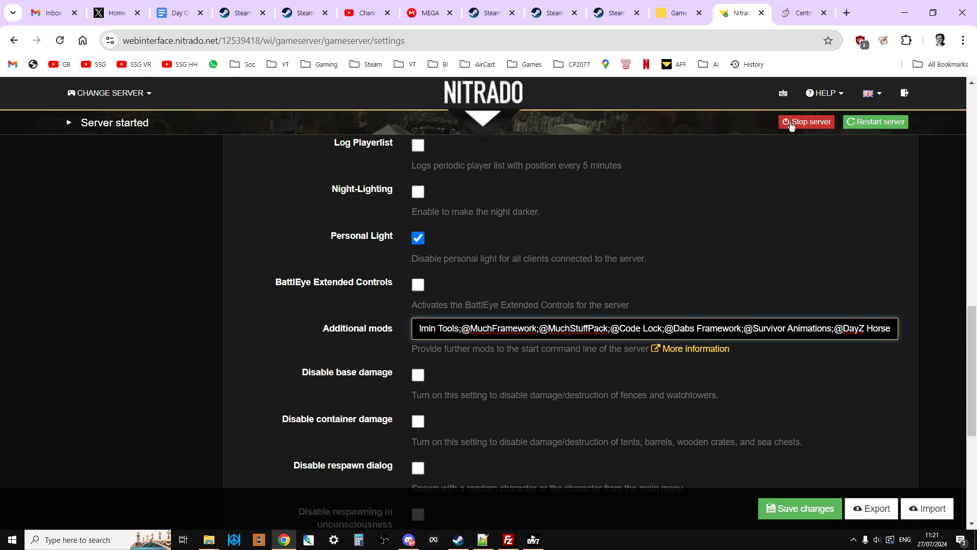
left_click(807, 122)
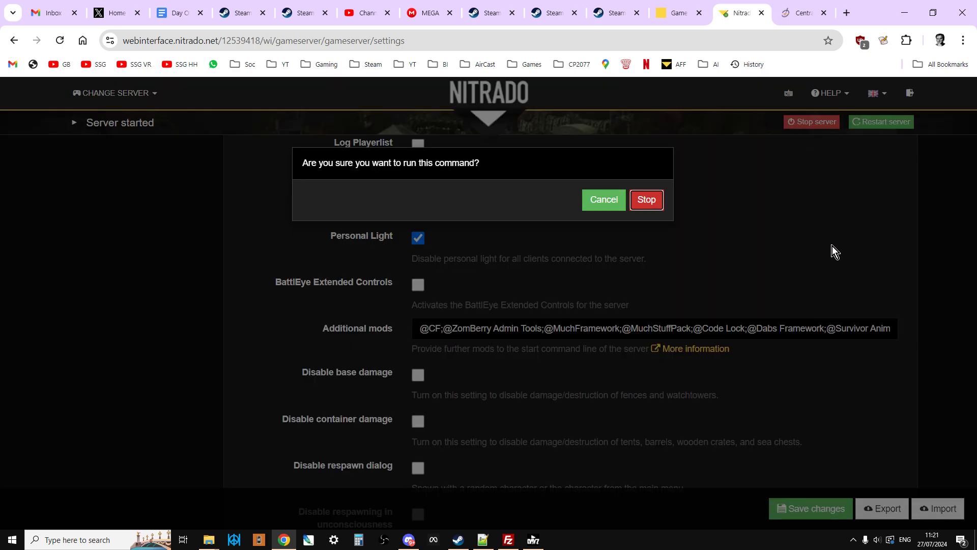
left_click(645, 200)
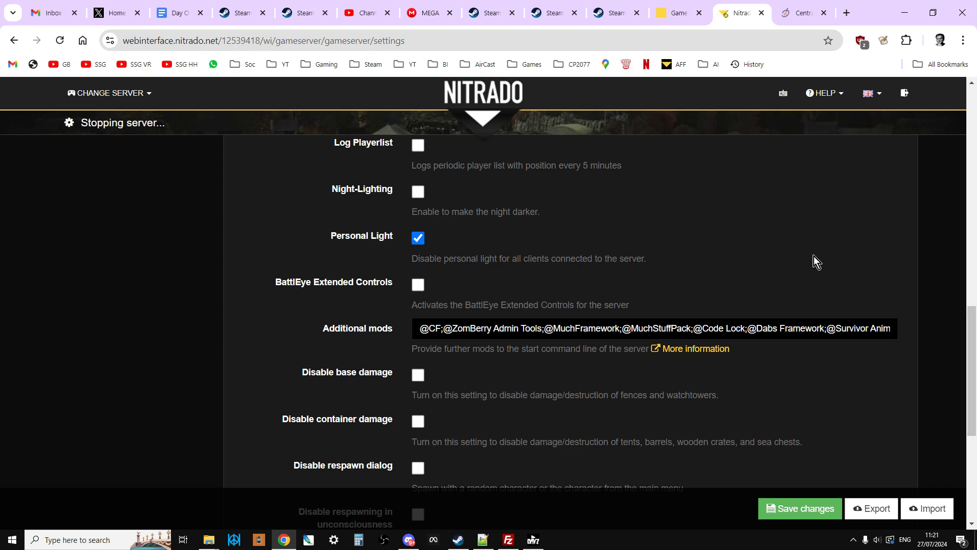
left_click(755, 327)
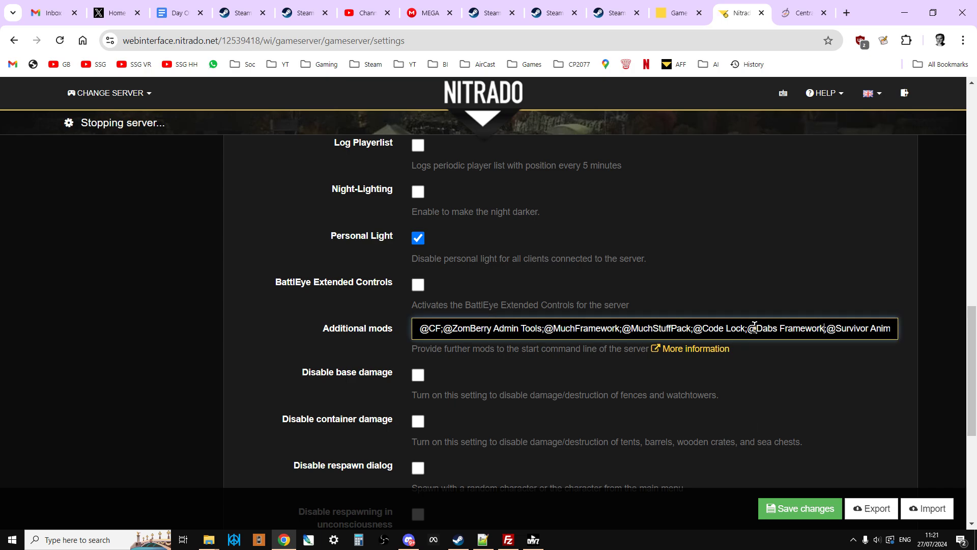
key("Right")
key("Right")
key("Right")
key("Right")
key("Right")
key("Right")
key("Right")
key("Right")
key("Right")
key("Right")
key("Right")
key("Right")
key("Right")
key("Right")
key("Right")
key("Right")
key("Right")
key("Right")
key("Right")
key("Right")
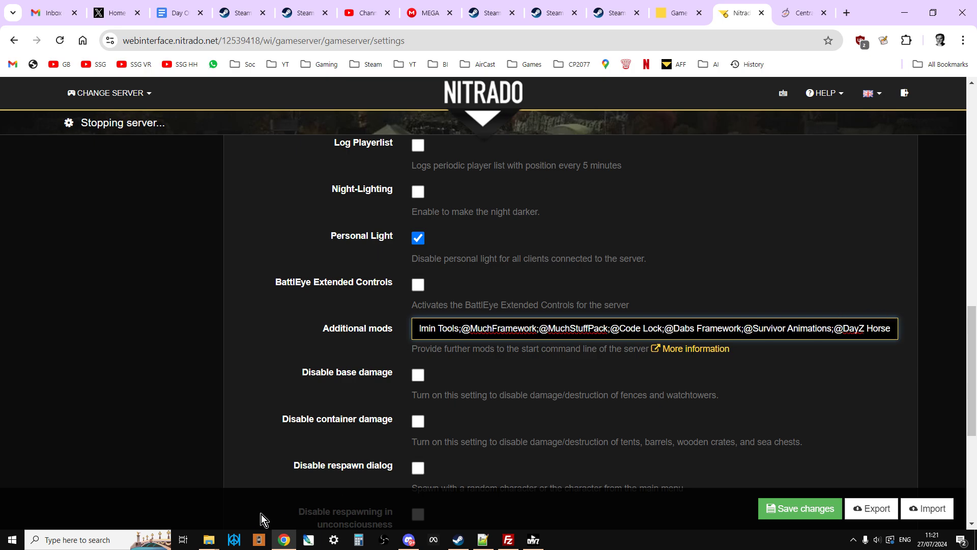
left_click(207, 542)
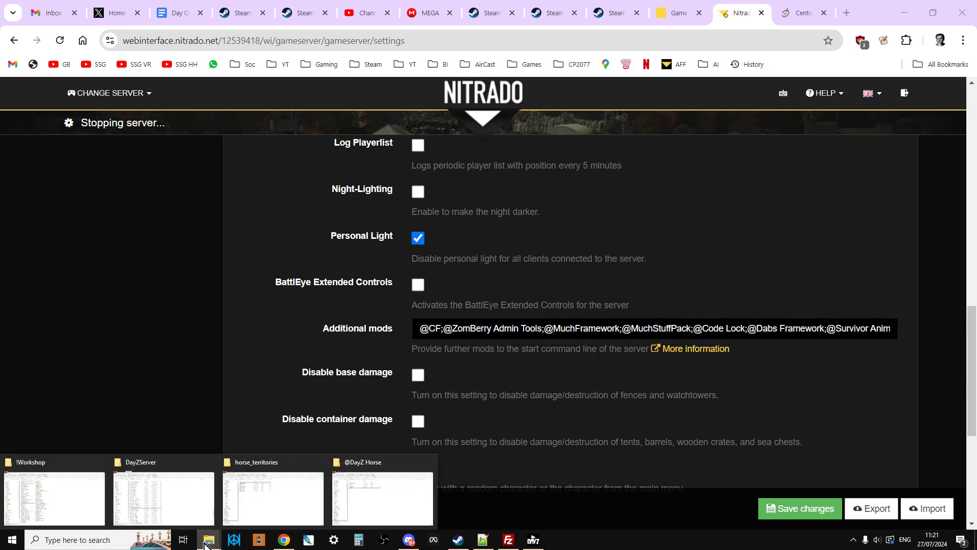
left_click(191, 504)
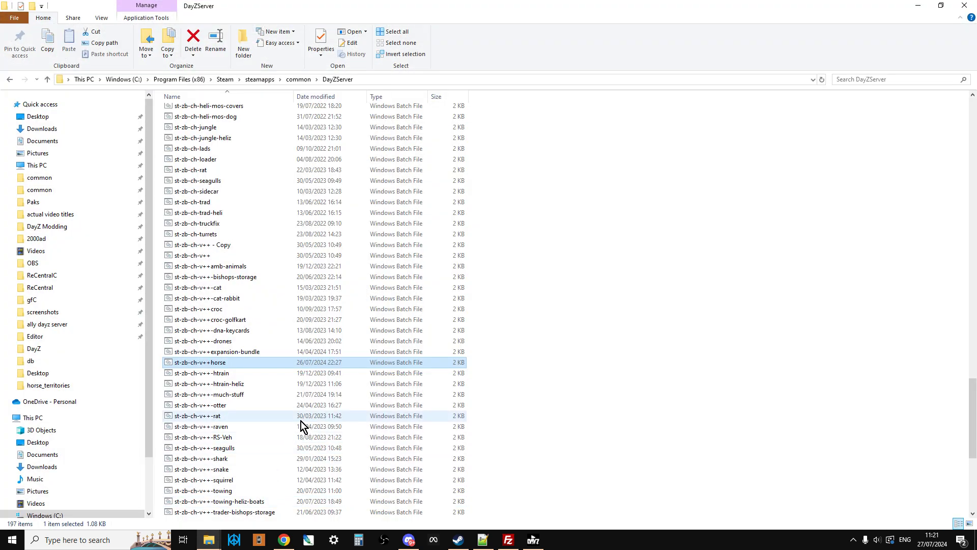
scroll(301, 420, "up", 20)
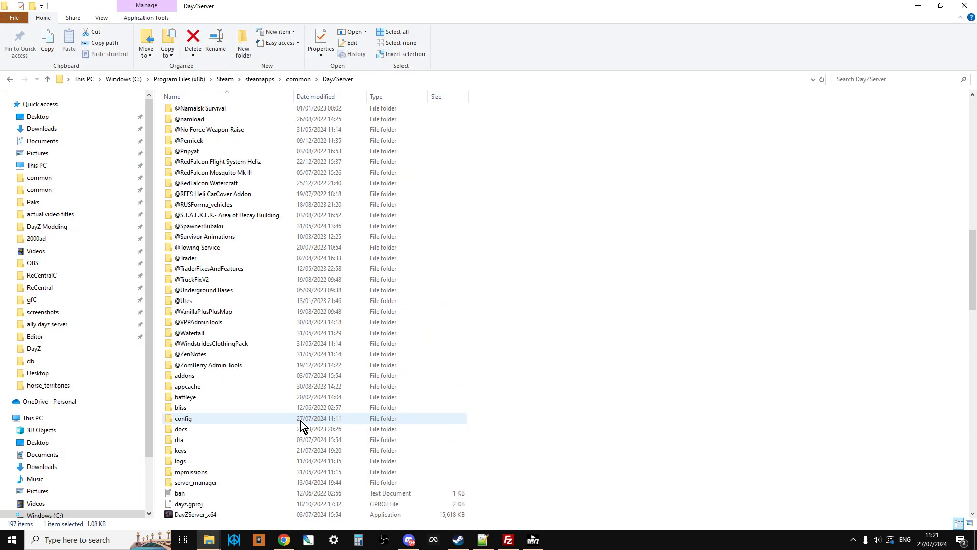
scroll(290, 428, "up", 8)
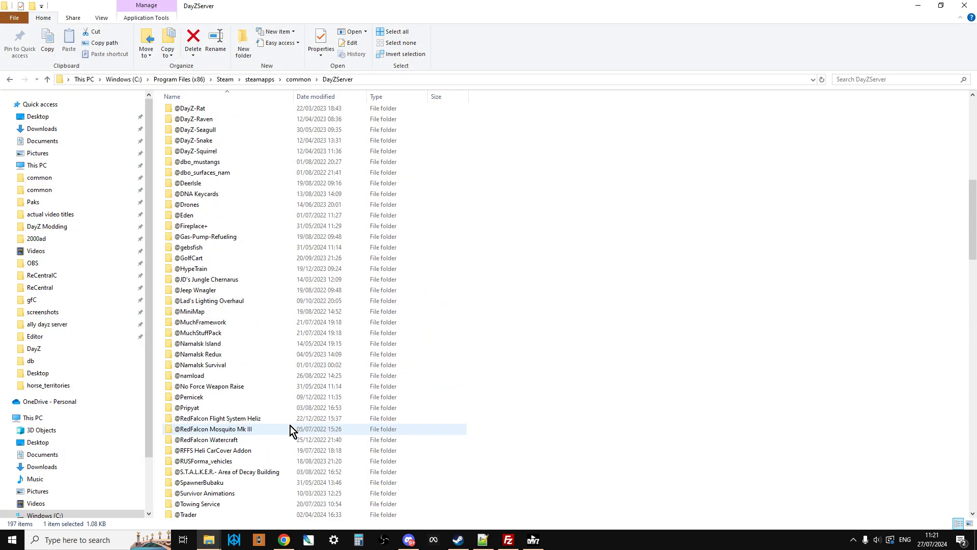
scroll(269, 367, "up", 4)
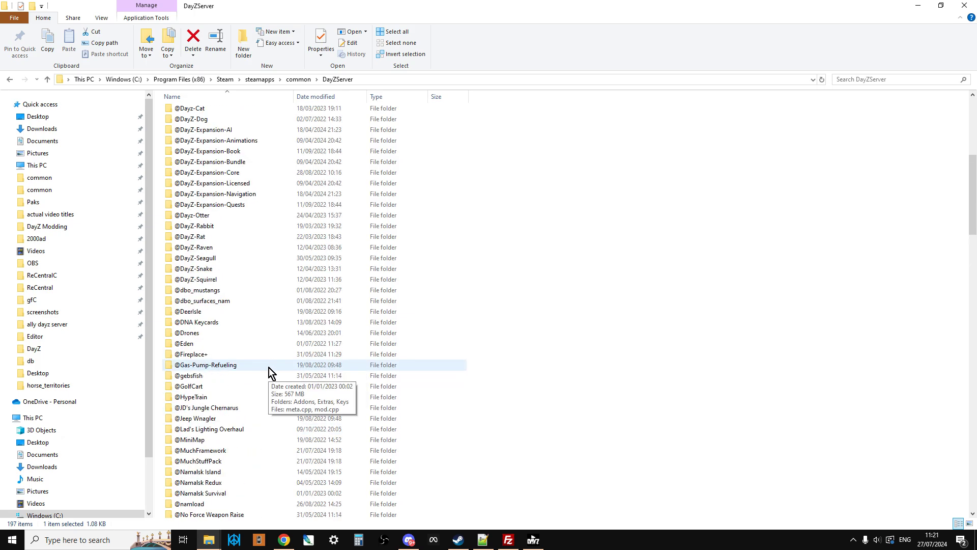
scroll(268, 367, "up", 2)
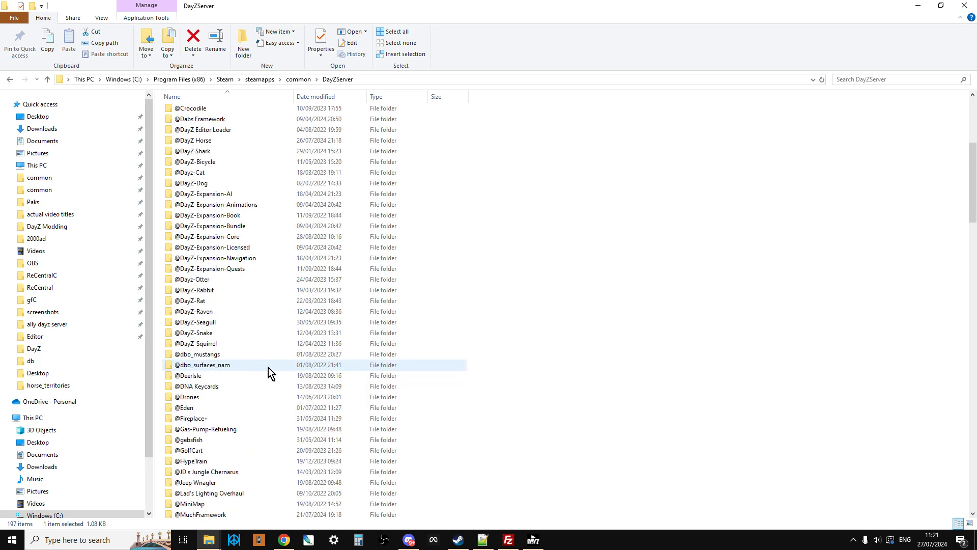
scroll(268, 368, "up", 1)
left_click(213, 173)
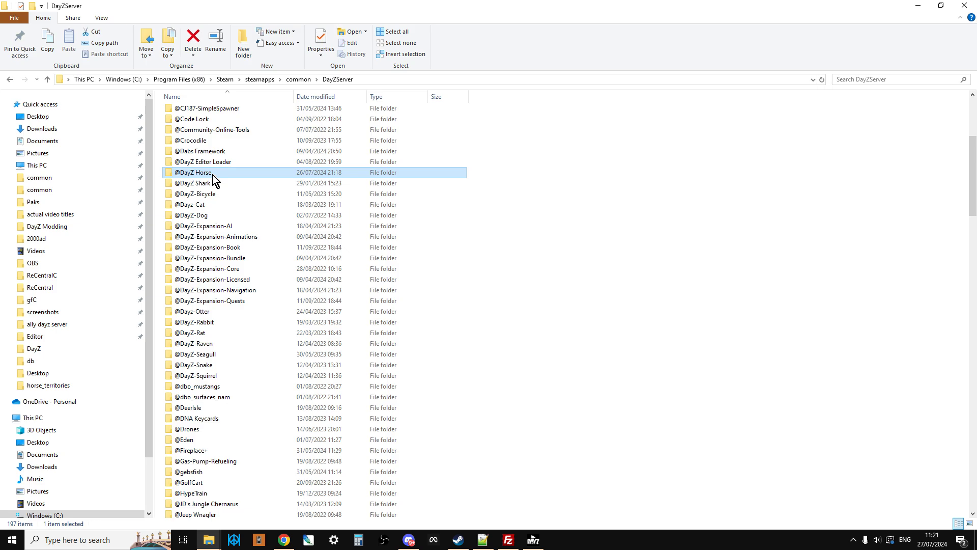
left_click(209, 176)
right_click(202, 175)
left_click(225, 205)
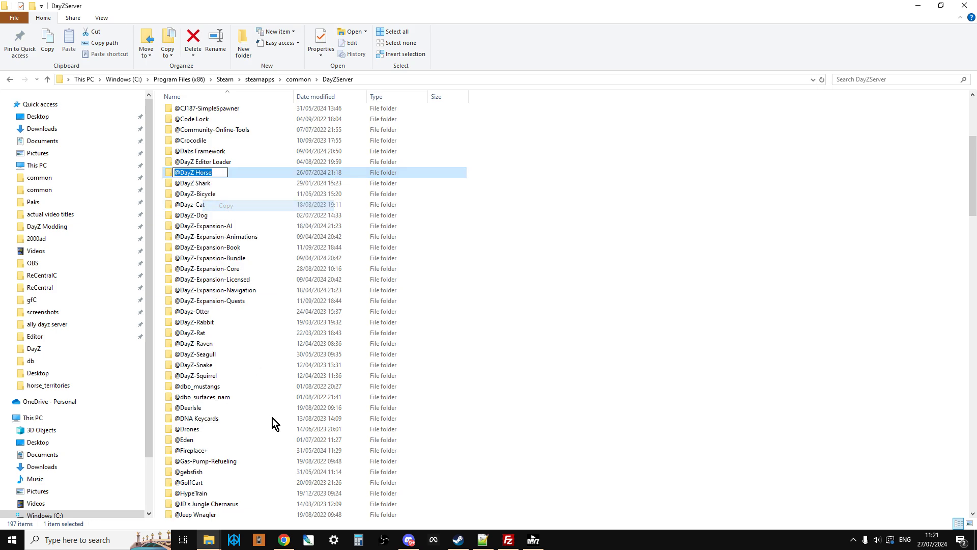
left_click(284, 540)
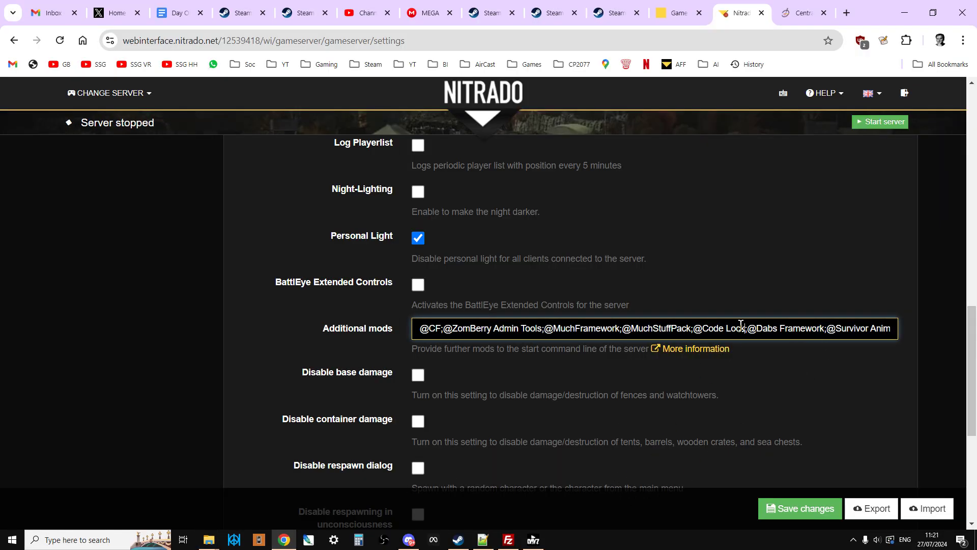
key("Right")
key("Right")
key("Right")
key("Right")
key("Right")
key("Right")
key("Right")
key("Right")
key("Right")
key("Right")
key("Right")
key("Right")
key("Right")
key("Right")
key("Right")
key("Right")
key("Right")
key("Right")
key("Right")
key("Right")
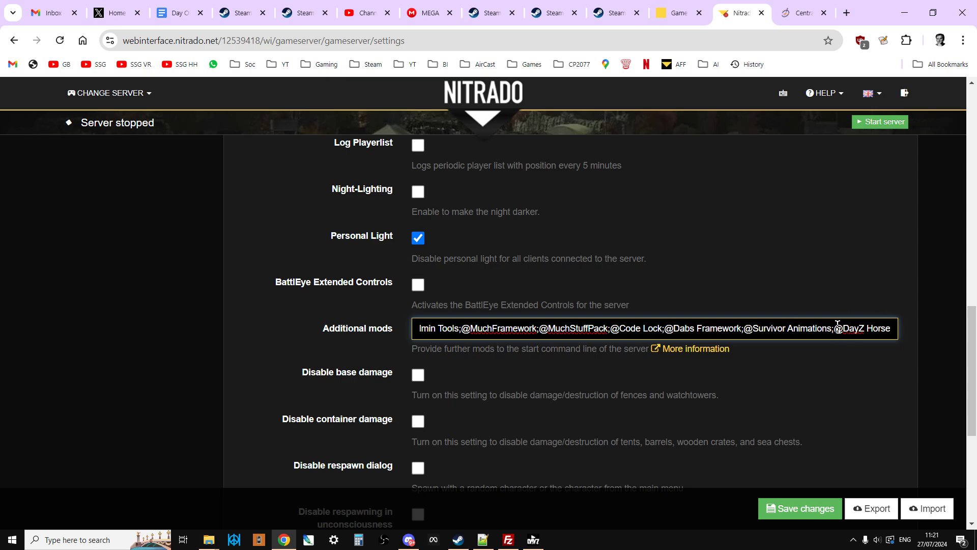
left_click_drag(837, 328, 901, 330)
right_click(868, 326)
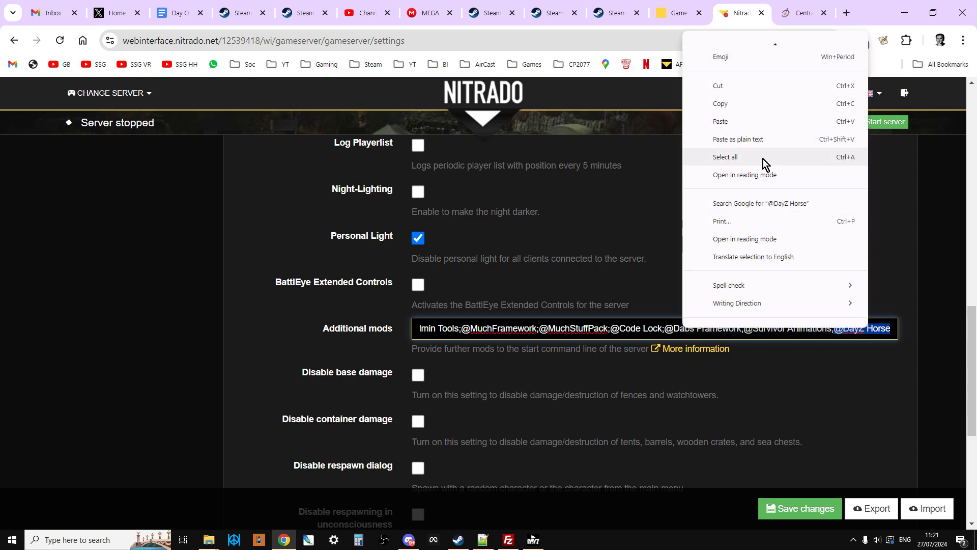
left_click(749, 122)
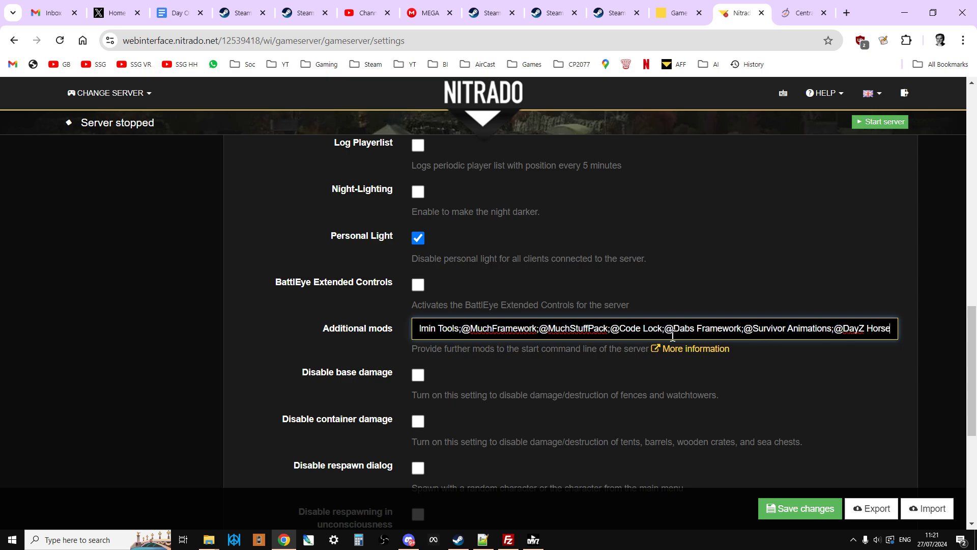
left_click(743, 329)
left_click(508, 539)
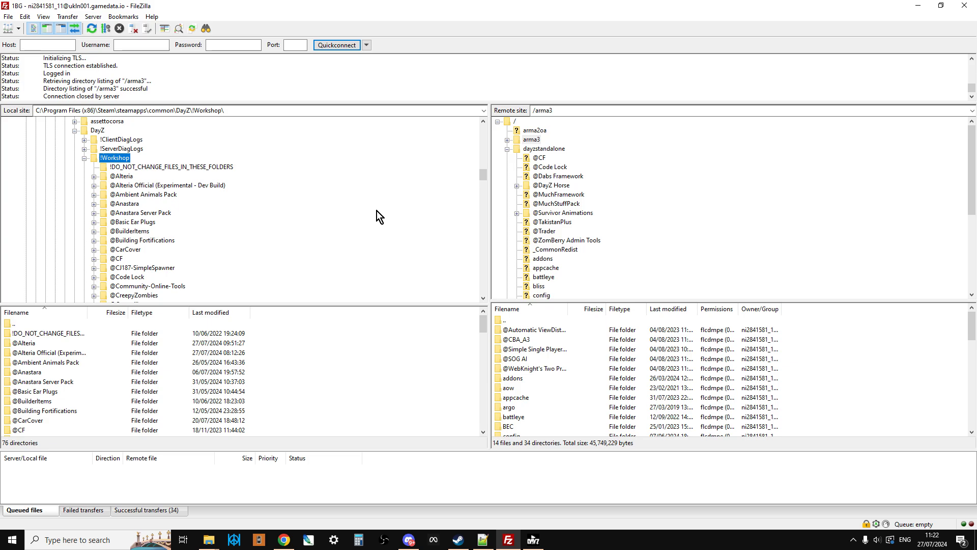
left_click(250, 111)
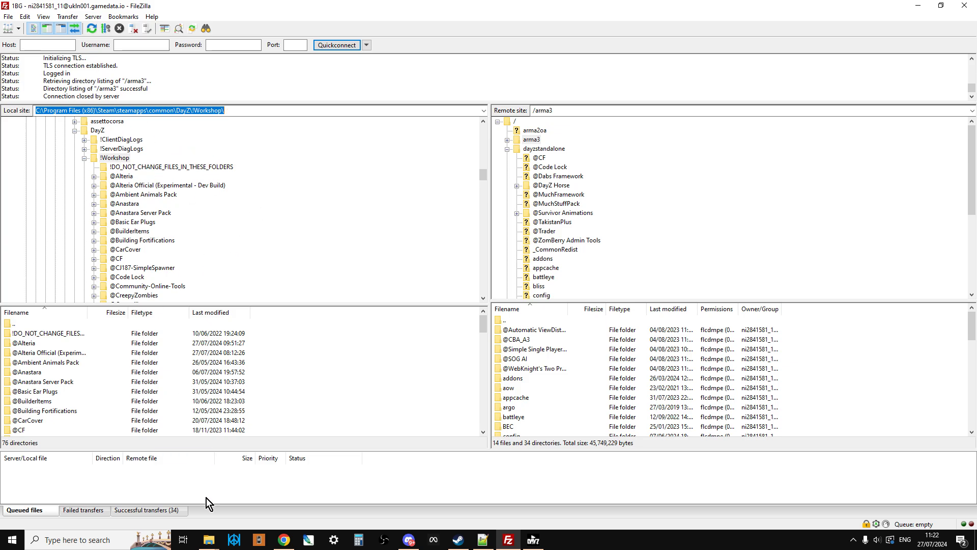
Step: Copy the full !Workshop folder path from its Explorer address bar
left_click(289, 543)
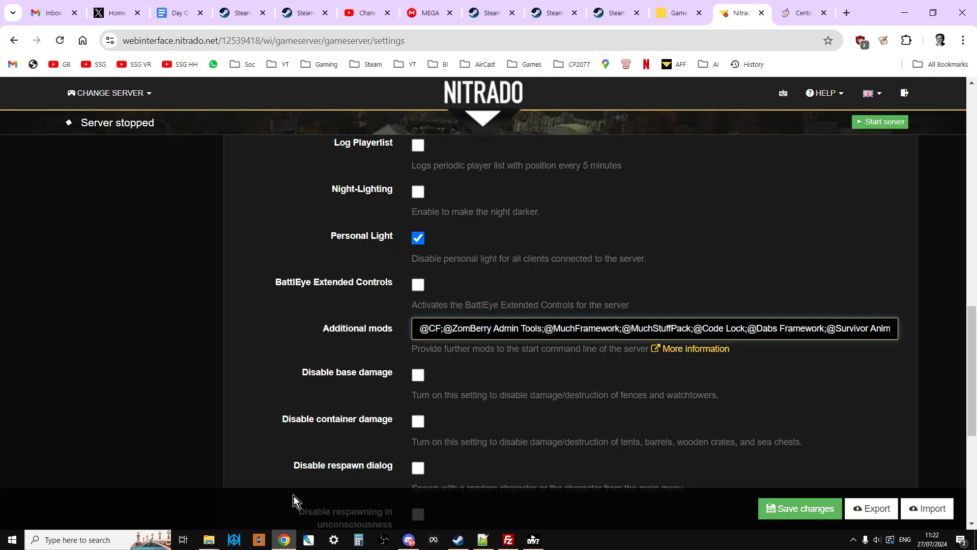
left_click(214, 543)
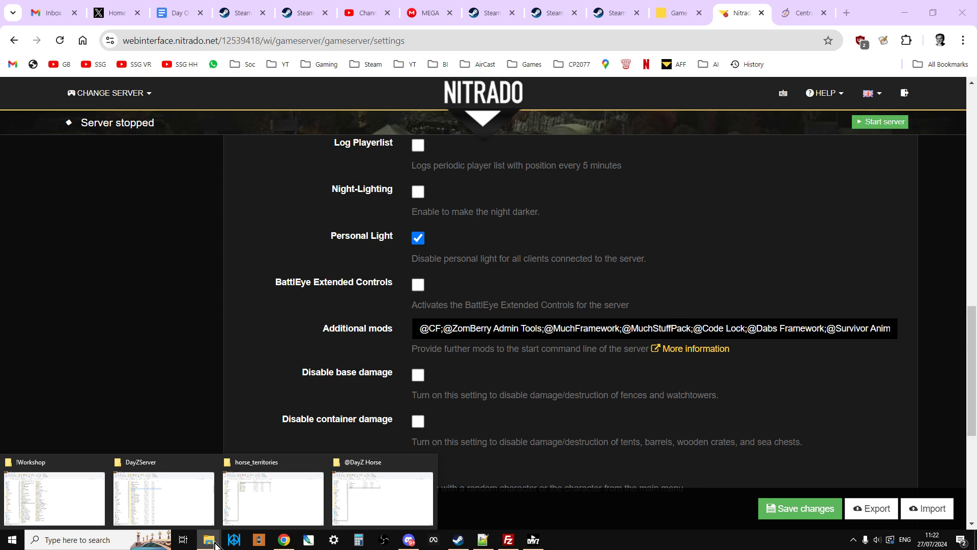
left_click(58, 496)
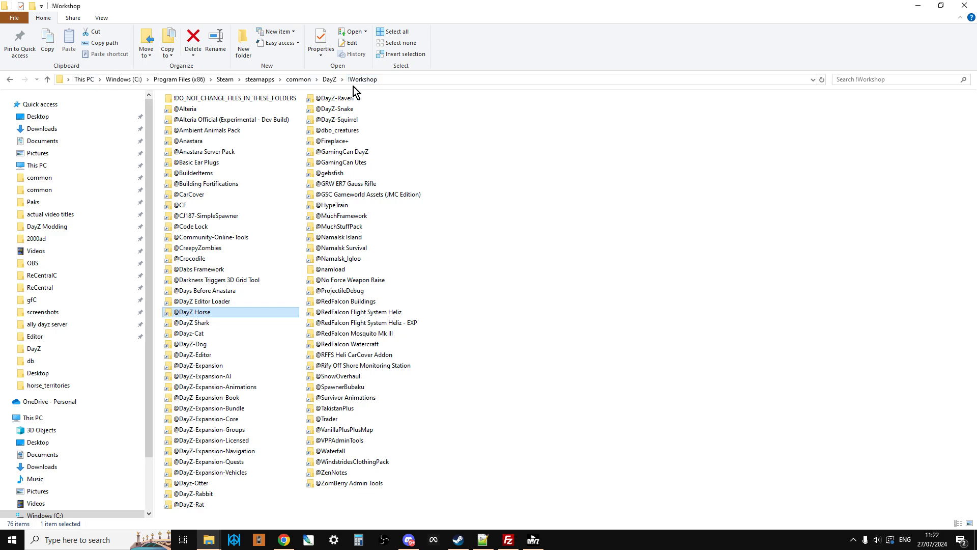
left_click(395, 80)
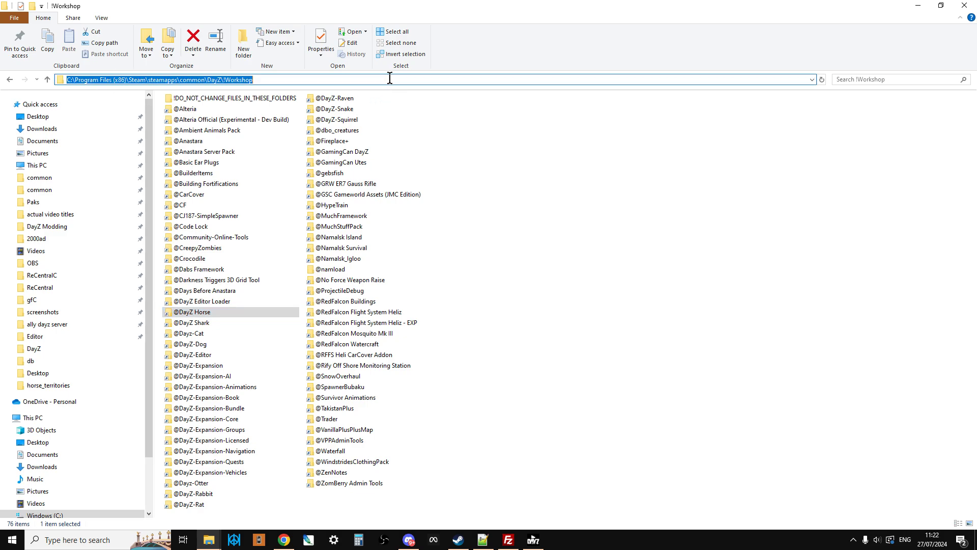
right_click(206, 76)
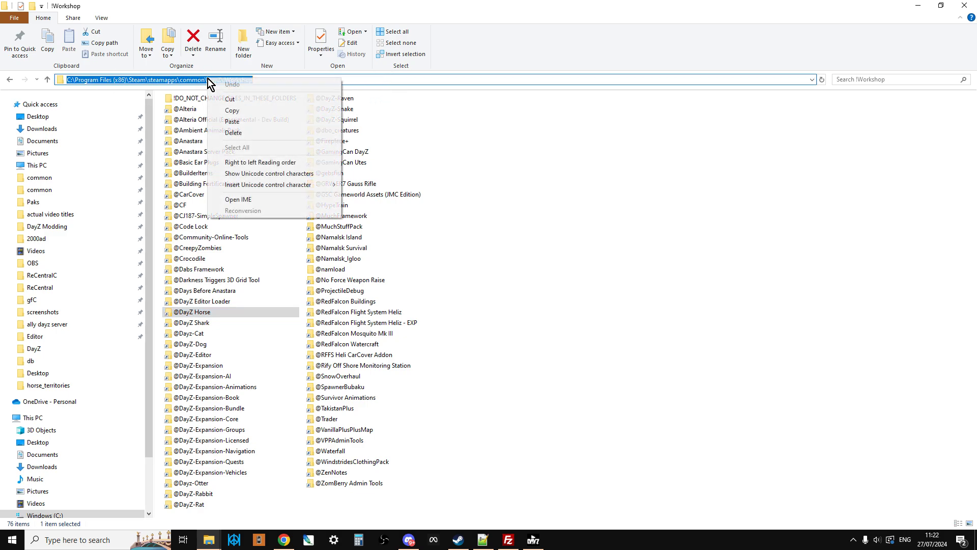
left_click(243, 106)
Step: Paste the !Workshop path with a trailing backslash into FileZilla's Local site field
left_click(508, 539)
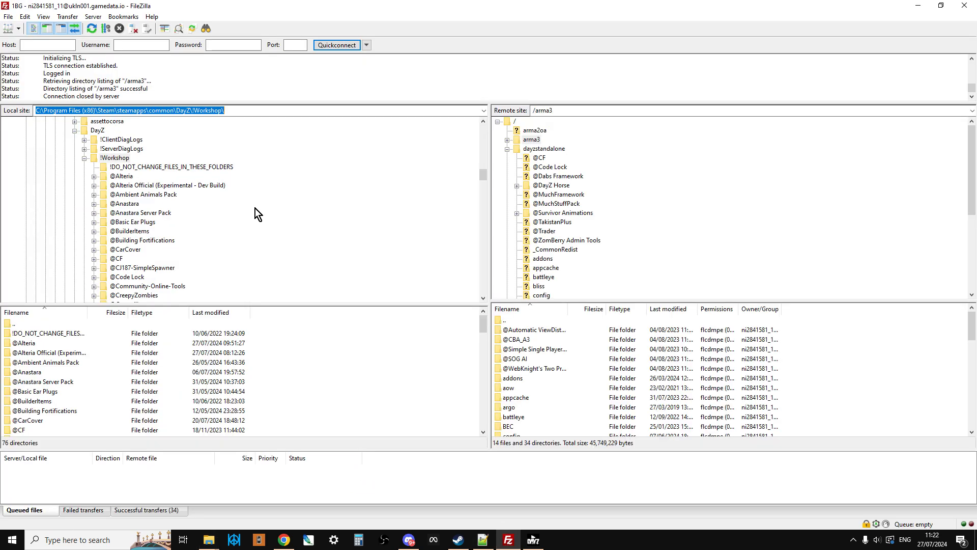
left_click_drag(248, 110, 25, 108)
right_click(48, 106)
left_click(86, 150)
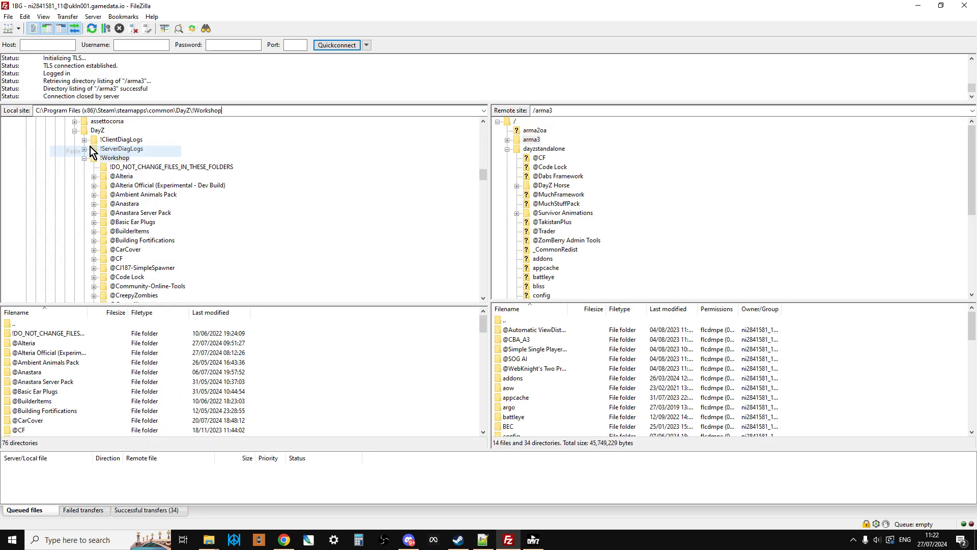
type("\\")
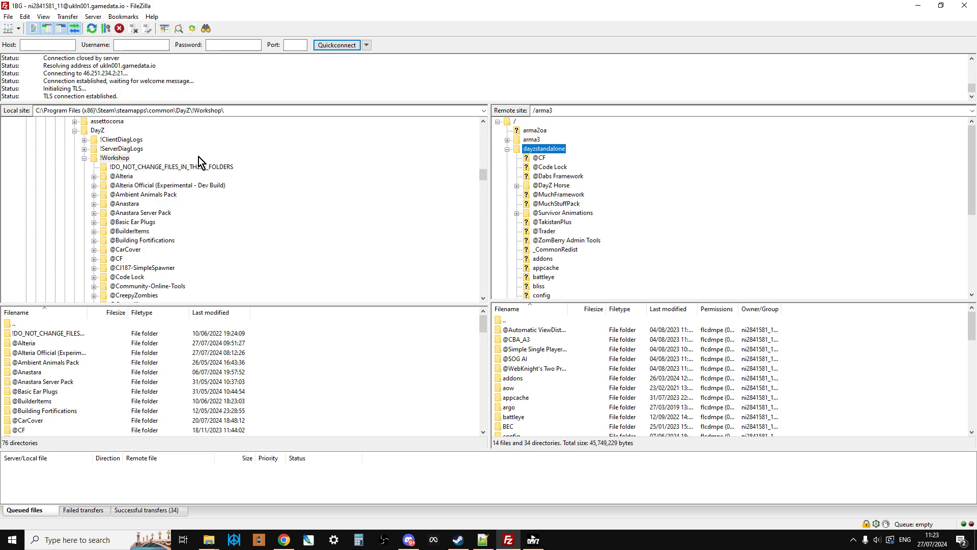
scroll(133, 175, "down", 2)
scroll(135, 185, "down", 2)
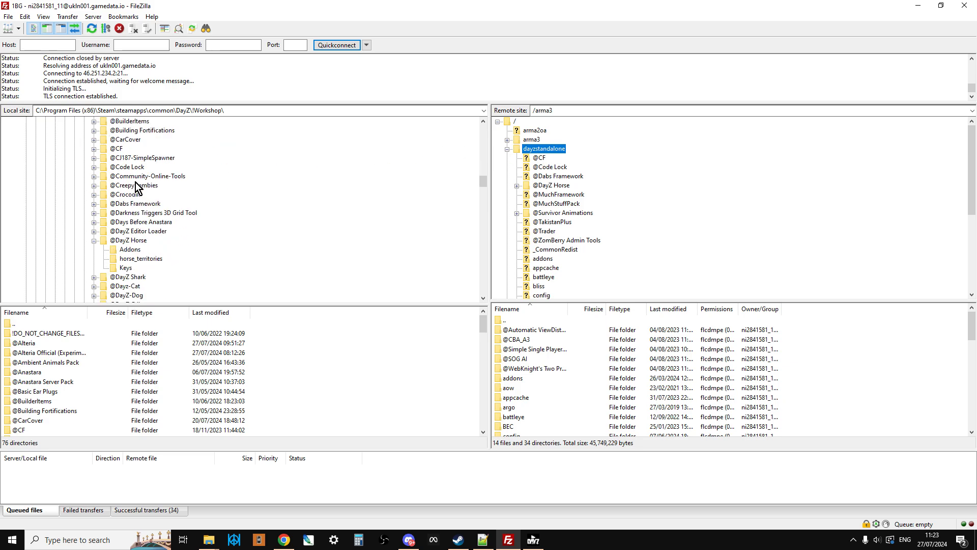
right_click(126, 241)
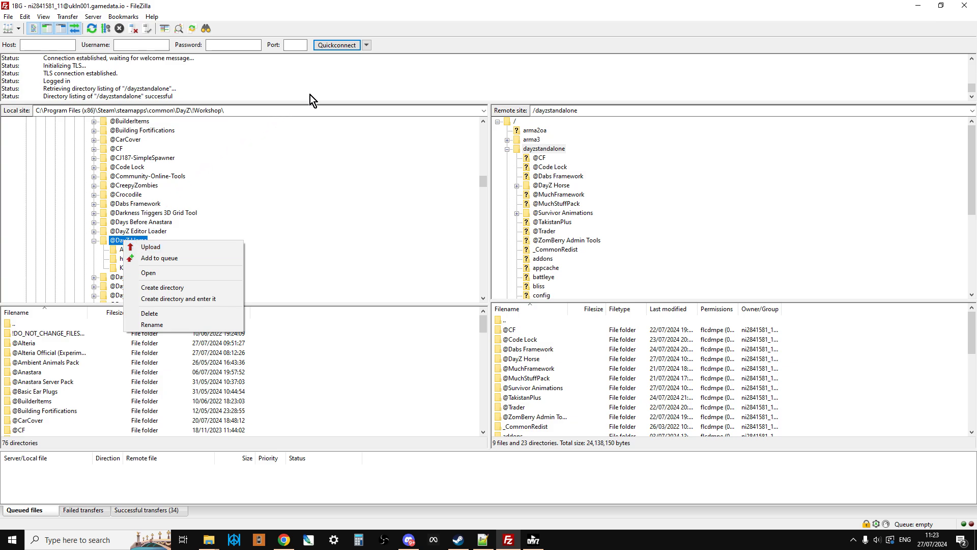
left_click(118, 239)
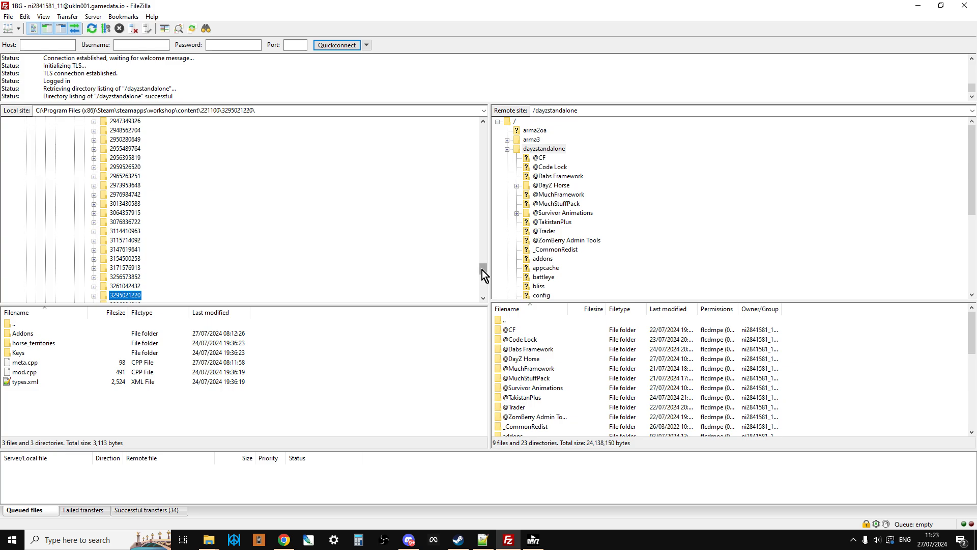
left_click_drag(481, 270, 484, 181)
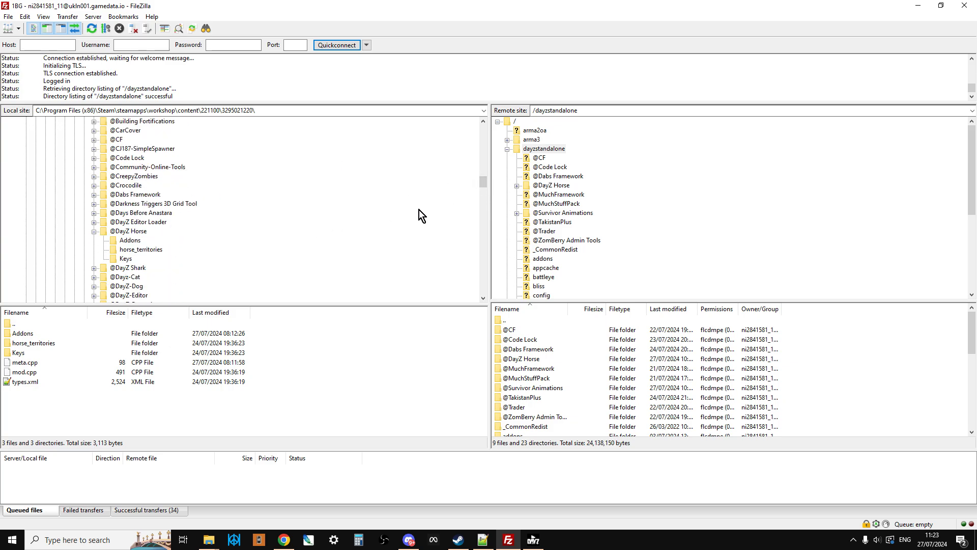
left_click(125, 259)
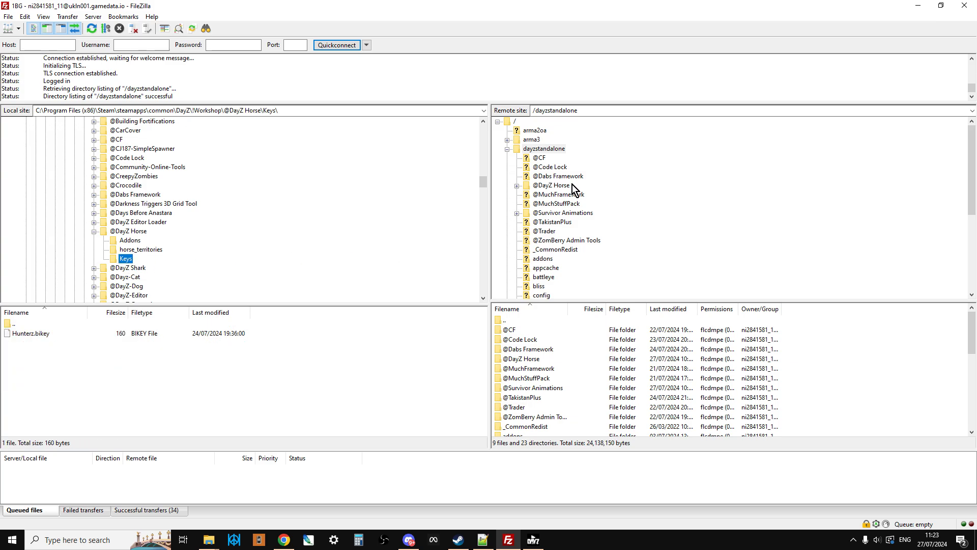
scroll(628, 210, "down", 3)
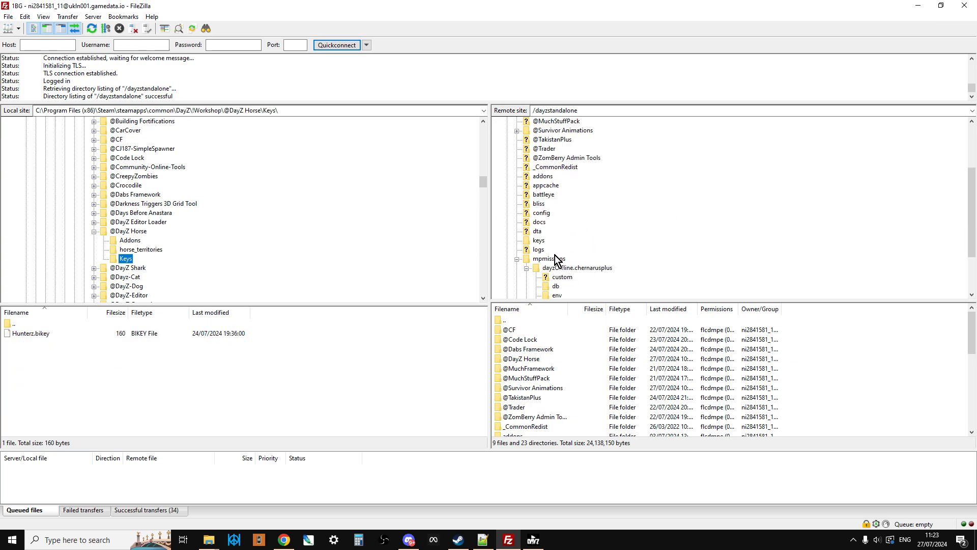
left_click(539, 241)
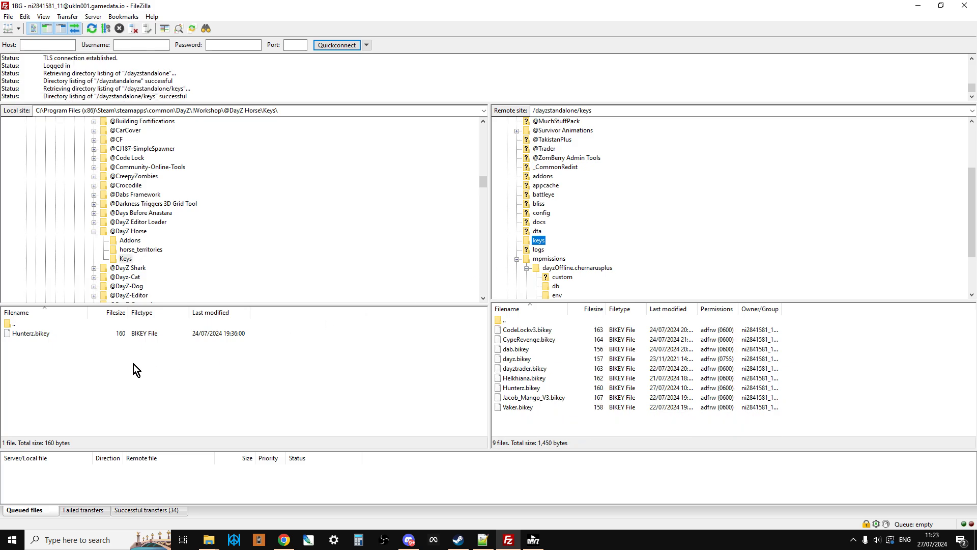
right_click(27, 335)
left_click(54, 341)
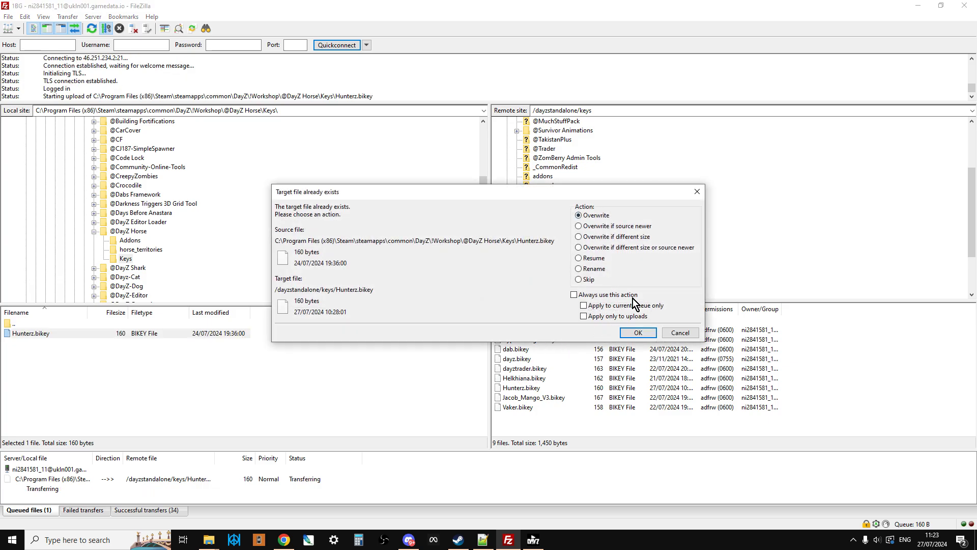
left_click(634, 333)
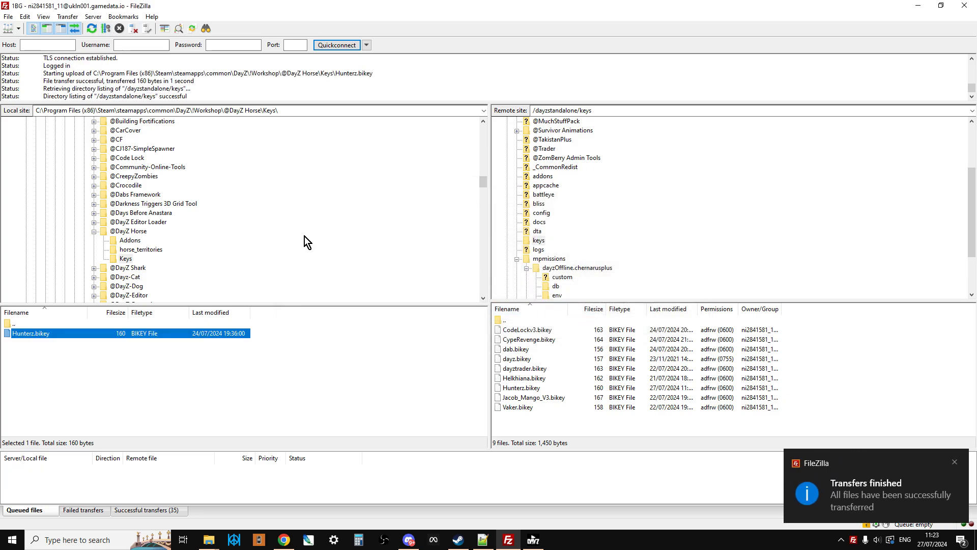
left_click(96, 233)
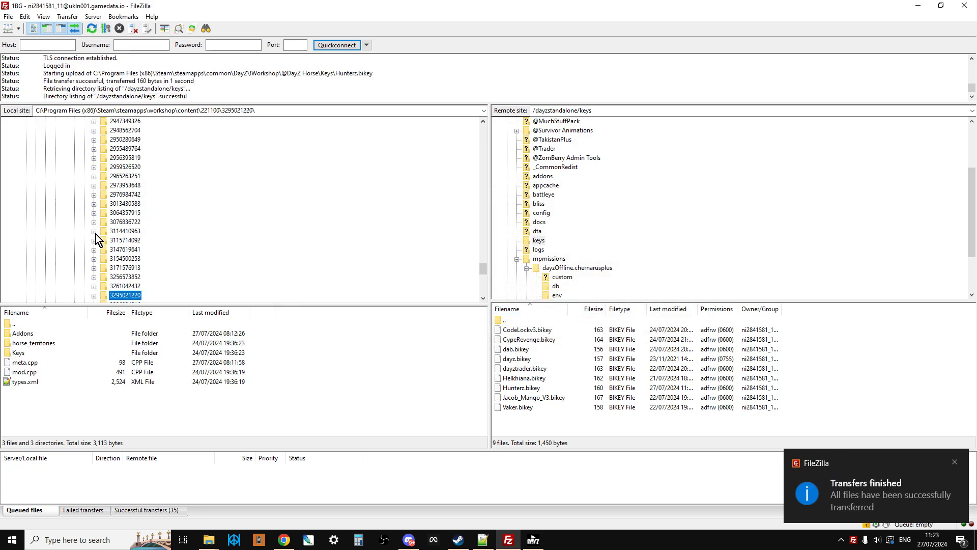
scroll(203, 216, "up", 20)
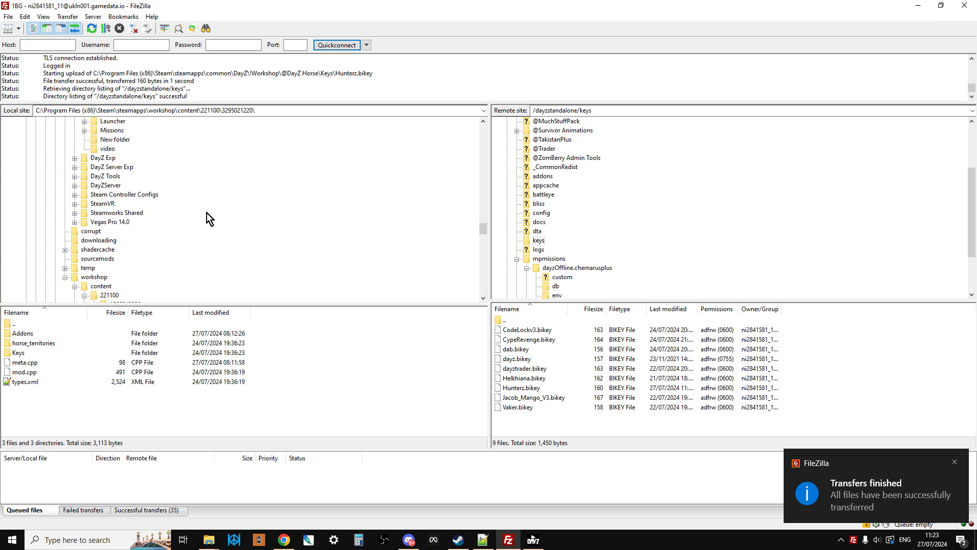
scroll(207, 213, "up", 10)
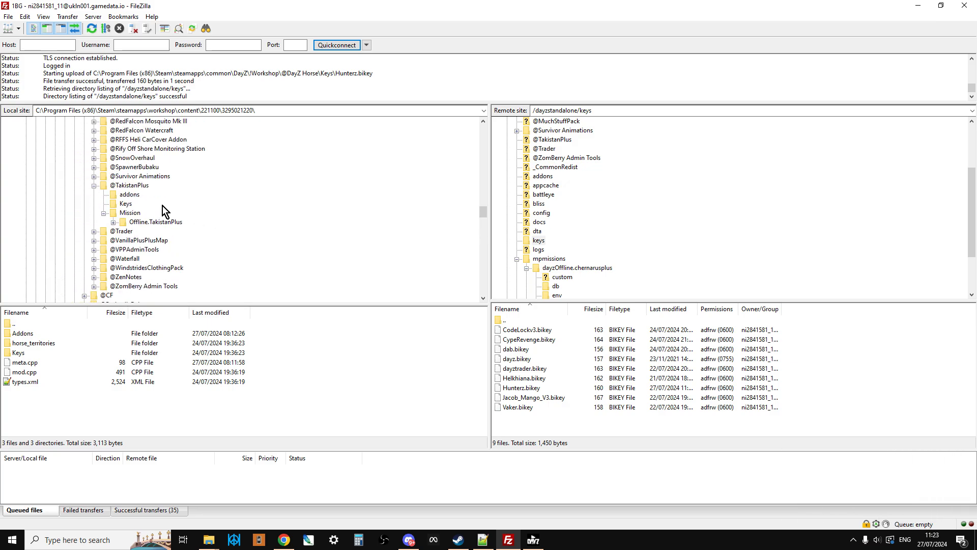
left_click(94, 186)
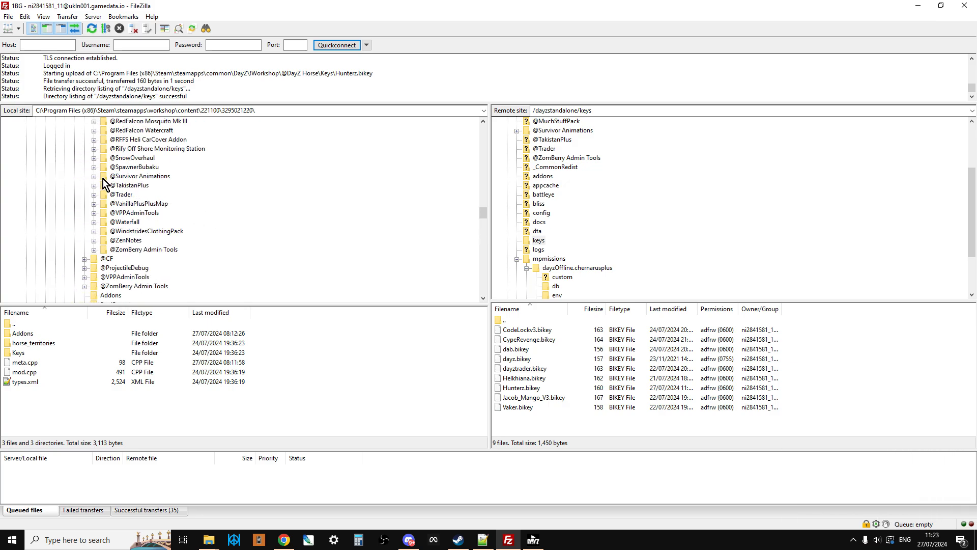
scroll(596, 209, "up", 3)
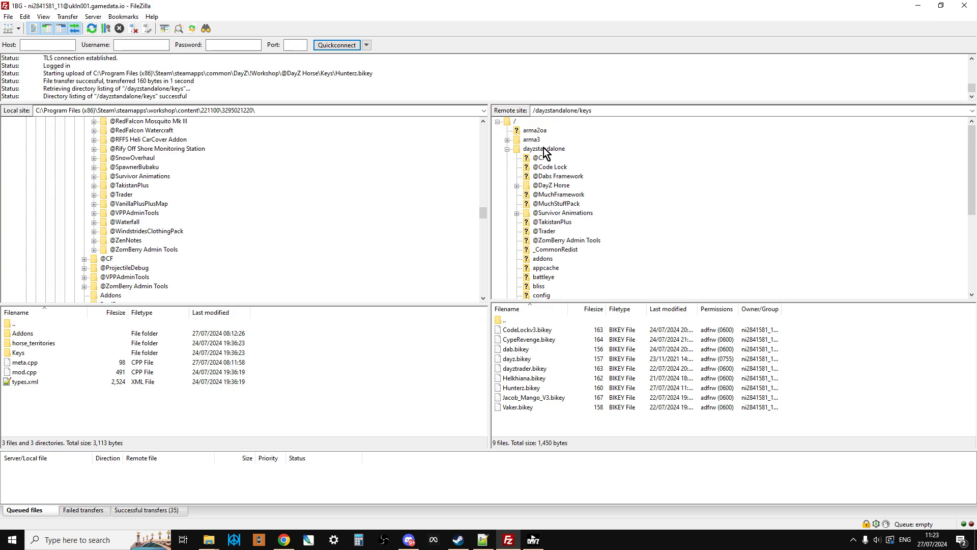
left_click(544, 150)
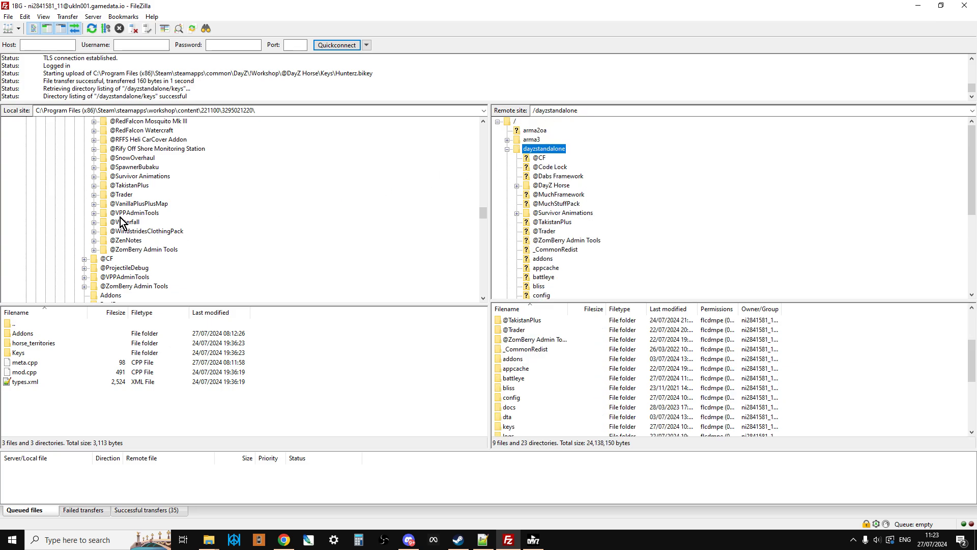
right_click(126, 178)
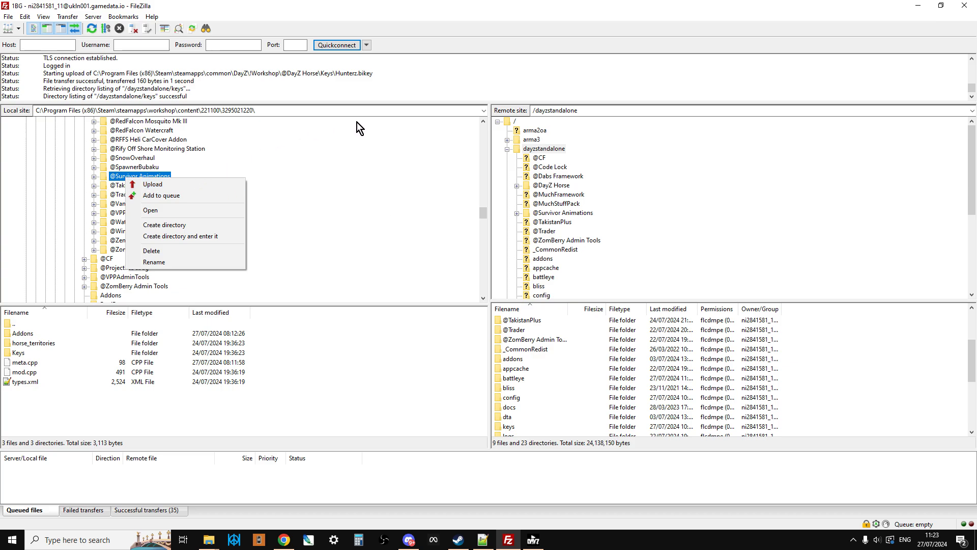
left_click(94, 176)
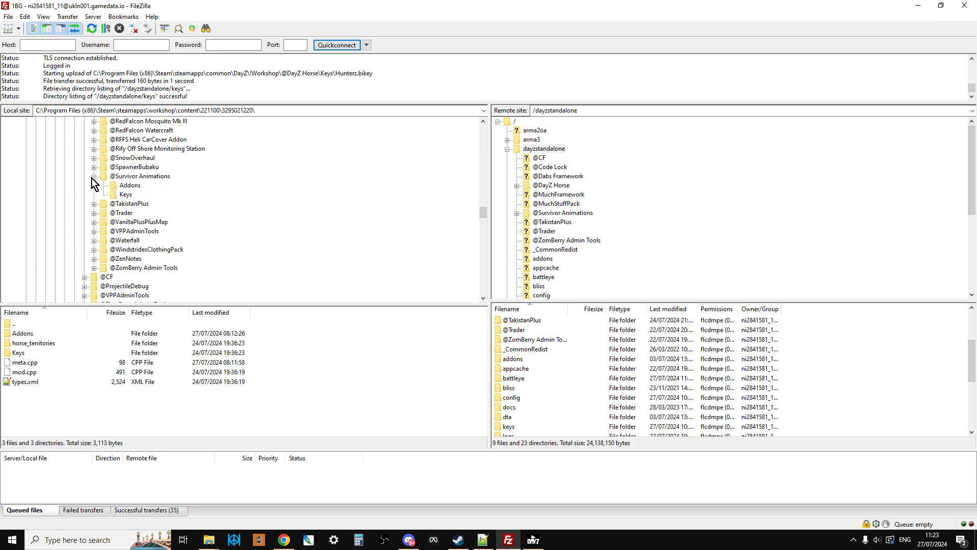
left_click(126, 195)
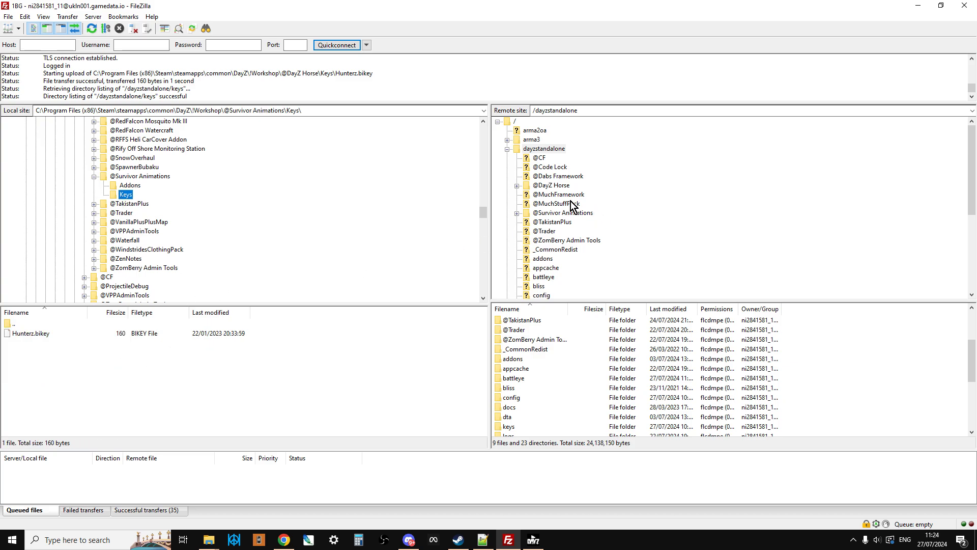
scroll(571, 203, "down", 5)
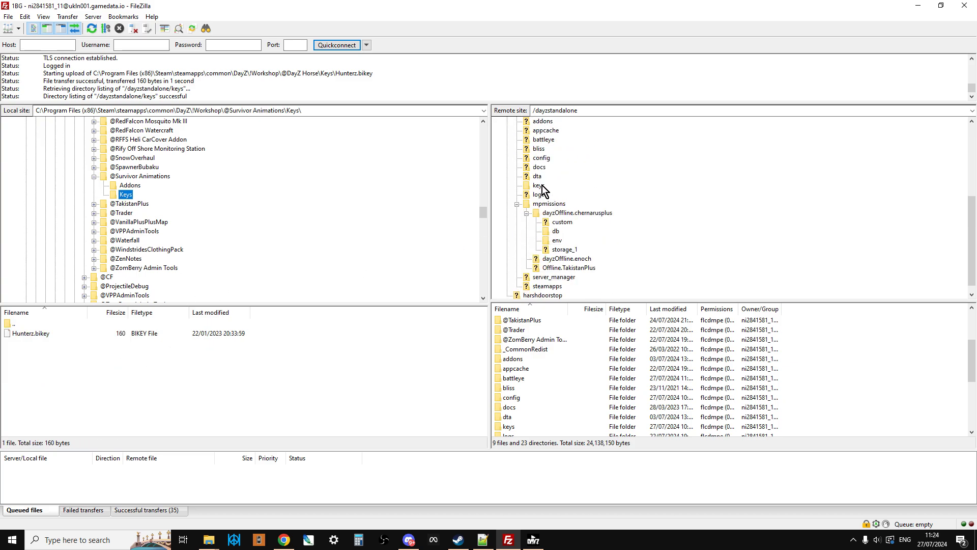
left_click(539, 187)
right_click(52, 337)
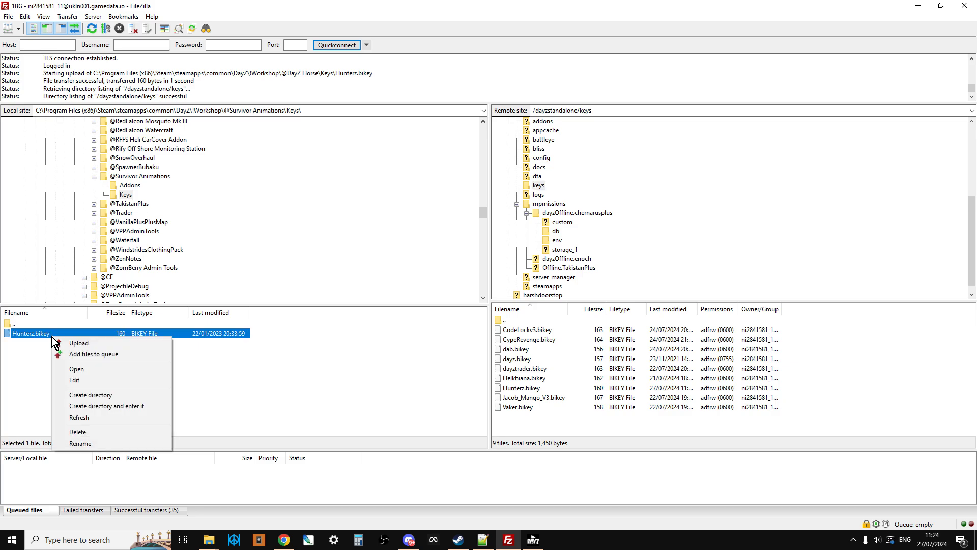
left_click(77, 342)
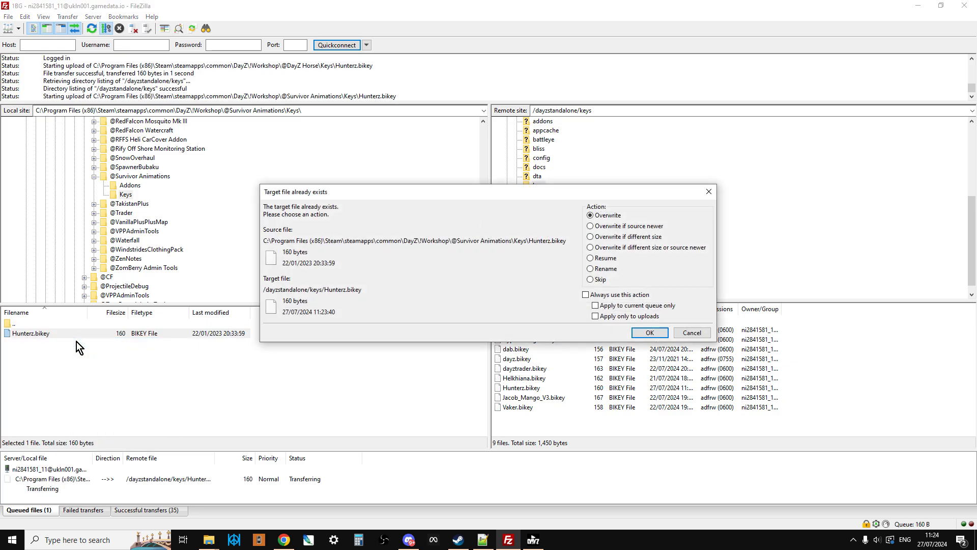
left_click(650, 333)
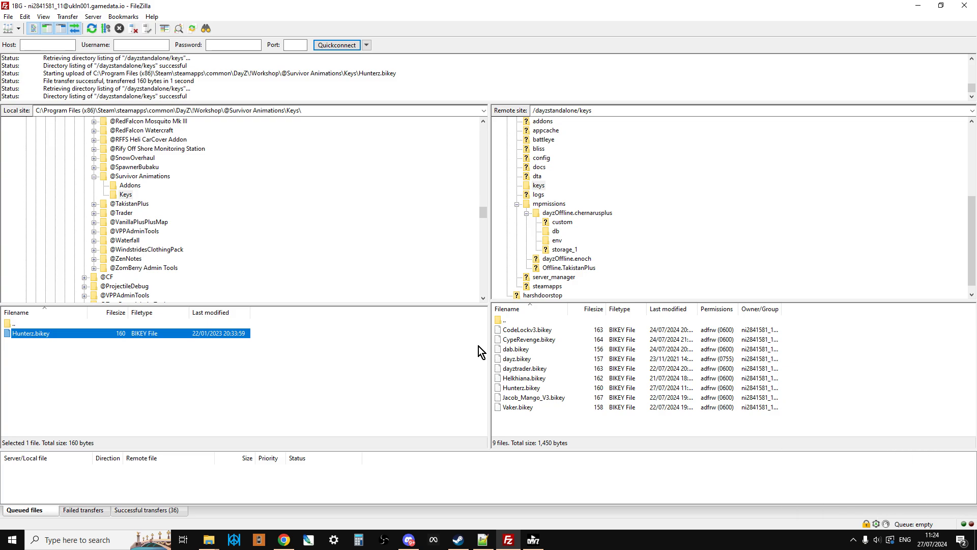
left_click(517, 205)
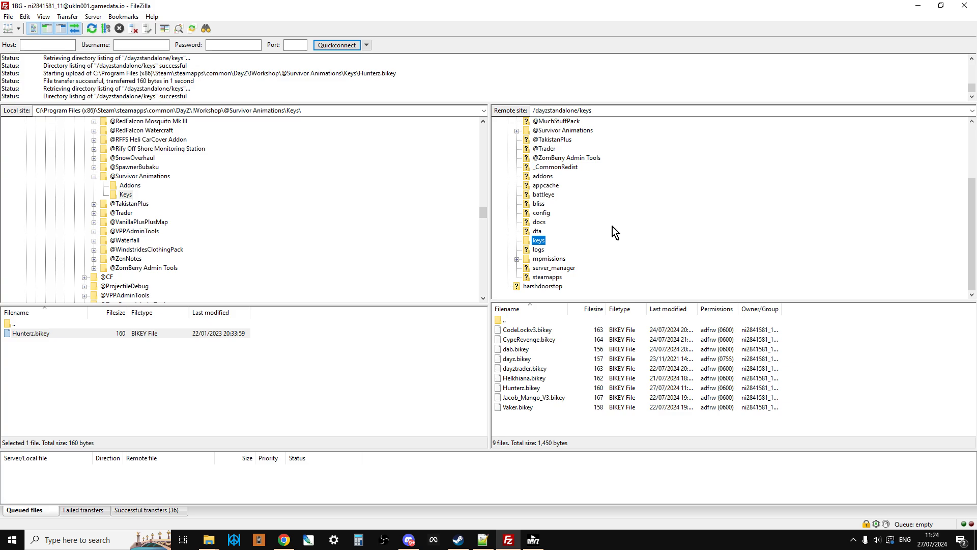
left_click(204, 543)
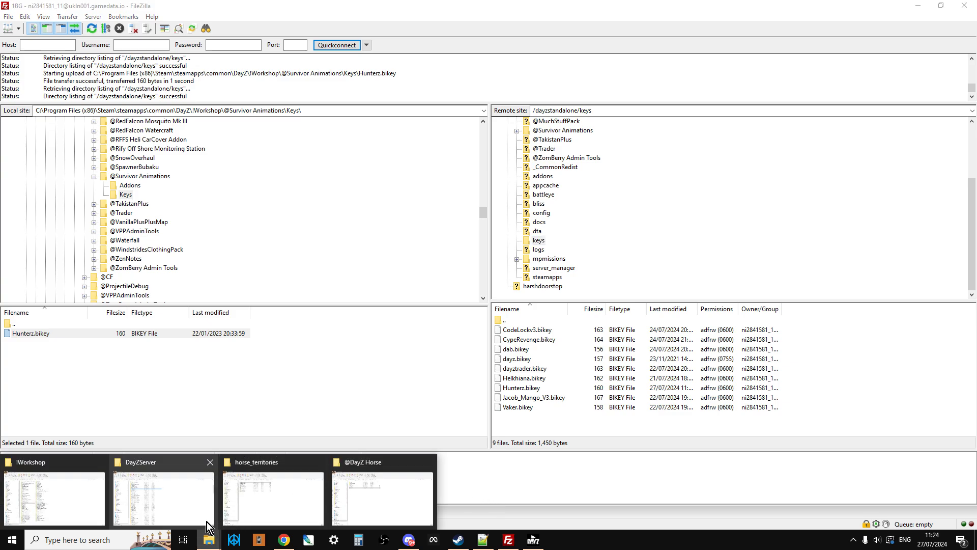
left_click(42, 499)
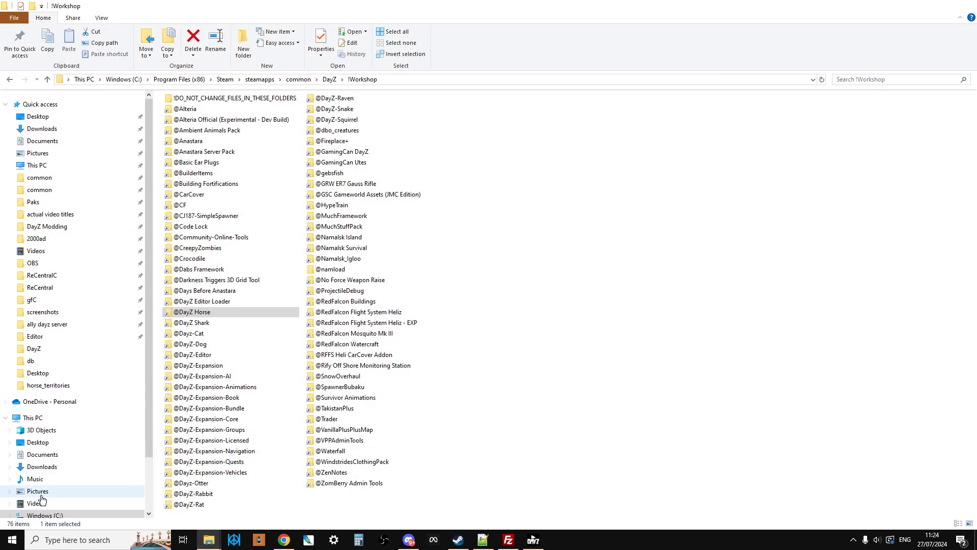
double_click(221, 313)
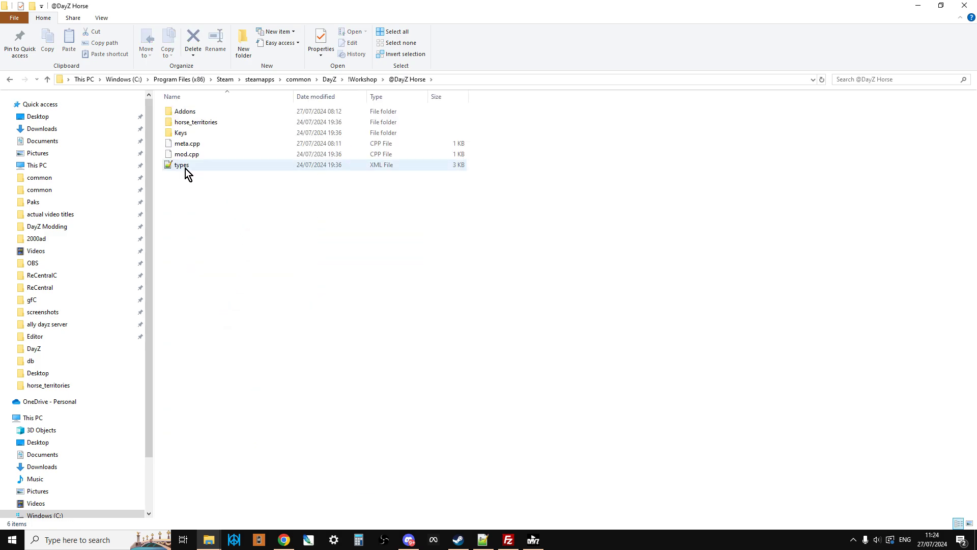
double_click(202, 124)
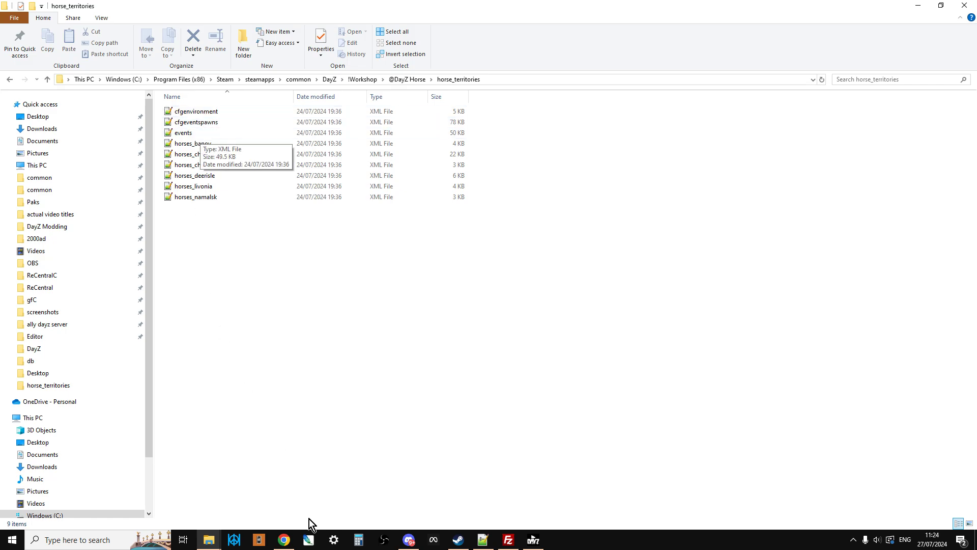
Step: Review types, cfgenvironment and cfgeventspawns, ending on events.xml's AnimalWildHorse event (nominal 8, min 1, max 4)
left_click(483, 540)
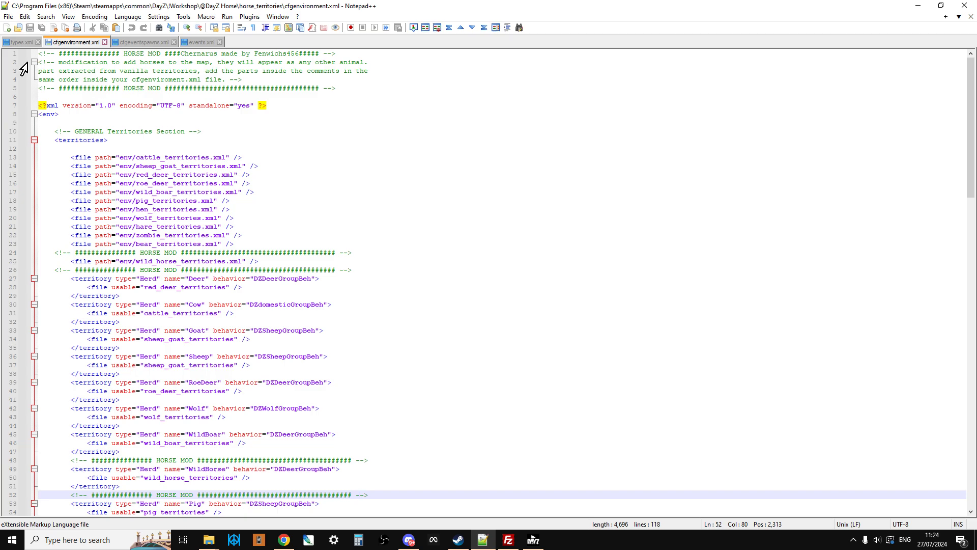
left_click(17, 42)
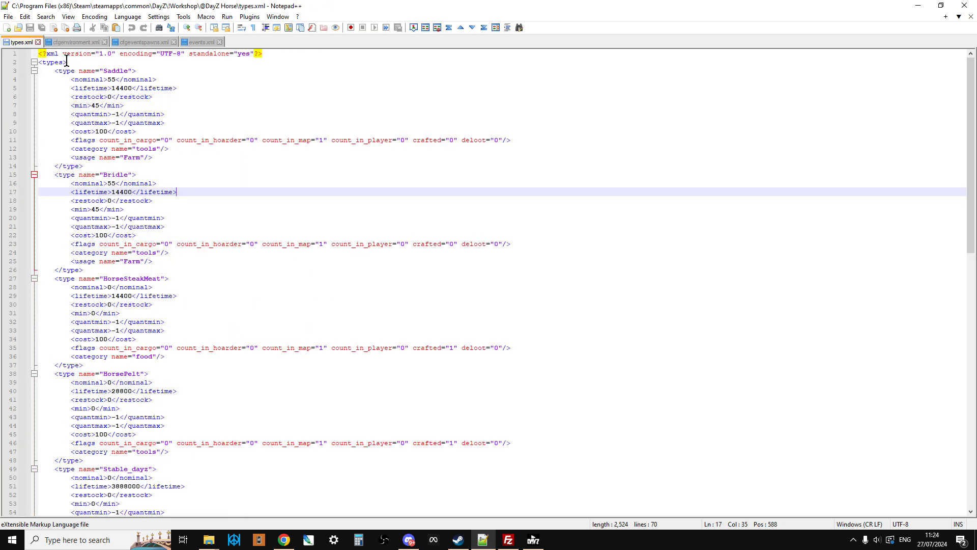
left_click(70, 43)
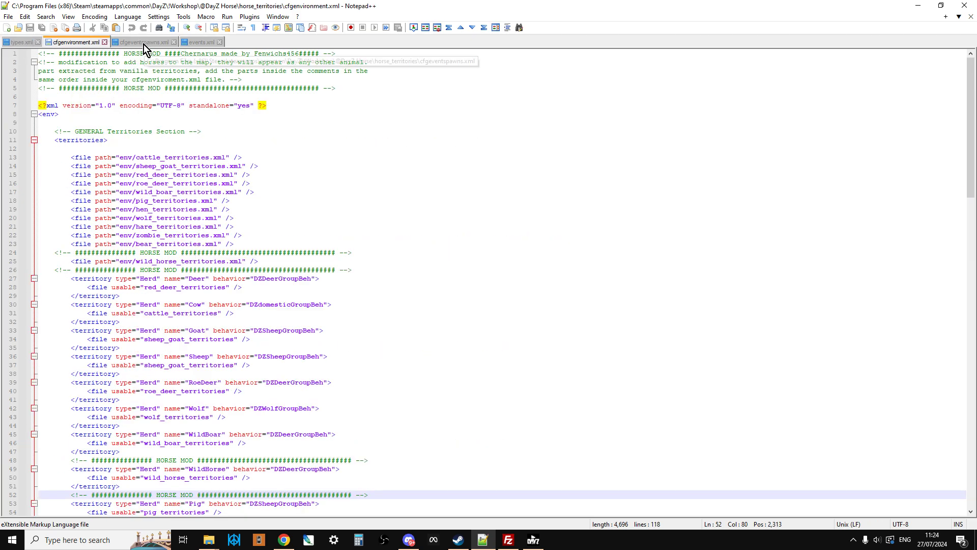
left_click(144, 43)
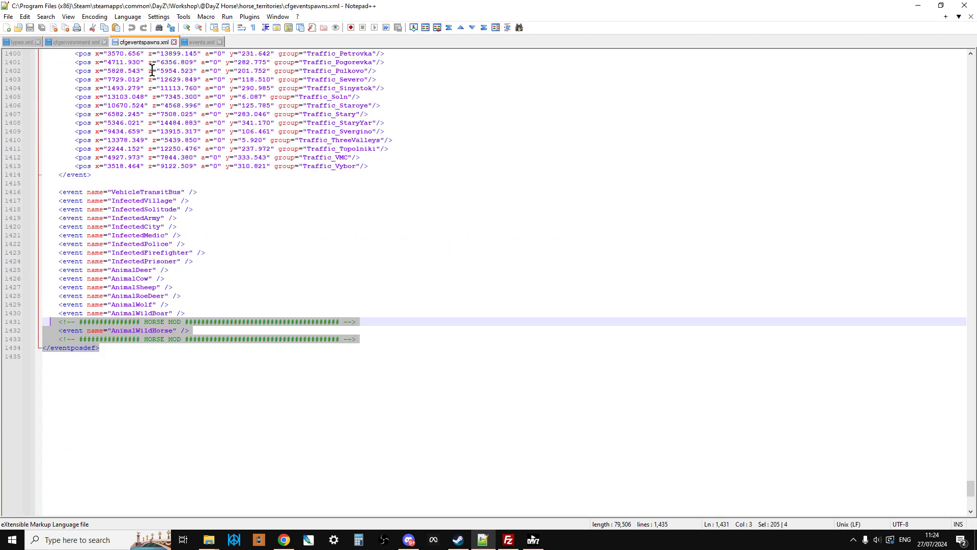
left_click(194, 41)
left_click(245, 188)
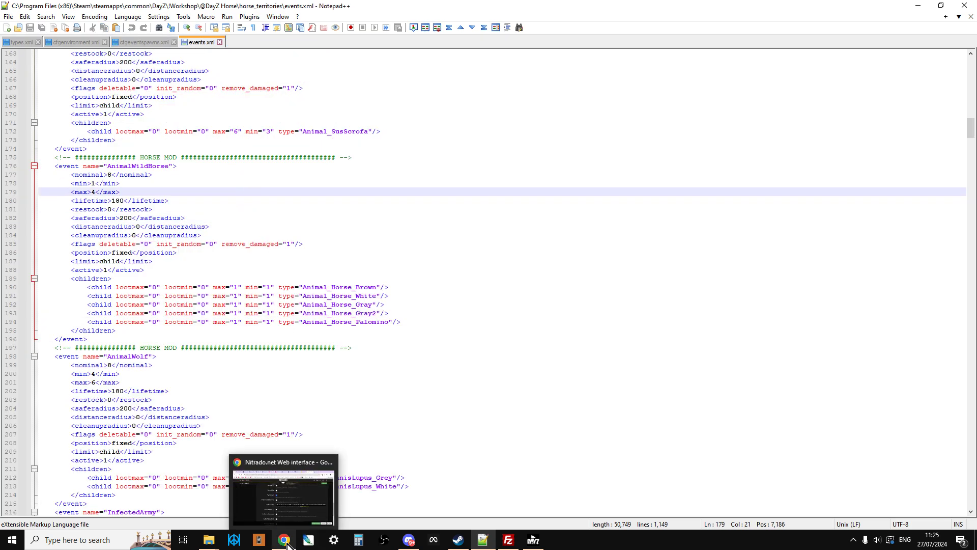
Step: Open the server folder mpmissions/dayzOffline.chernarusplus/env in FileZilla
left_click(508, 541)
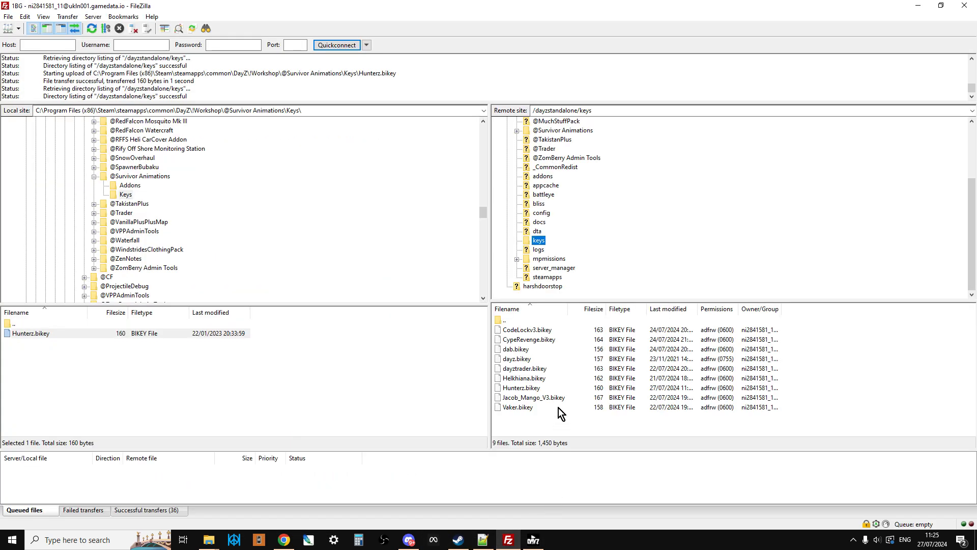
left_click(517, 259)
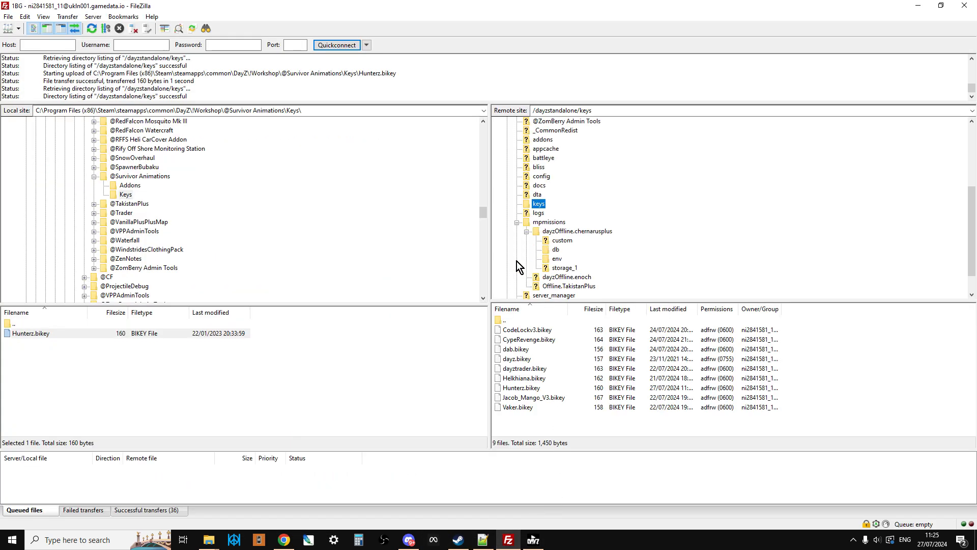
left_click(559, 232)
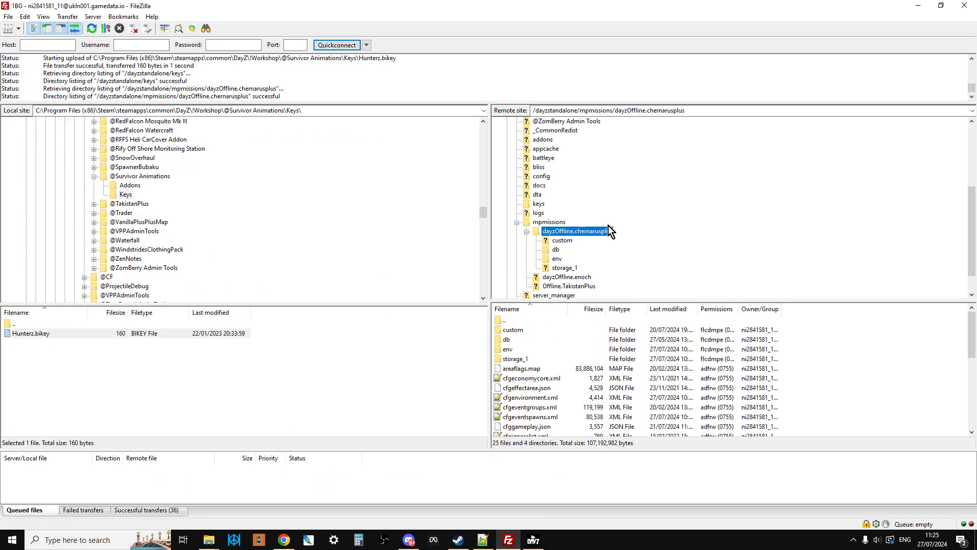
left_click(511, 351)
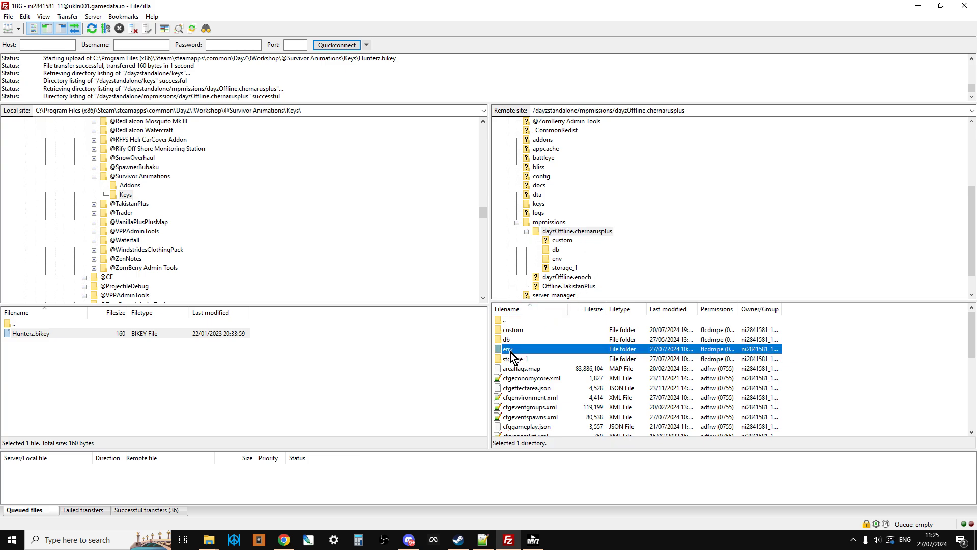
left_click(556, 261)
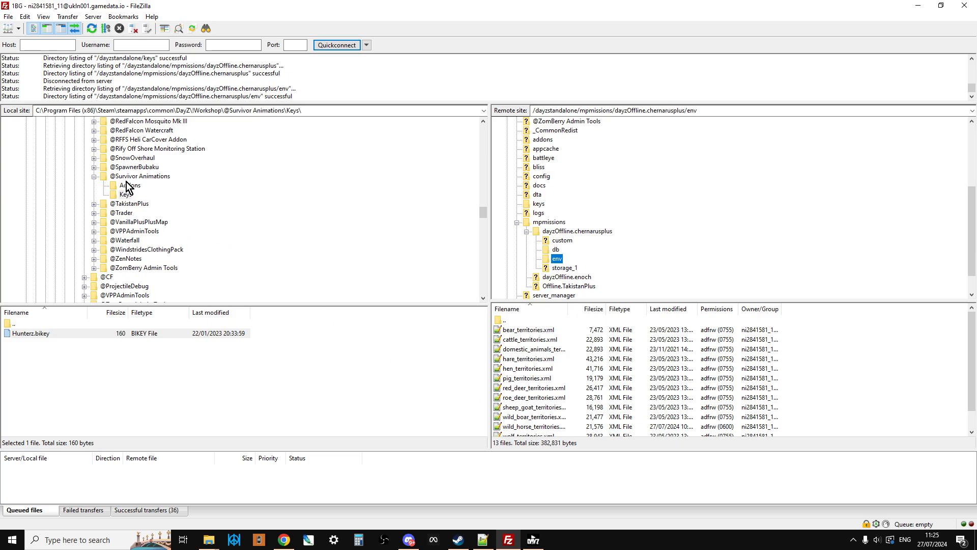
scroll(146, 189, "up", 10)
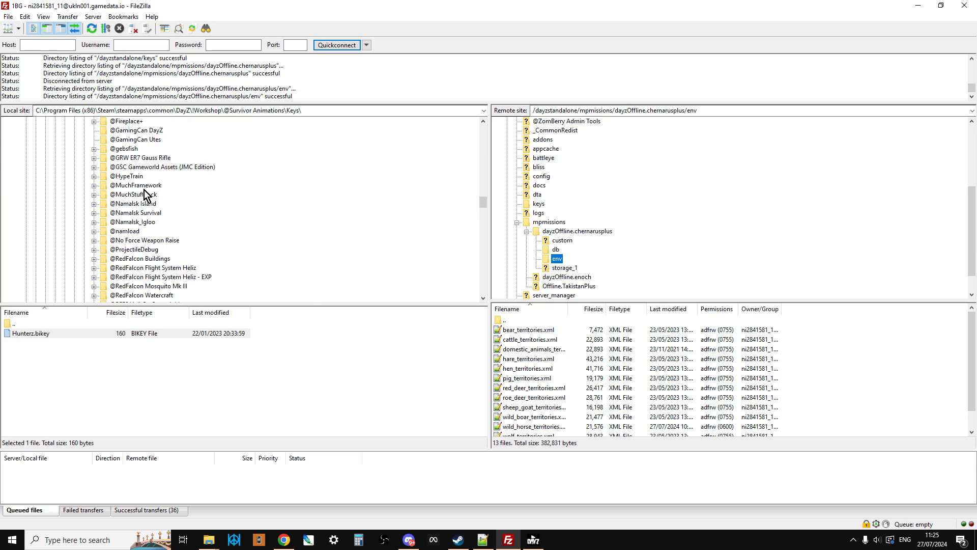
scroll(138, 199, "up", 5)
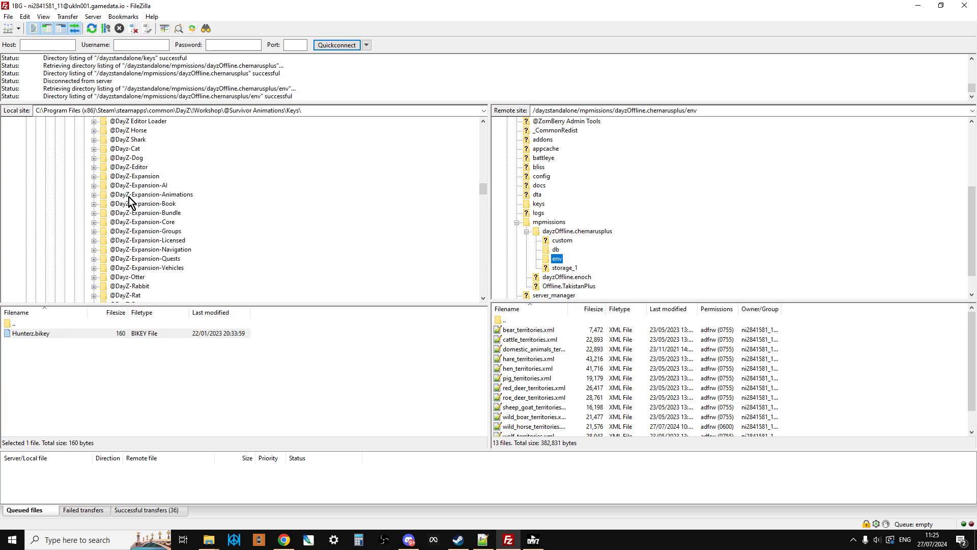
left_click(93, 130)
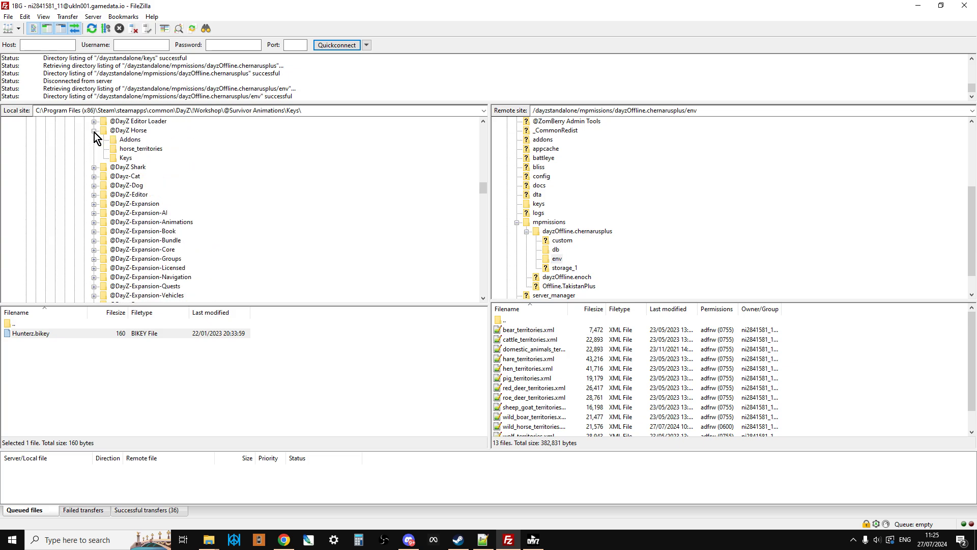
left_click(126, 150)
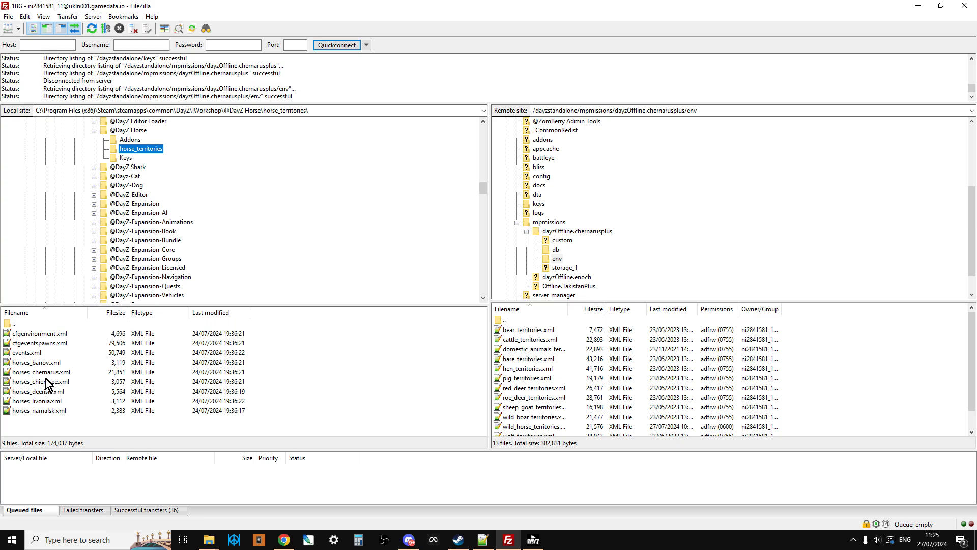
left_click(53, 372)
right_click(53, 372)
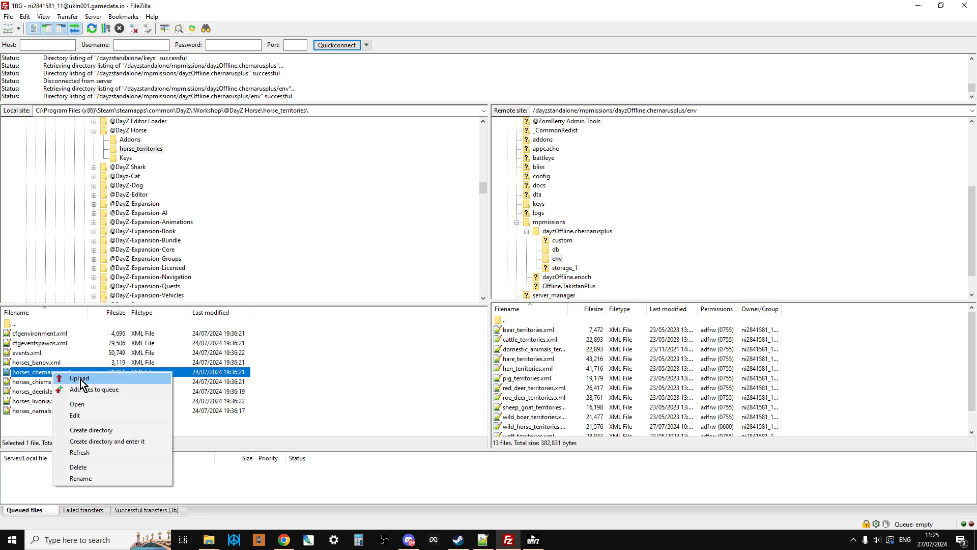
left_click(80, 379)
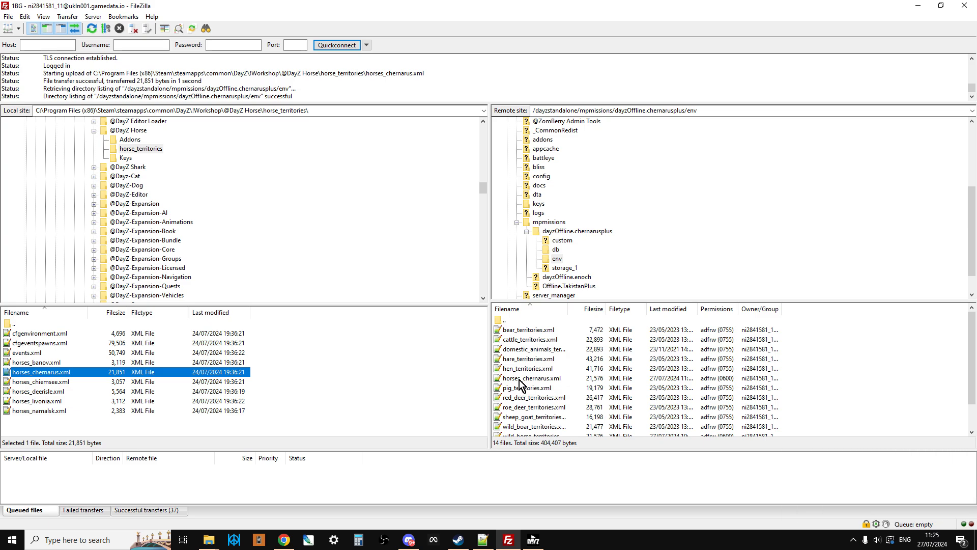
Step: Copy the name wild_horse_territories from line 25 of cfgenvironment.xml in Notepad++
left_click(483, 542)
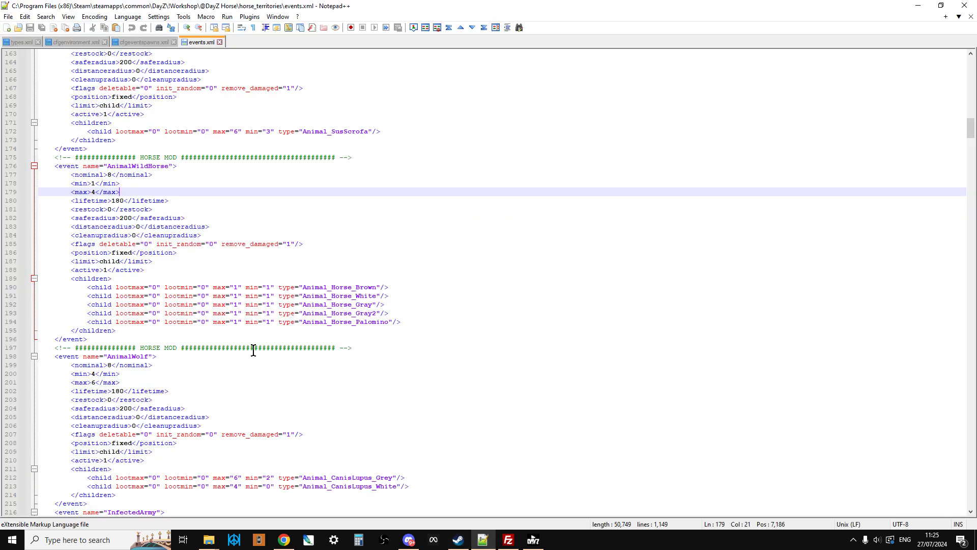
left_click(76, 43)
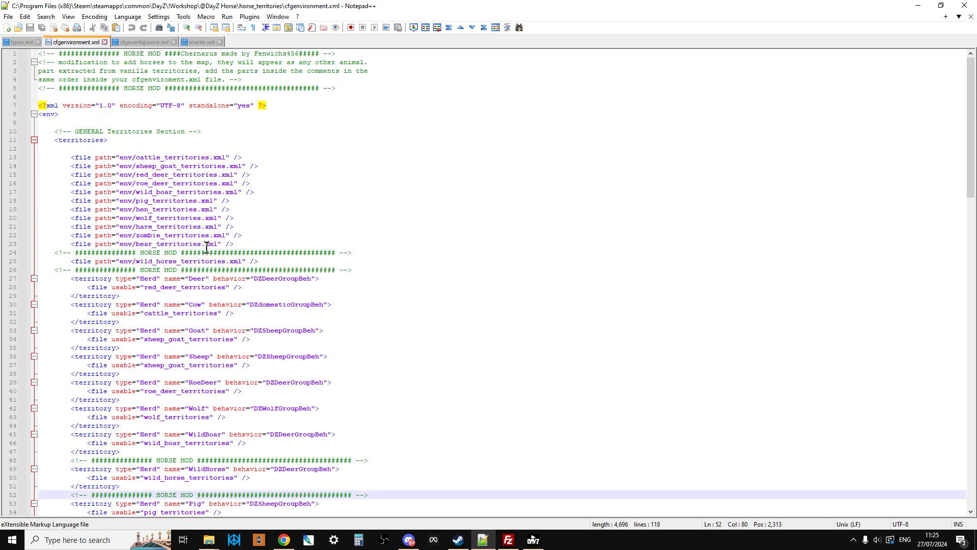
left_click(147, 261)
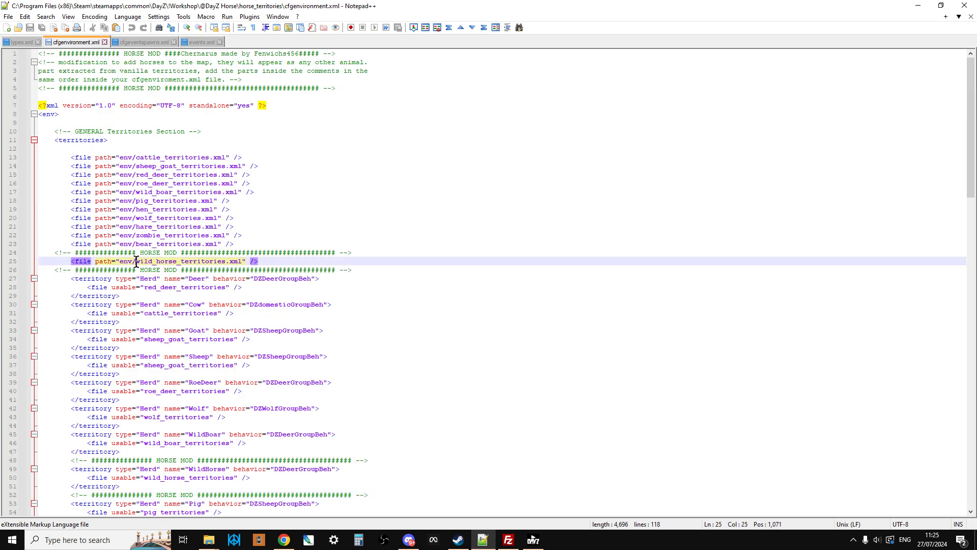
left_click_drag(137, 262, 227, 259)
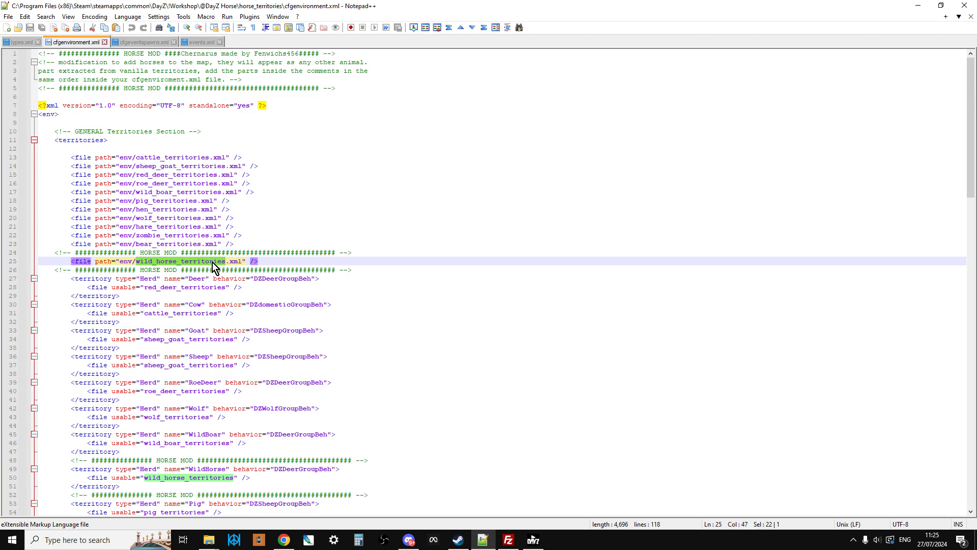
right_click(212, 262)
left_click(236, 279)
left_click(507, 541)
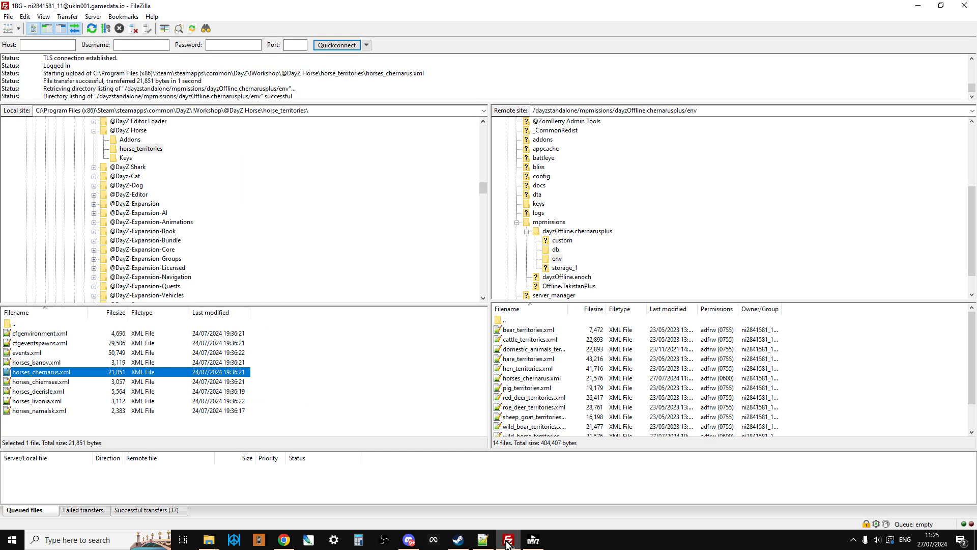
Step: Rename the server's horses_chernarus.xml to wild_horse_territories.xml, overwriting the existing file
left_click(535, 380)
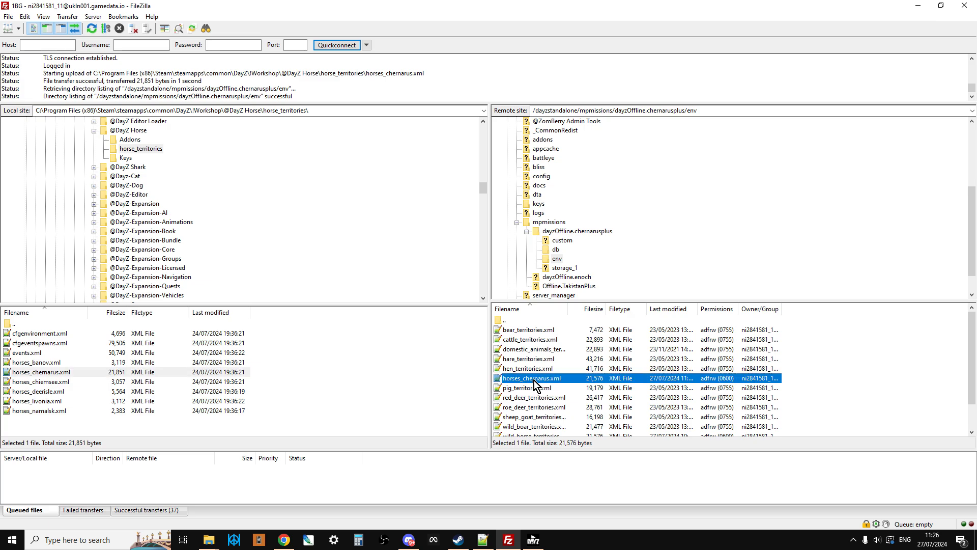
right_click(533, 380)
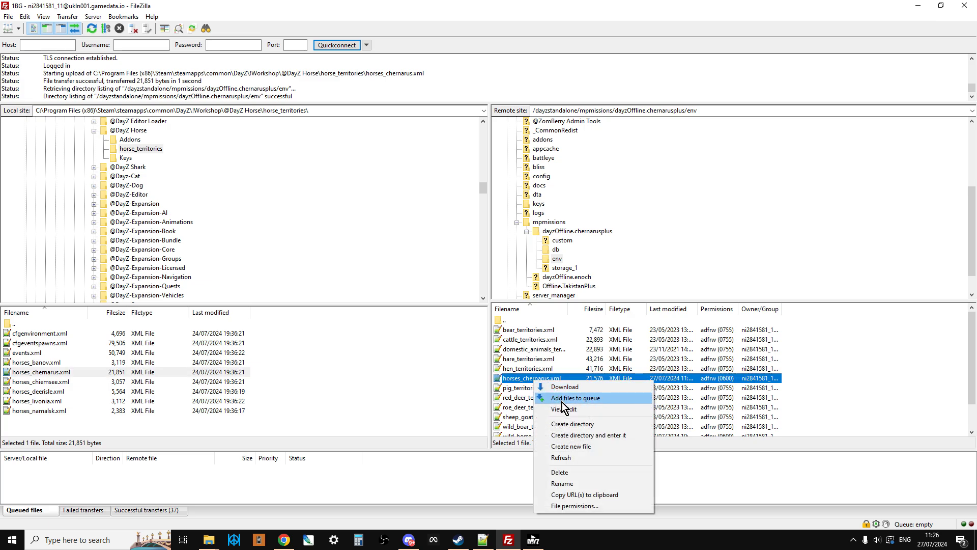
left_click(573, 483)
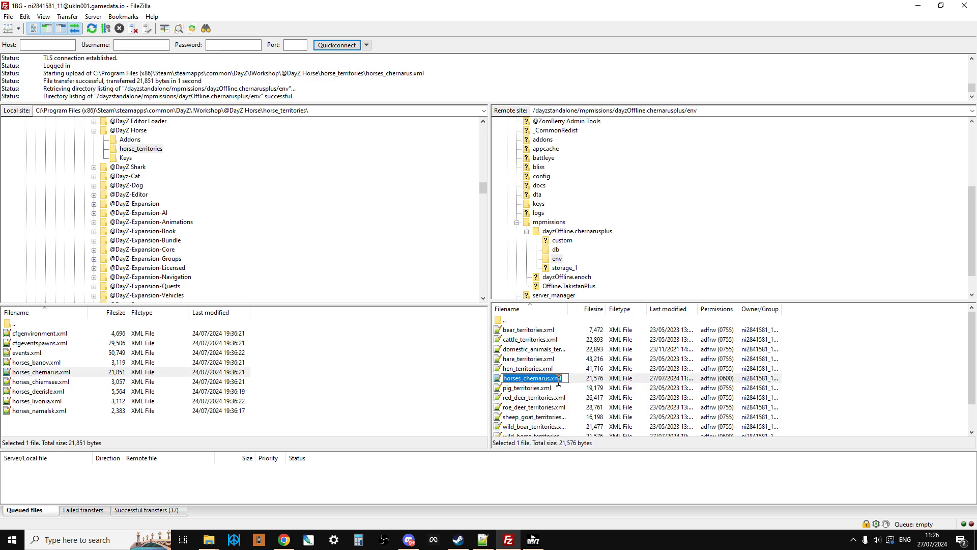
key("End")
left_click_drag(550, 380, 503, 379)
key("ctrl+v")
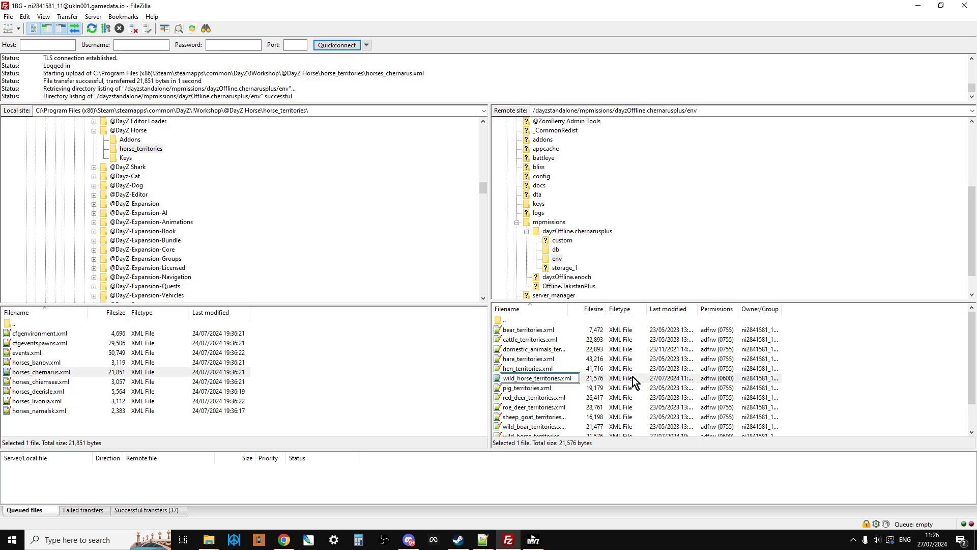
key("Return")
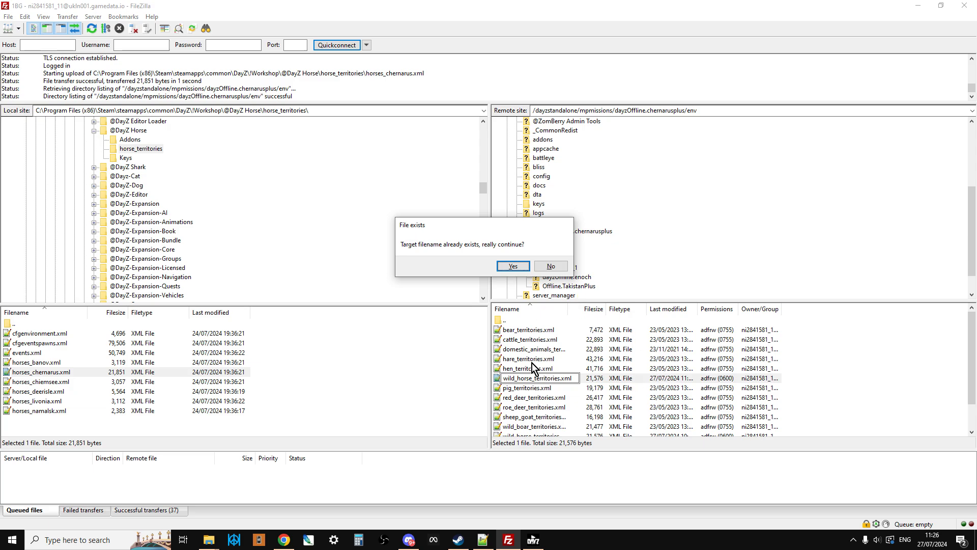
left_click(512, 266)
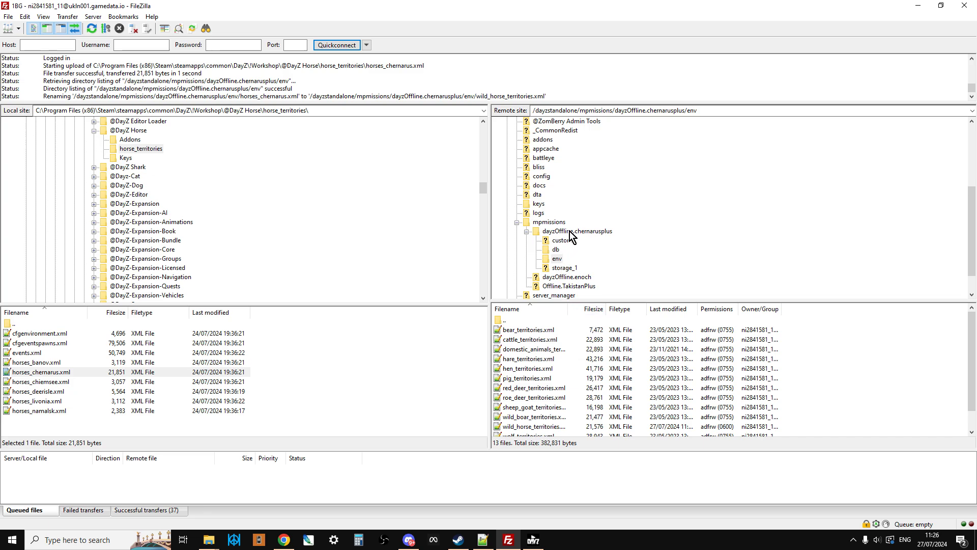
Step: Choose View/Edit on cfgenvironment.xml in the server's dayzOffline.chernarusplus folder
left_click(575, 234)
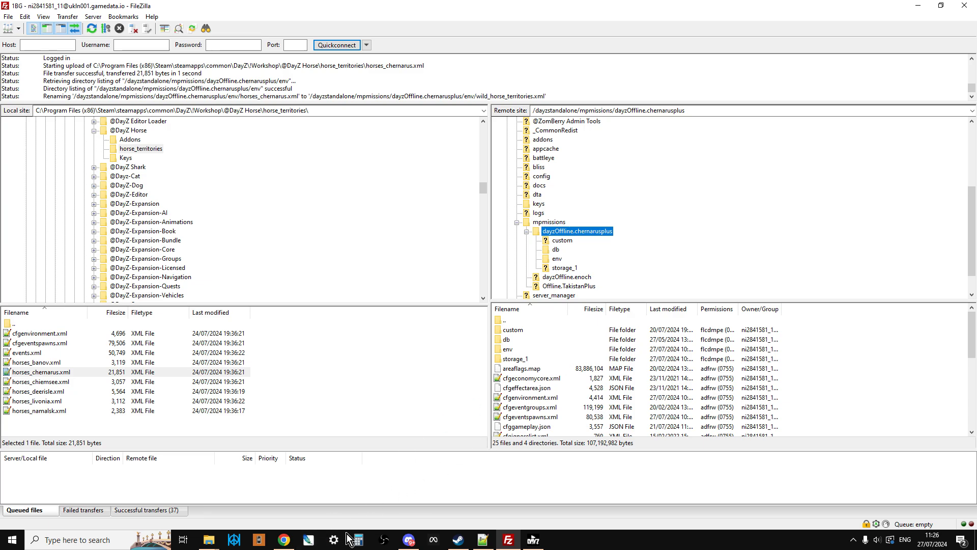
left_click(483, 540)
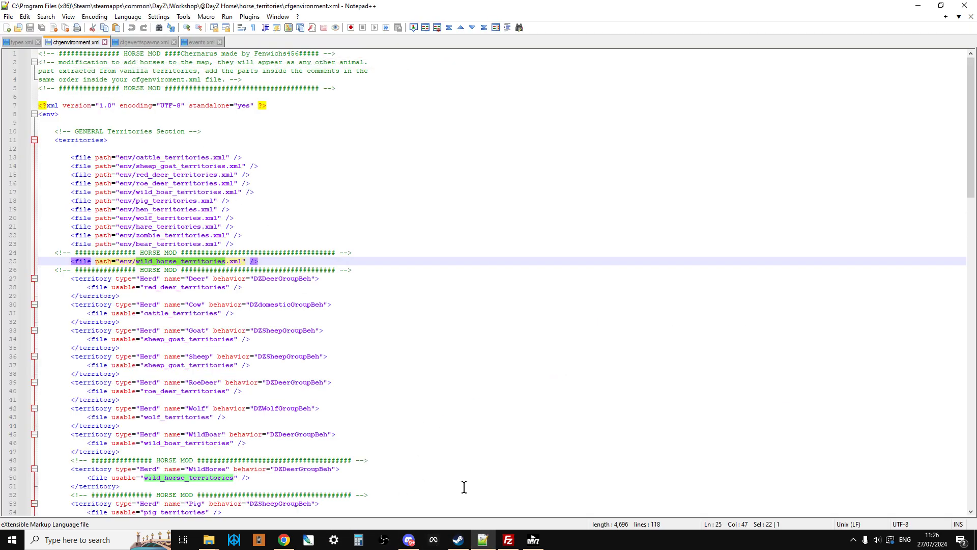
left_click(504, 542)
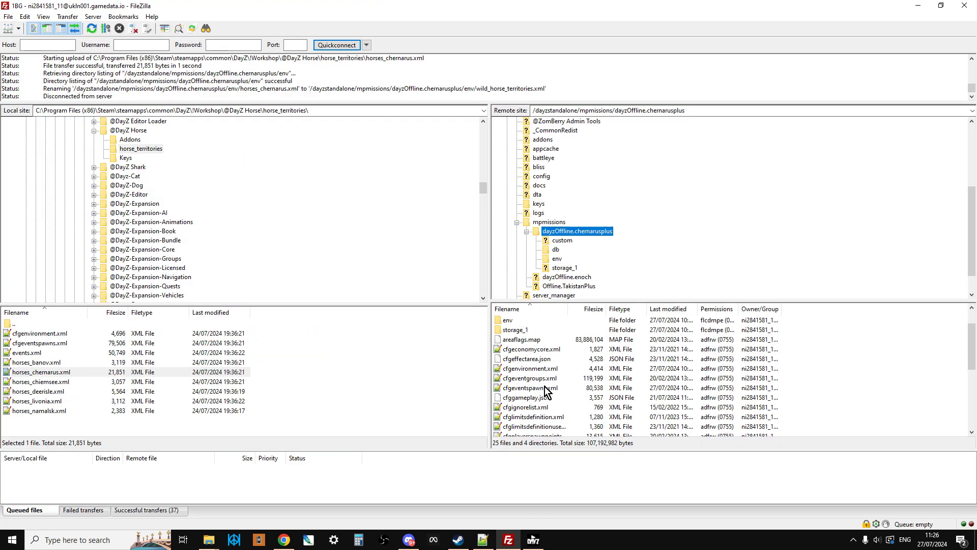
left_click(528, 368)
right_click(530, 374)
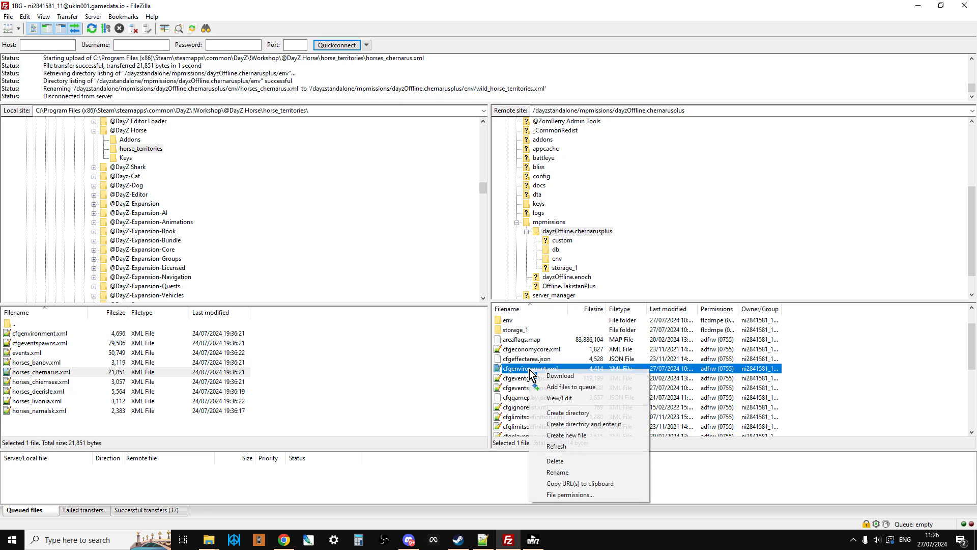
left_click(564, 398)
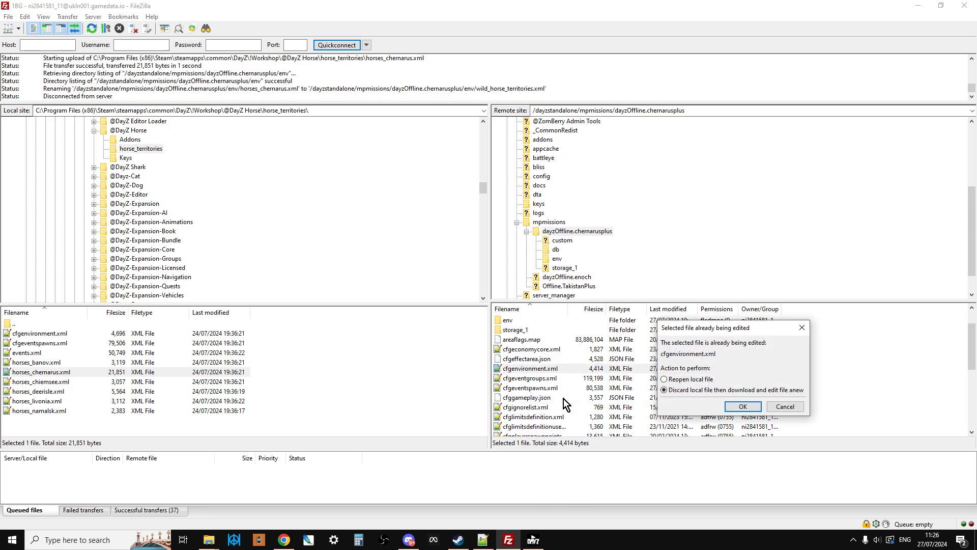
Step: Discard the old local copy and download cfgenvironment.xml anew for editing
left_click(747, 406)
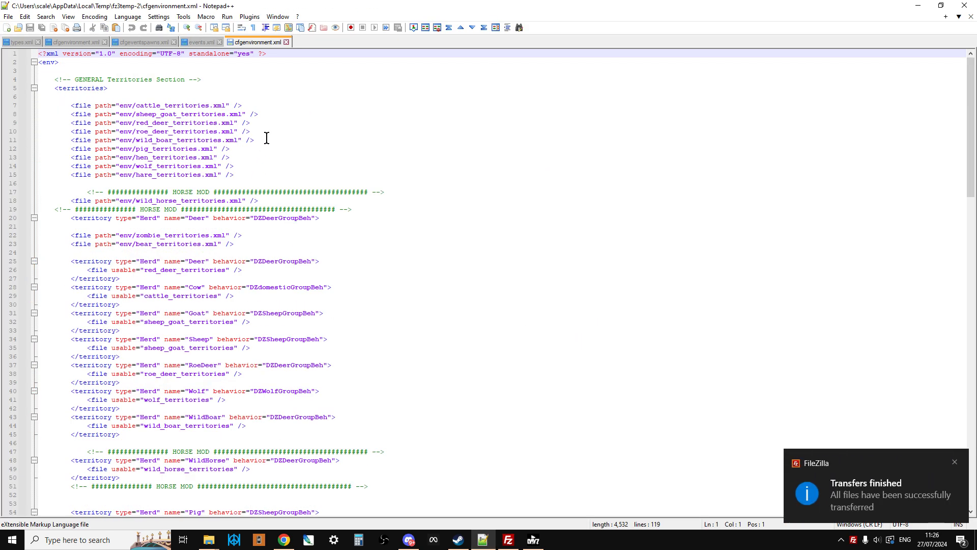
Step: Copy the HORSE MOD wild_horse_territories entry from the mod's cfgenvironment.xml
left_click(64, 42)
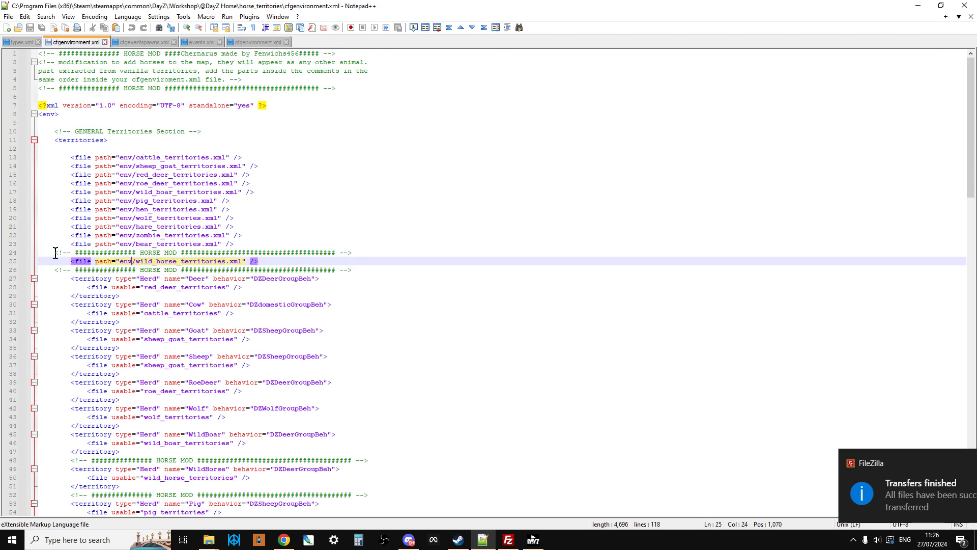
left_click_drag(54, 252, 404, 271)
right_click(159, 259)
left_click(202, 275)
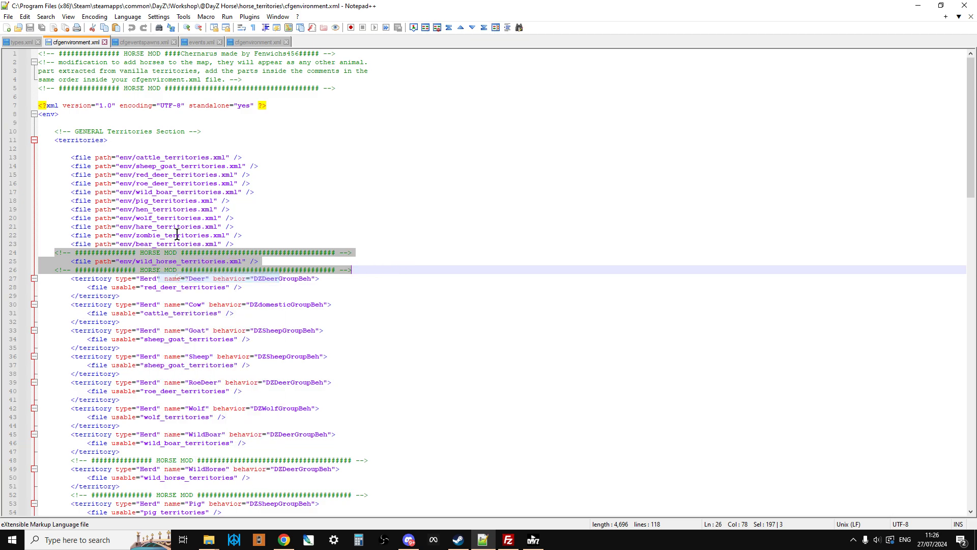
Step: Insert blank lines after the hare_territories line in the server copy of cfgenvironment.xml
left_click(251, 43)
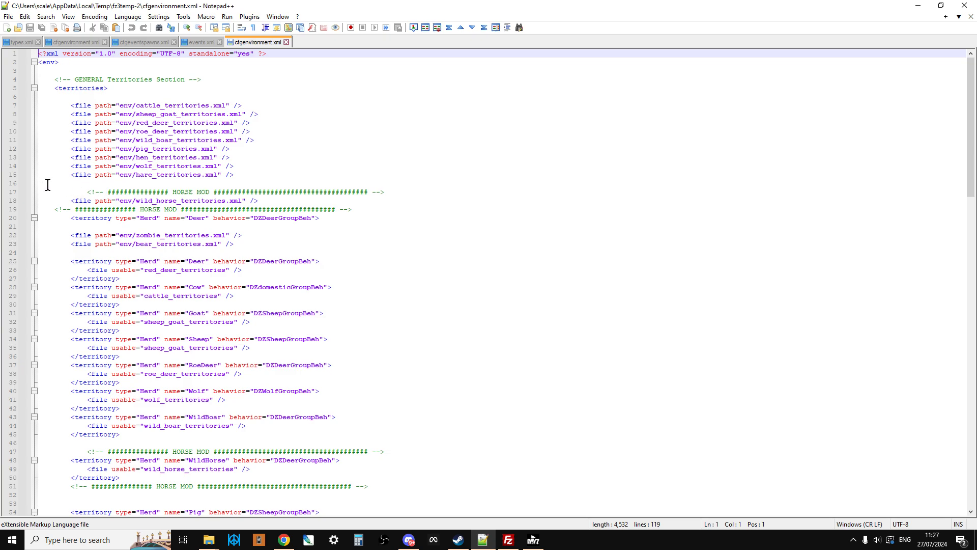
left_click(254, 176)
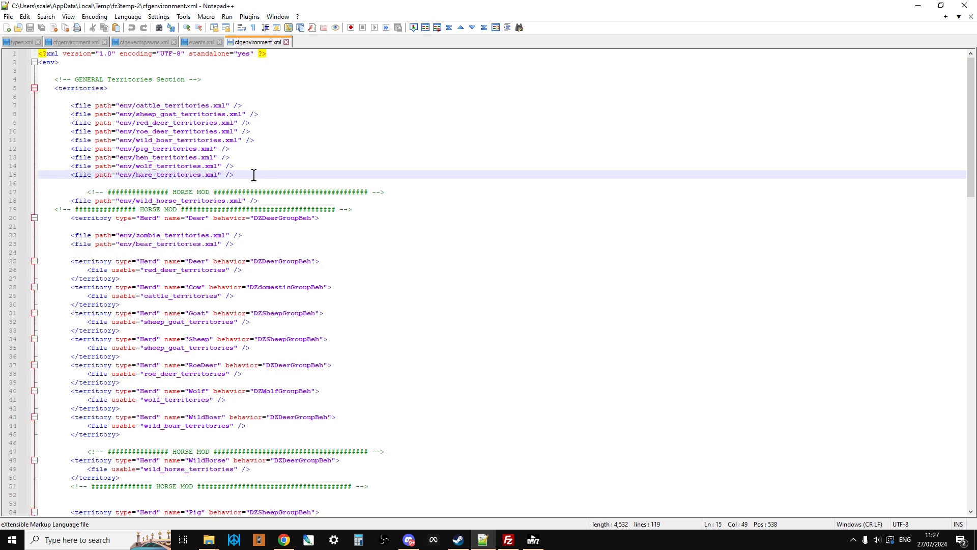
key("Return")
key("Return")
key("Return")
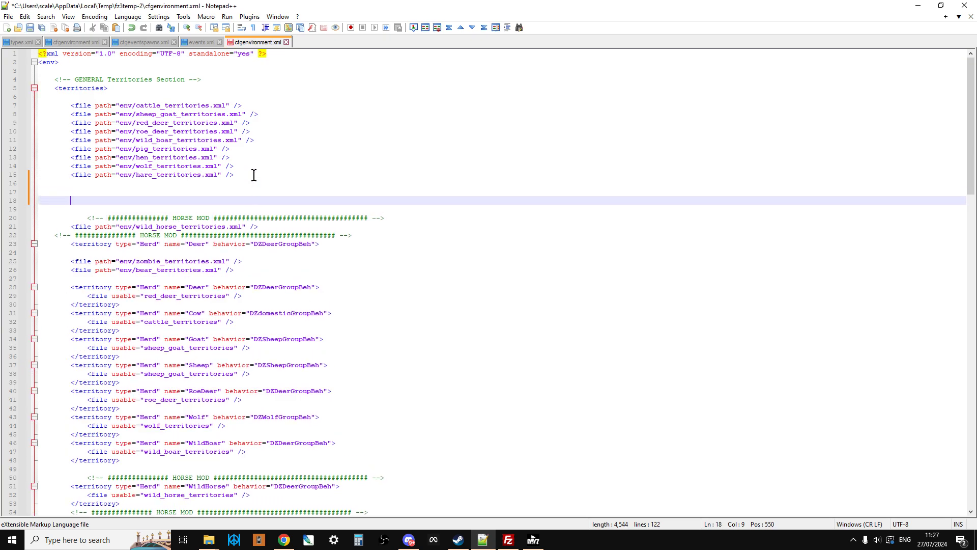
right_click(134, 202)
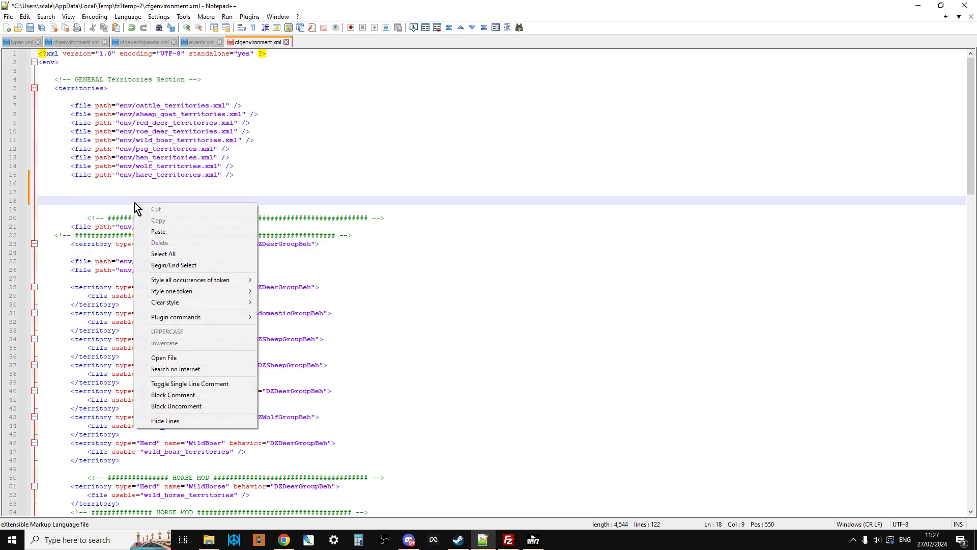
left_click(388, 251)
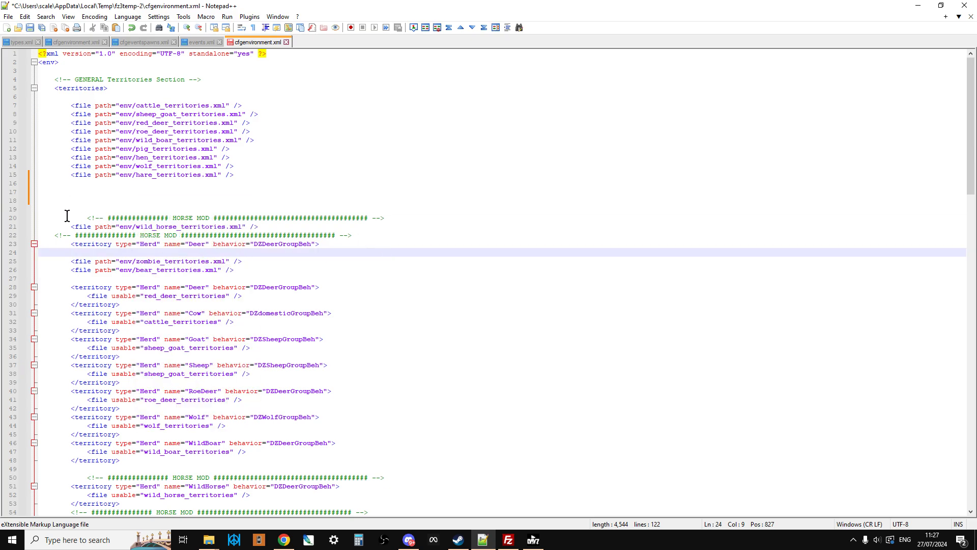
left_click_drag(70, 218, 373, 233)
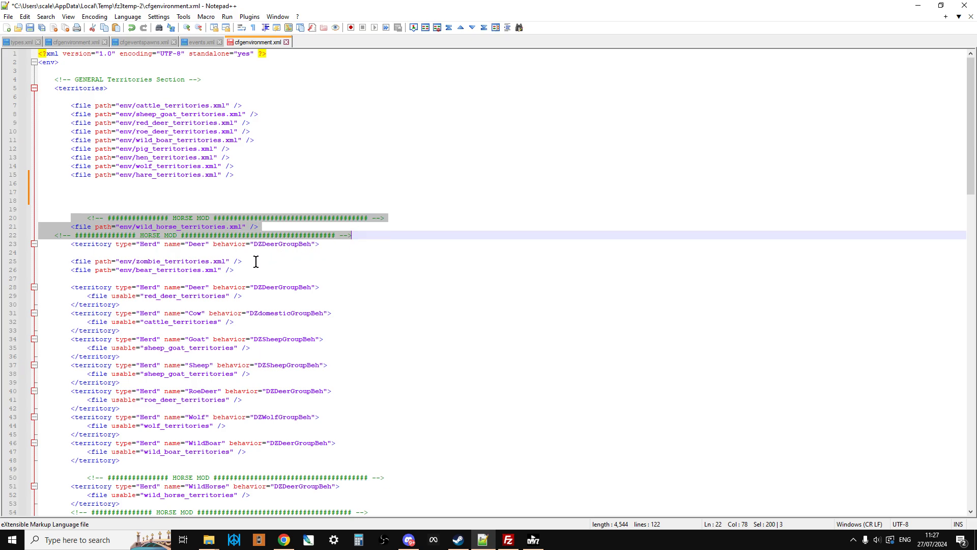
left_click(81, 42)
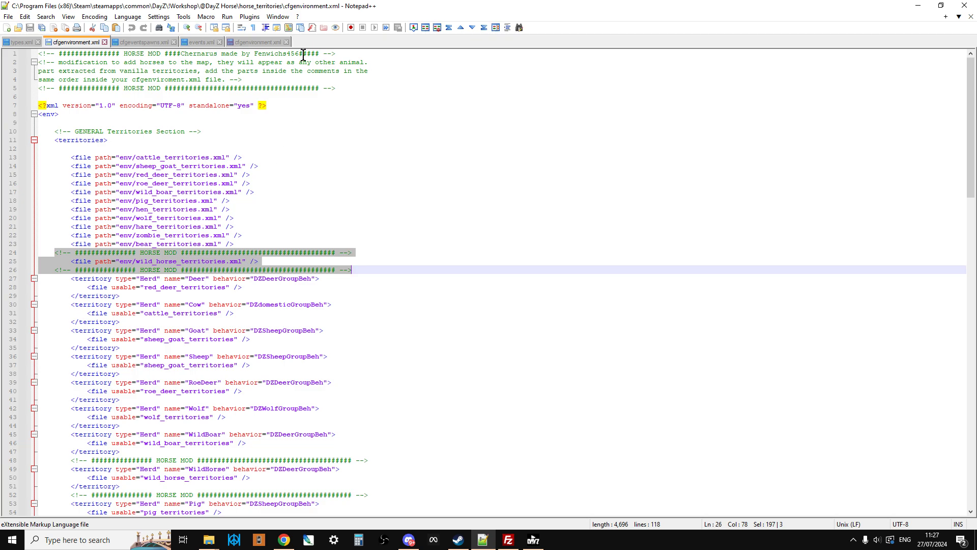
left_click(262, 43)
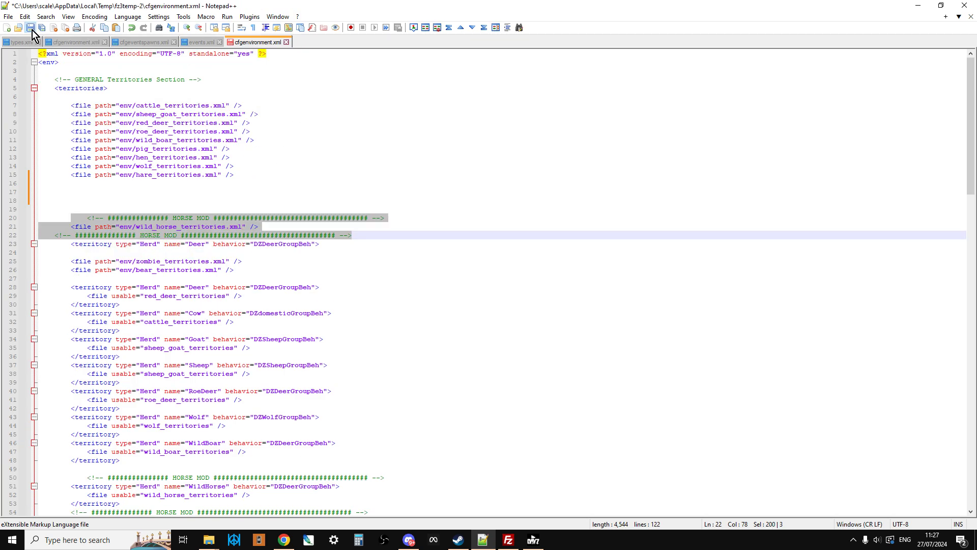
Step: Confirm FileZilla's prompt to upload the edited cfgenvironment.xml back to the server
left_click(508, 540)
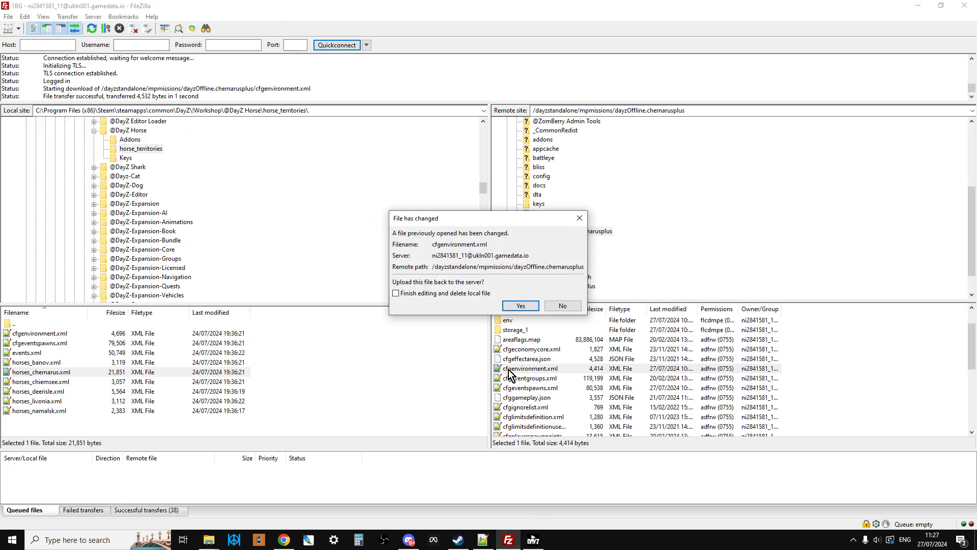
left_click(511, 308)
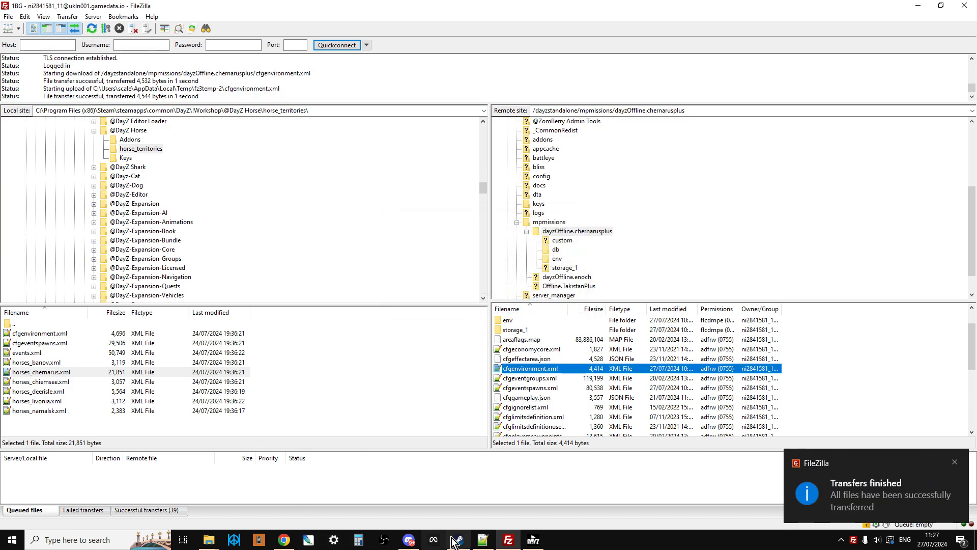
left_click(483, 539)
scroll(246, 222, "down", 2)
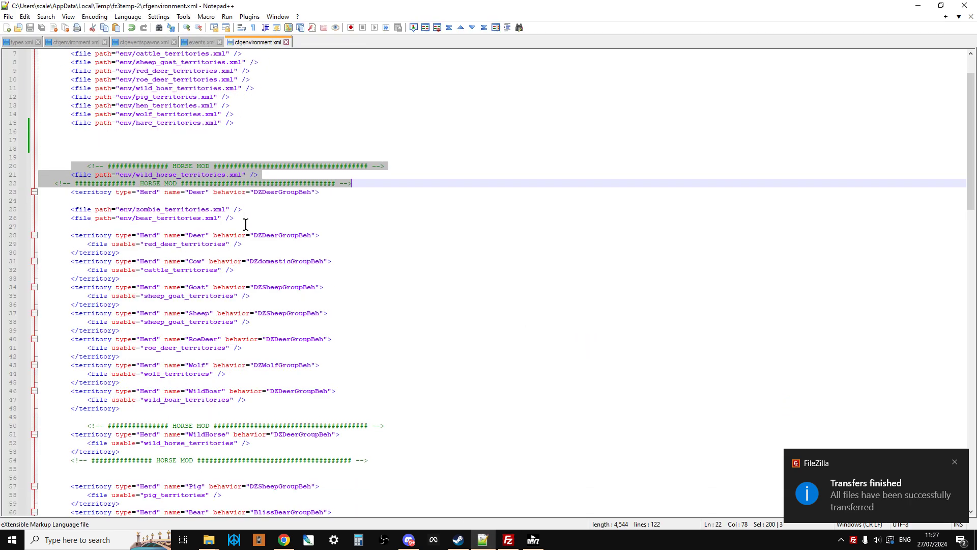
Step: Copy the WildHorse territory block from the mod's cfgenvironment.xml
left_click(79, 42)
scroll(155, 201, "down", 3)
scroll(155, 202, "down", 10)
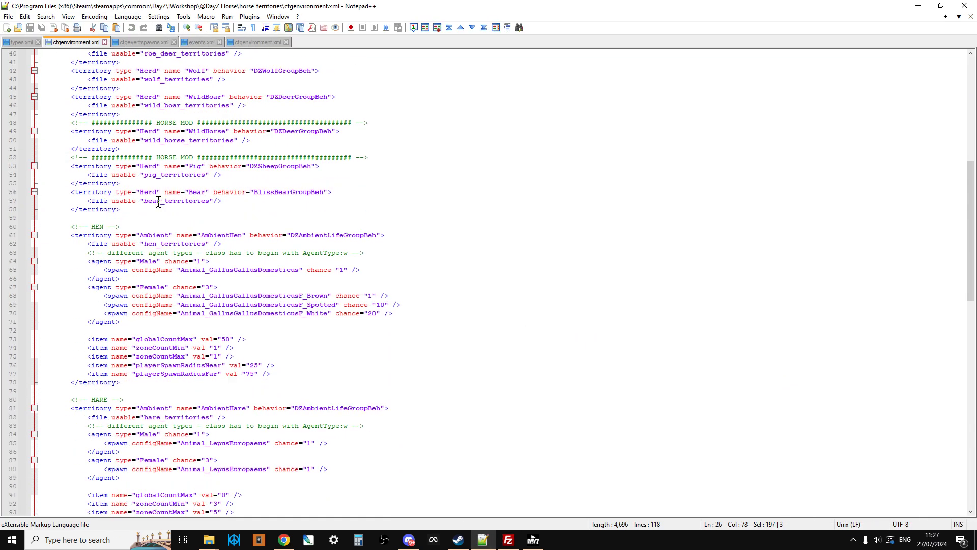
scroll(208, 222, "up", 1)
left_click(181, 179)
left_click_drag(69, 149, 407, 184)
right_click(273, 161)
left_click(313, 178)
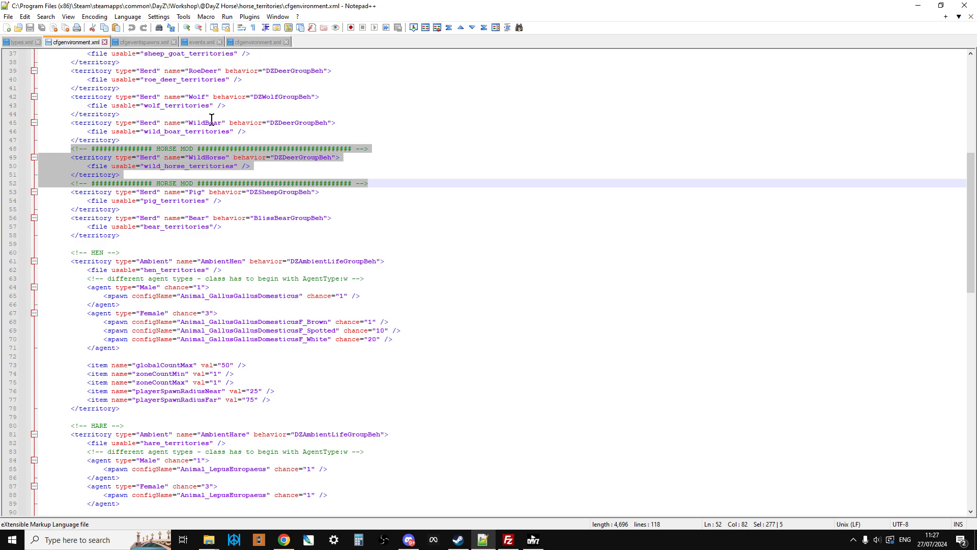
Step: Add blank lines after the WildBoar territory in the server copy and save it
left_click(254, 44)
scroll(262, 200, "up", 1)
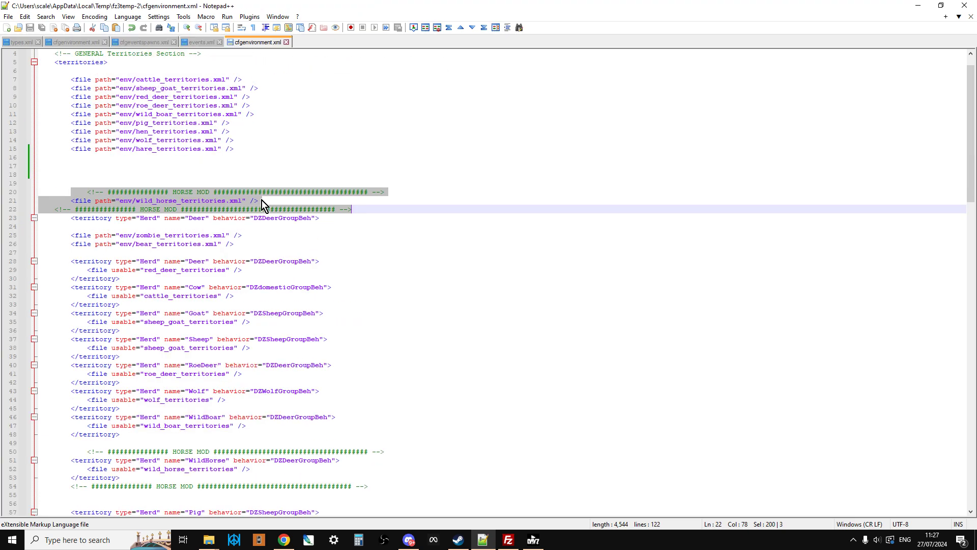
scroll(261, 200, "down", 2)
left_click(172, 384)
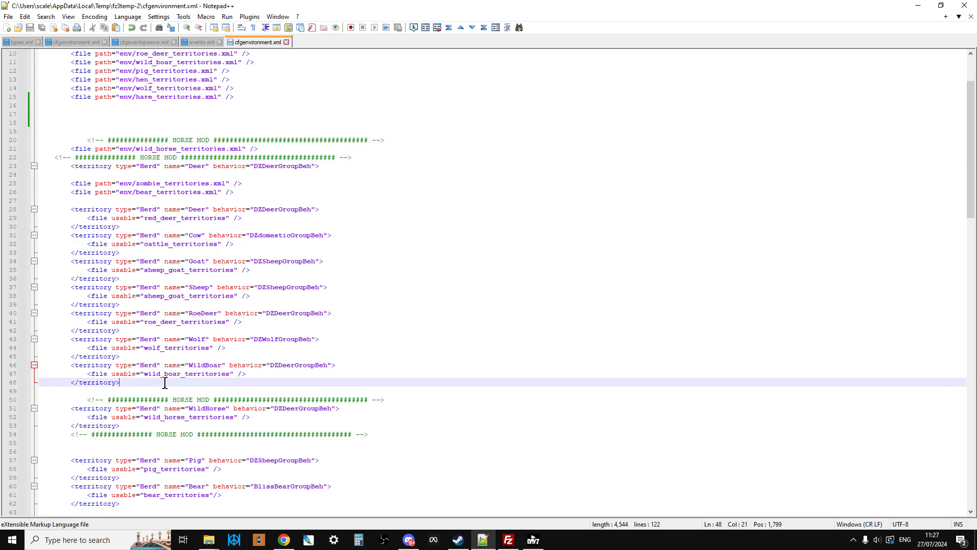
key("Return")
key("Return")
key("Return")
scroll(175, 411, "down", 1)
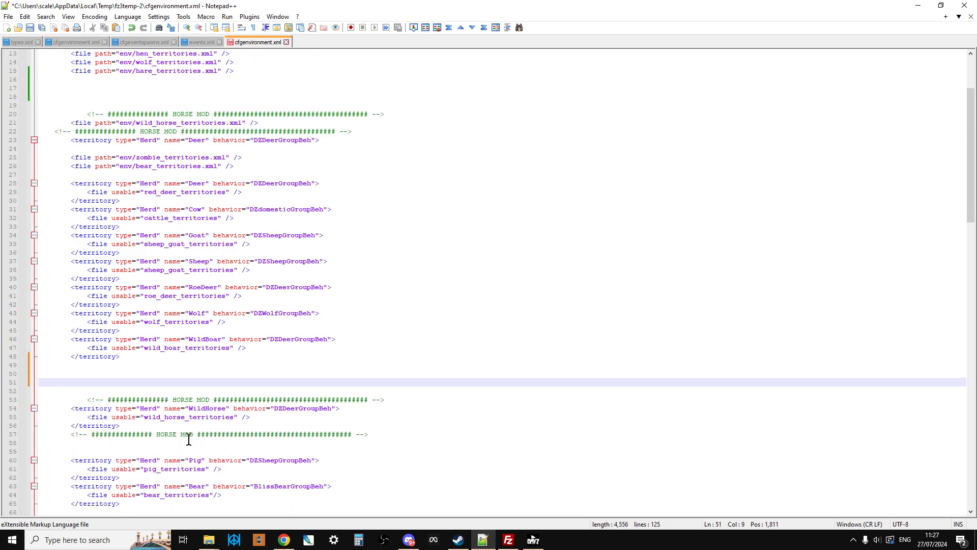
left_click_drag(377, 440, 69, 399)
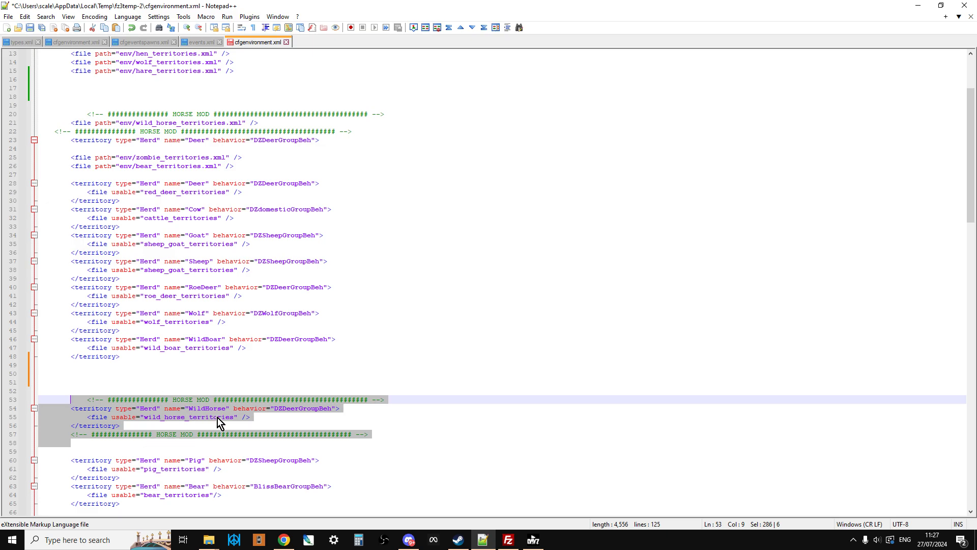
left_click(33, 29)
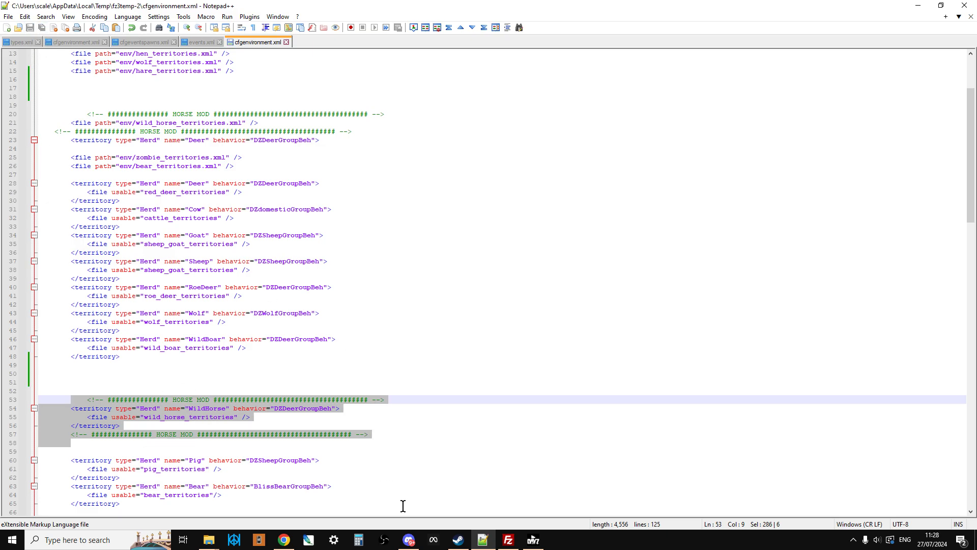
left_click(508, 540)
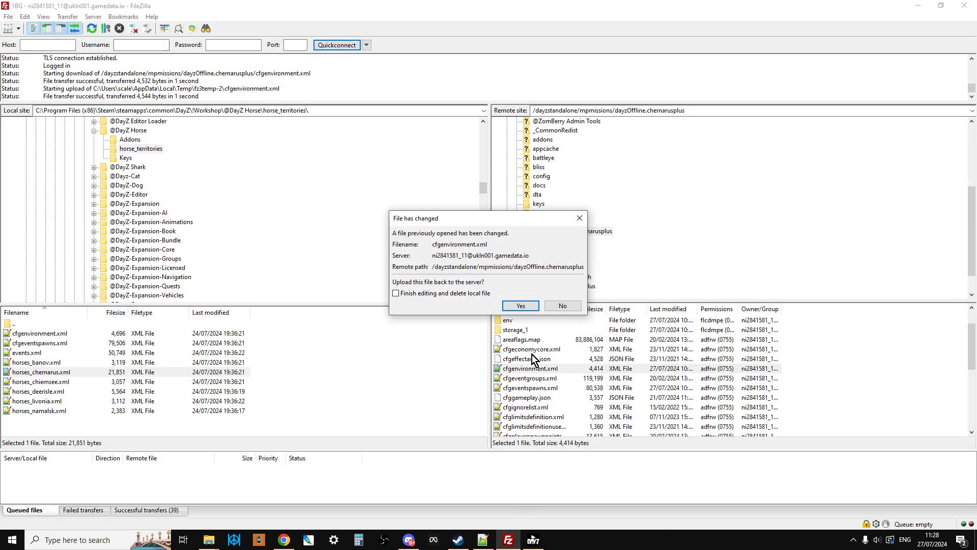
Step: Upload the edited cfgenvironment.xml and close its temporary copy in Notepad++
left_click(520, 306)
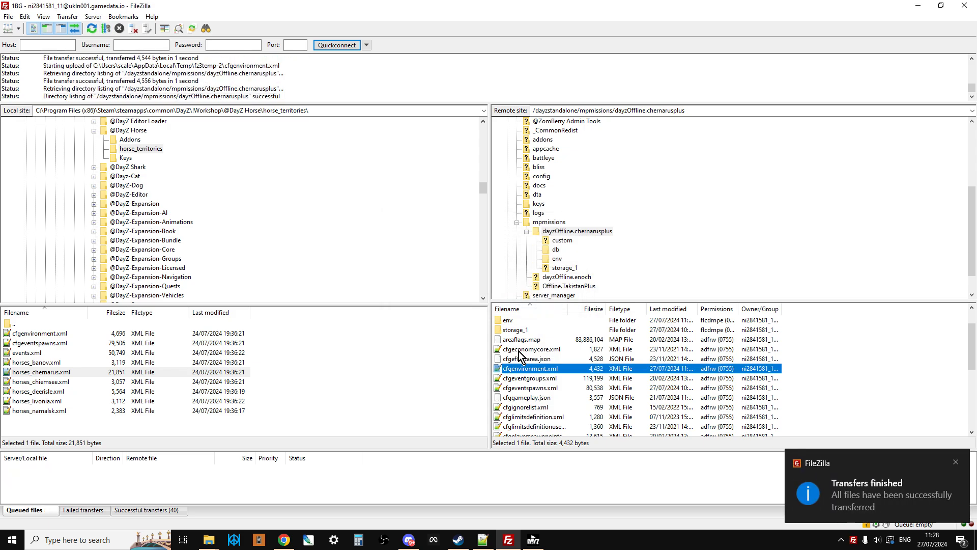
left_click(481, 537)
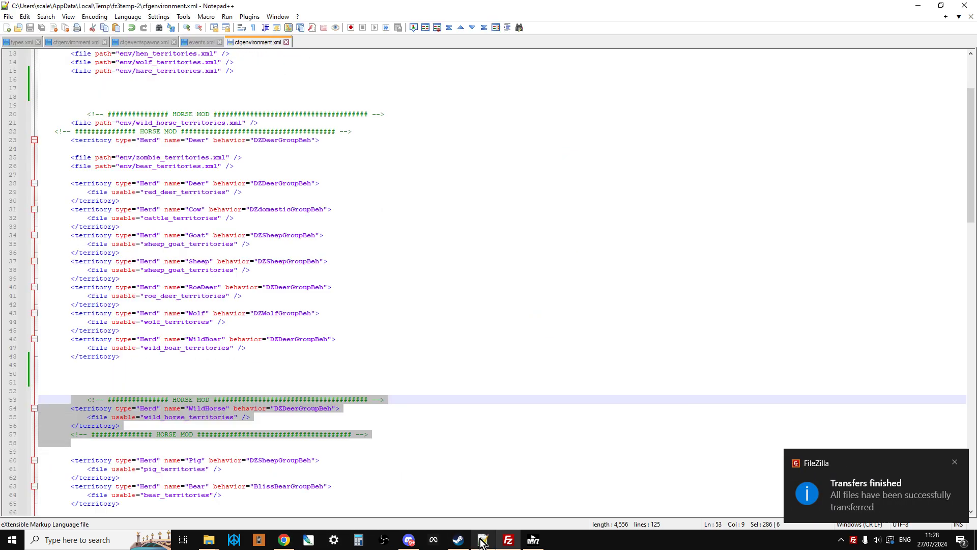
left_click(286, 42)
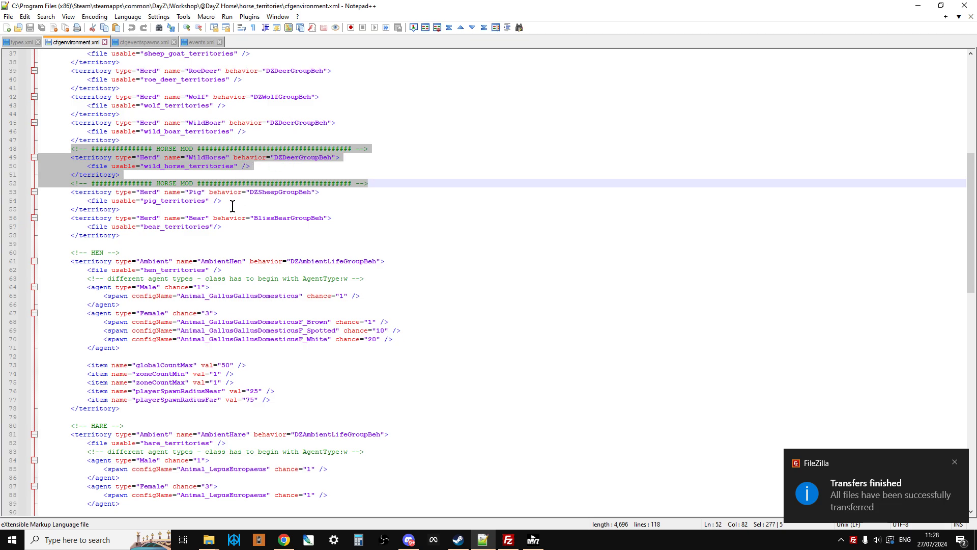
left_click(142, 43)
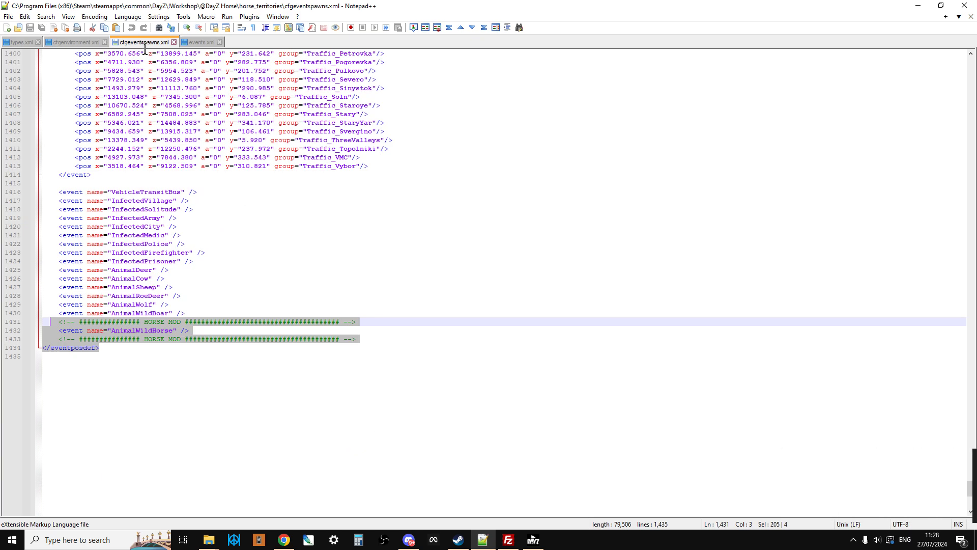
Step: Open a freshly downloaded copy of the server's cfgeventspawns.xml for editing
left_click(507, 540)
scroll(549, 373, "down", 1)
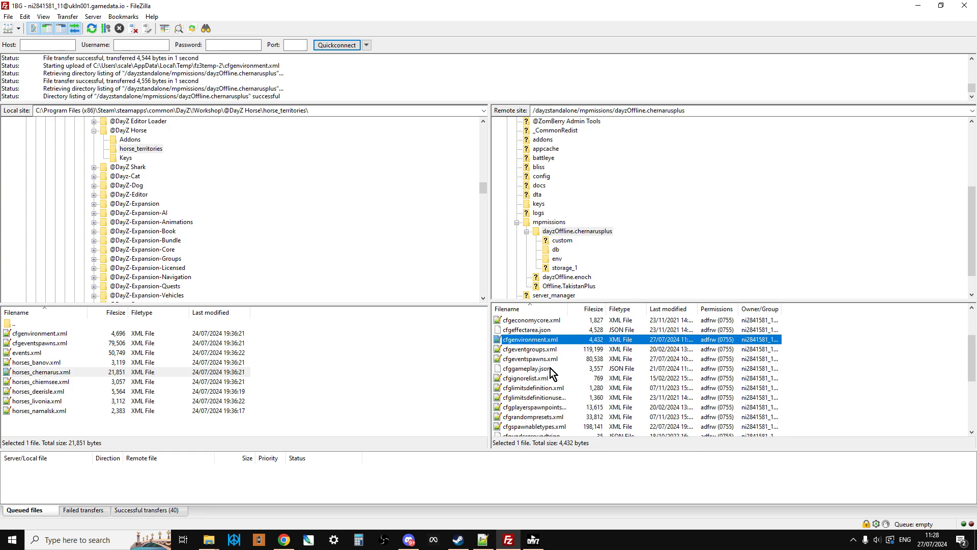
right_click(547, 362)
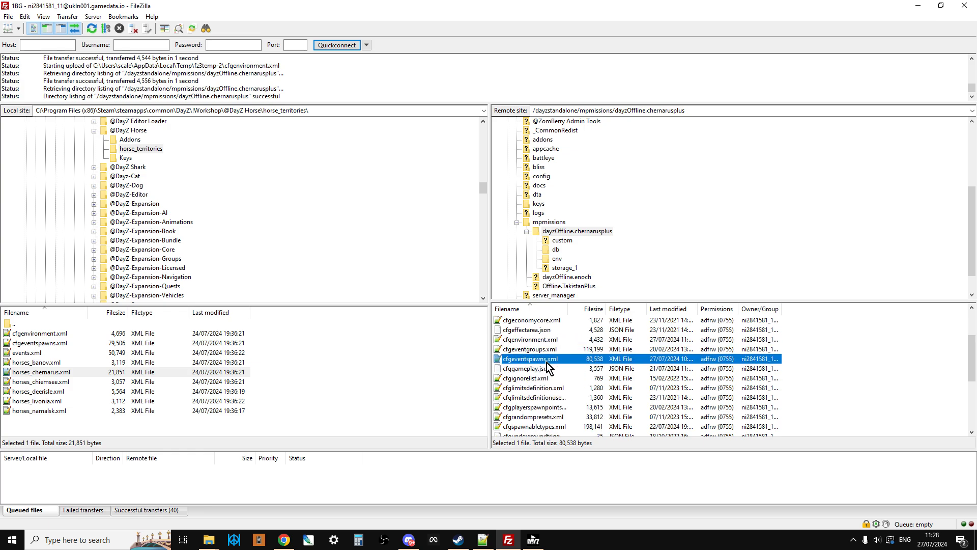
left_click(583, 390)
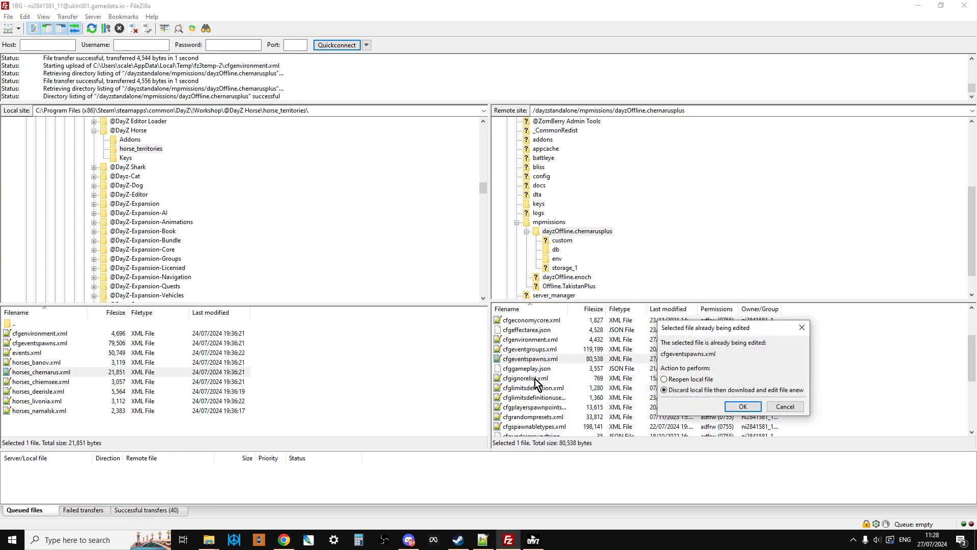
left_click(743, 408)
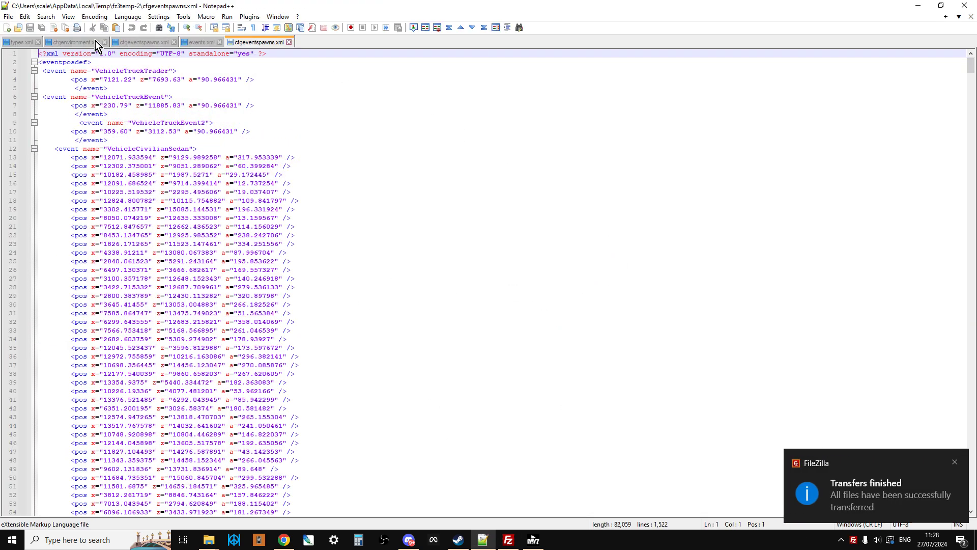
Step: Copy the HORSE MOD AnimalWildHorse event lines from the mod's cfgeventspawns.xml
left_click(133, 43)
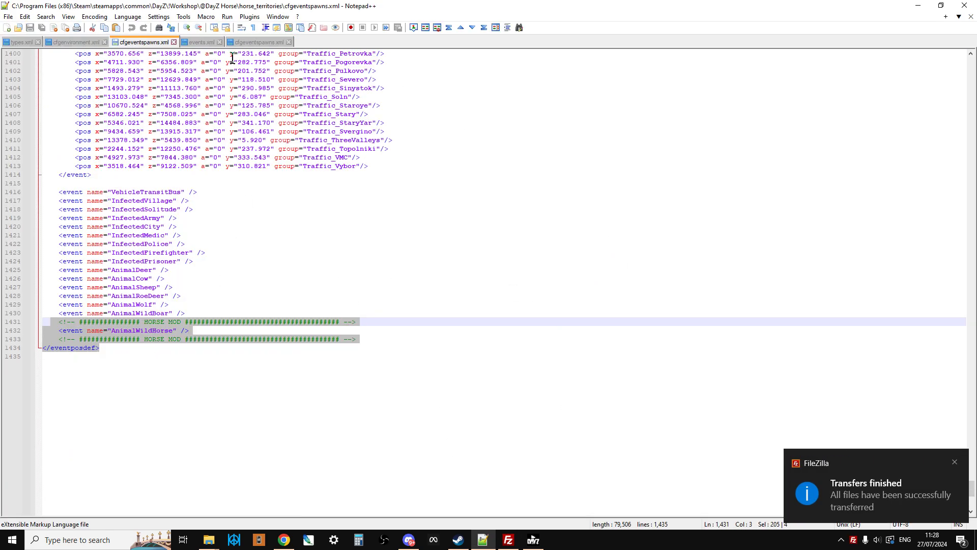
left_click(105, 339)
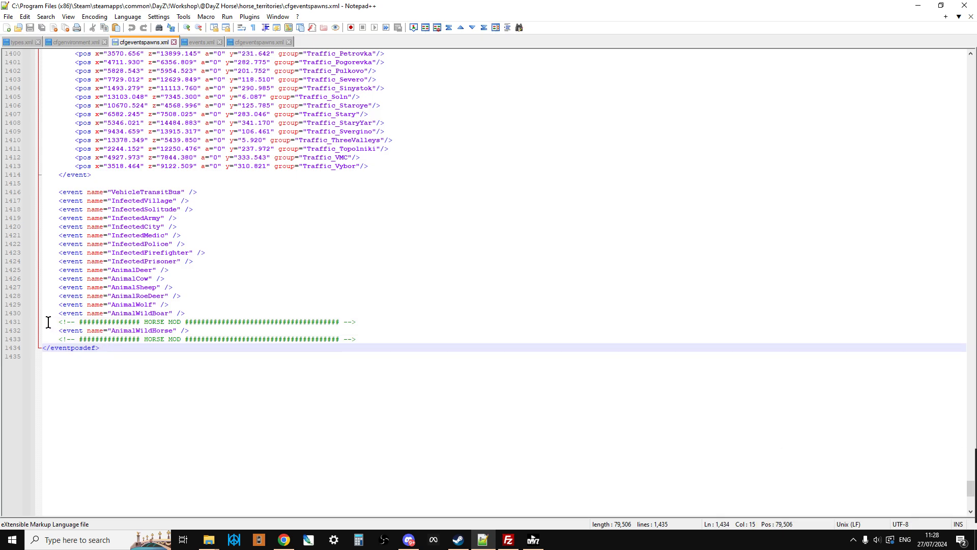
left_click_drag(51, 322, 409, 338)
right_click(321, 340)
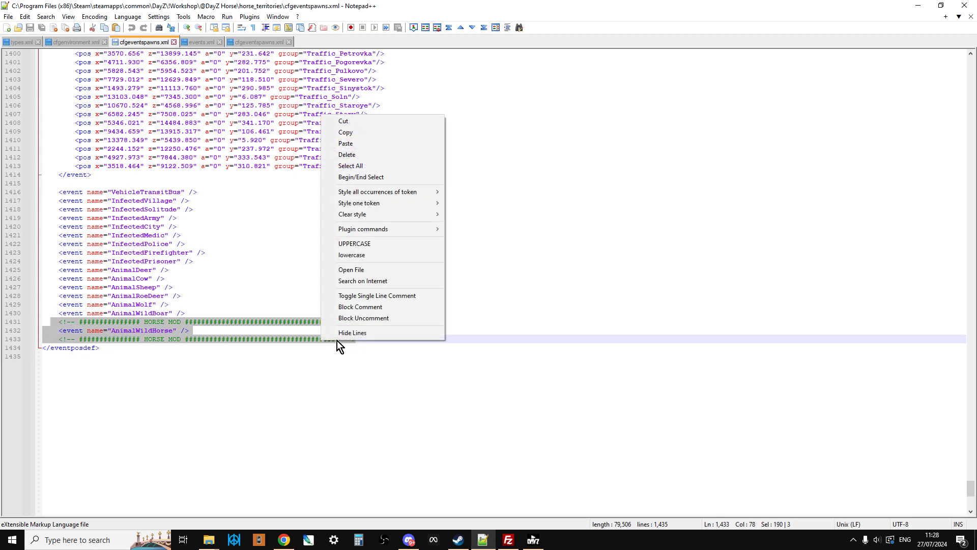
left_click(371, 133)
Step: Add blank lines after the AnimalWildBoar event in the server's cfgeventspawns.xml and save
left_click(243, 42)
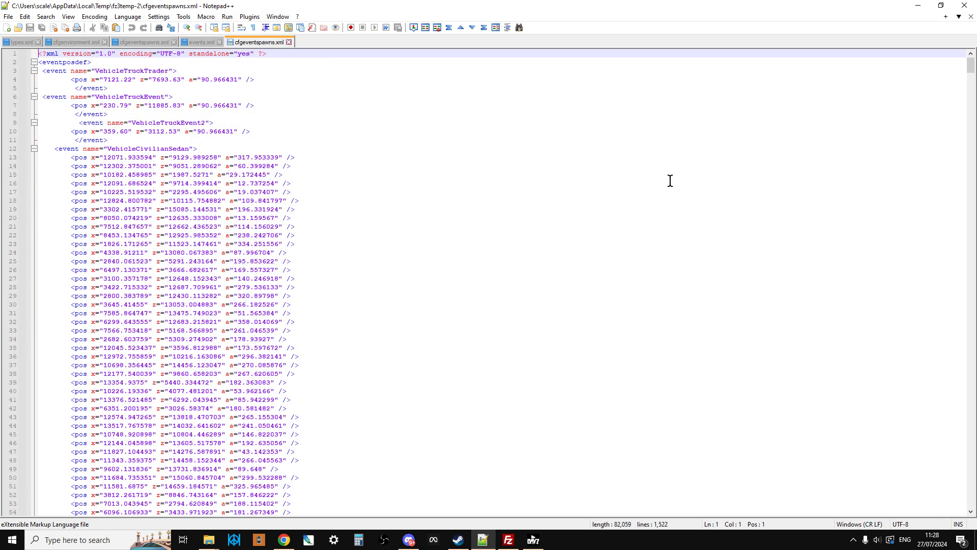
left_click_drag(971, 62, 972, 374)
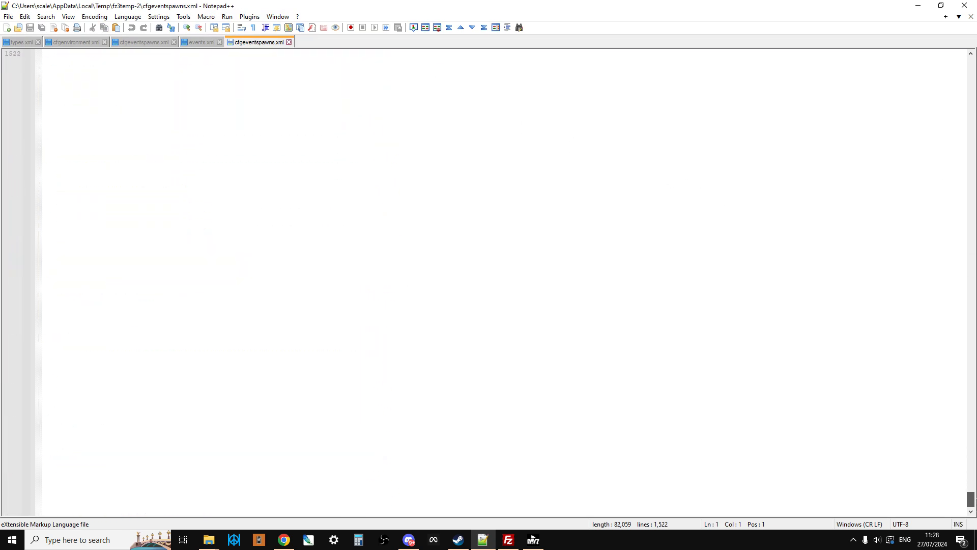
mouse_move(971, 499)
left_mouse_down()
mouse_move(972, 471)
mouse_move(972, 486)
left_mouse_up()
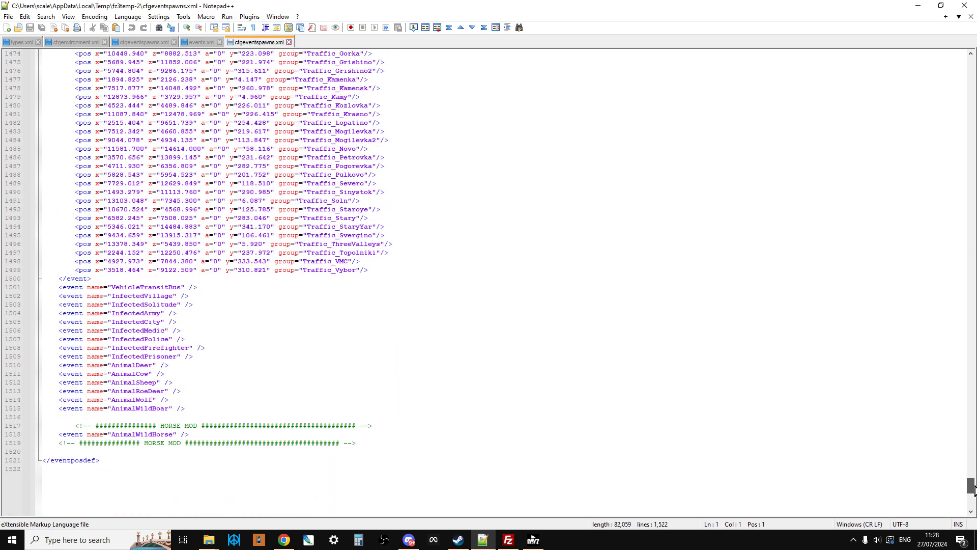
left_click(202, 410)
key("Return")
key("Return")
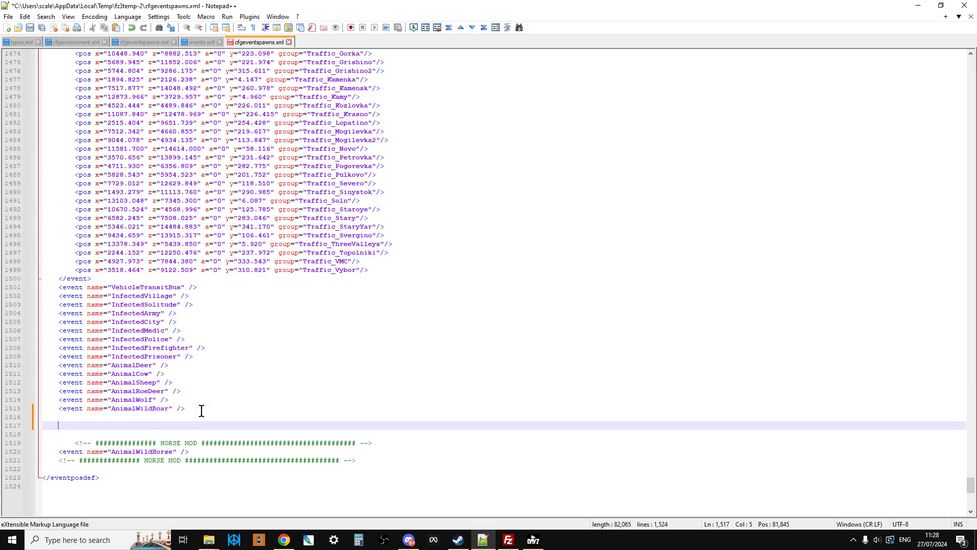
left_click_drag(389, 461, 43, 442)
left_click(325, 417)
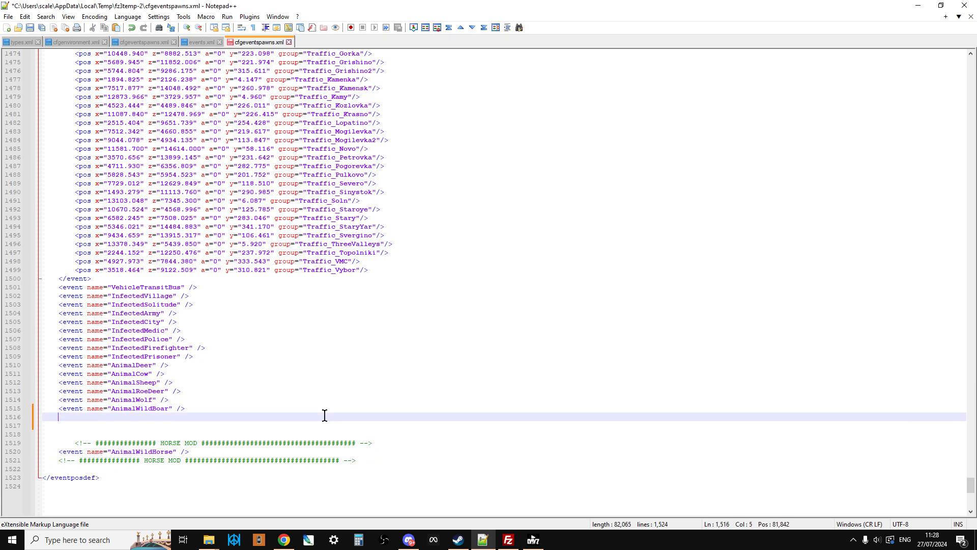
left_click(30, 30)
left_click(508, 539)
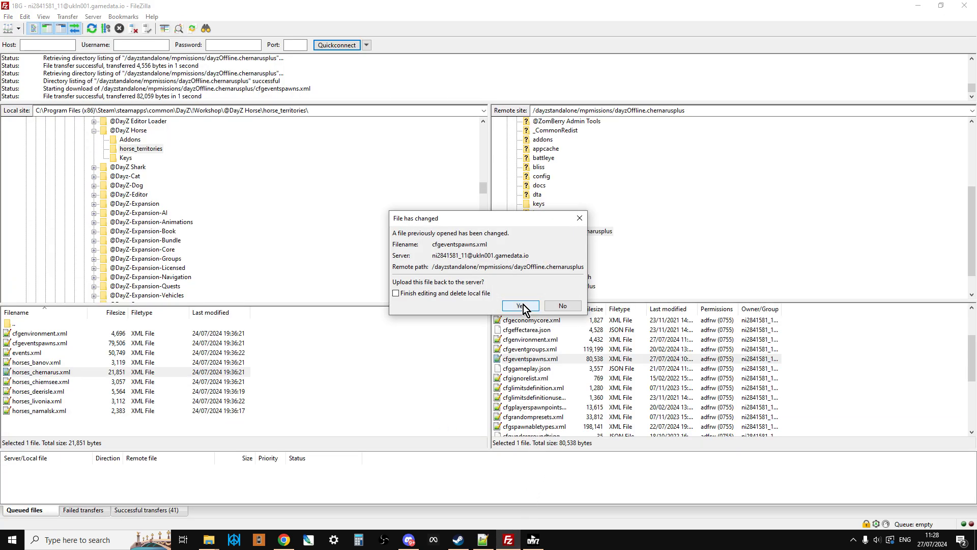
Step: Confirm the cfgeventspawns.xml upload, check the mod's events.xml in Notepad++, then return to FileZilla
left_click(520, 305)
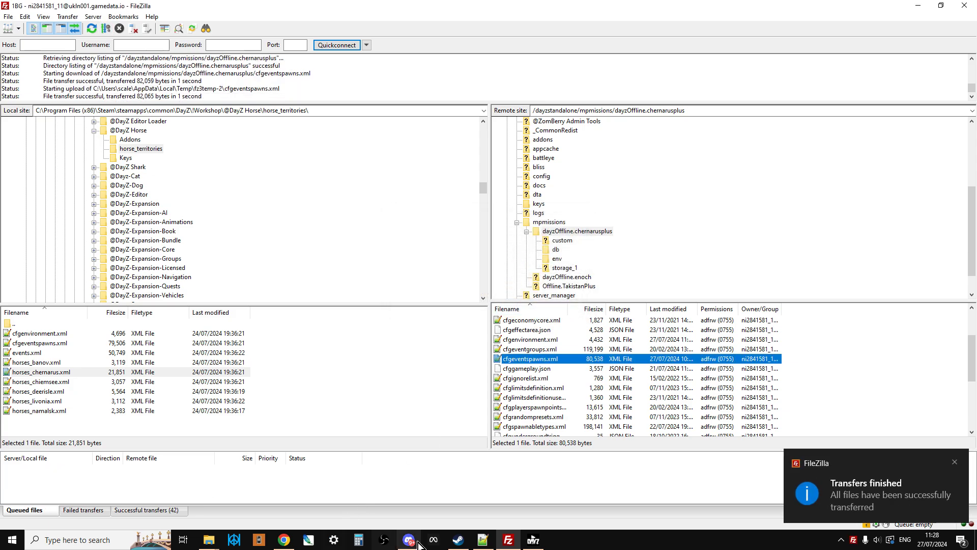
left_click(490, 543)
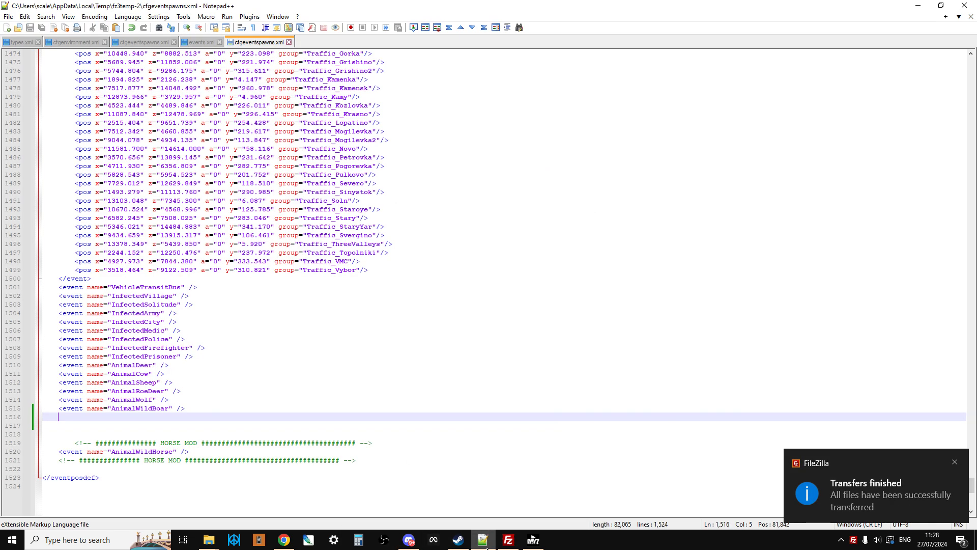
left_click(288, 44)
left_click(198, 42)
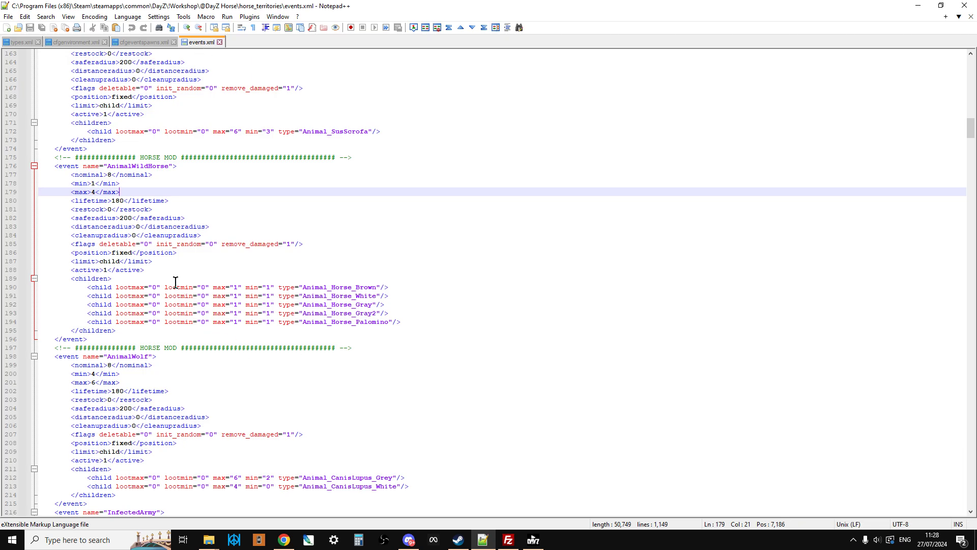
left_click(508, 541)
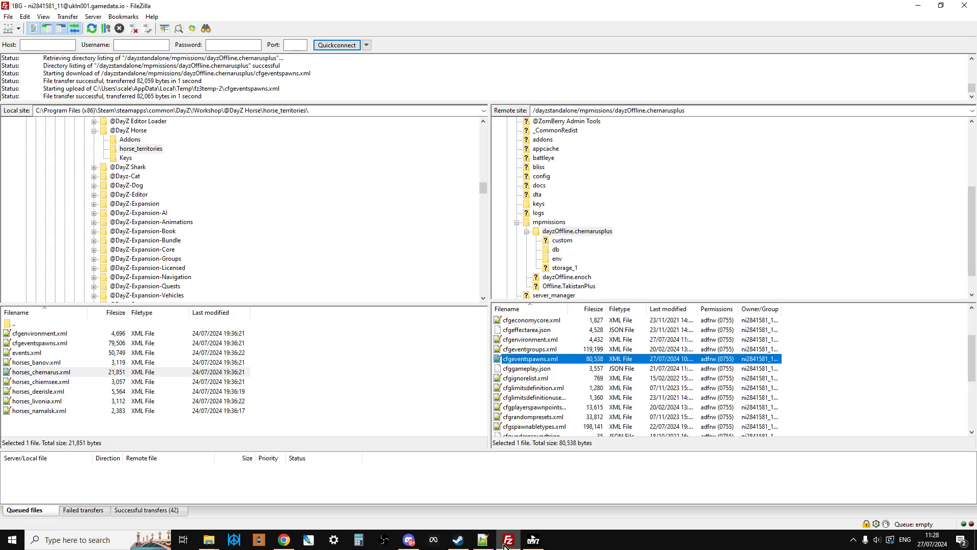
Step: Open the server's db/events.xml in Notepad++ via FileZilla's View/Edit
left_click(556, 250)
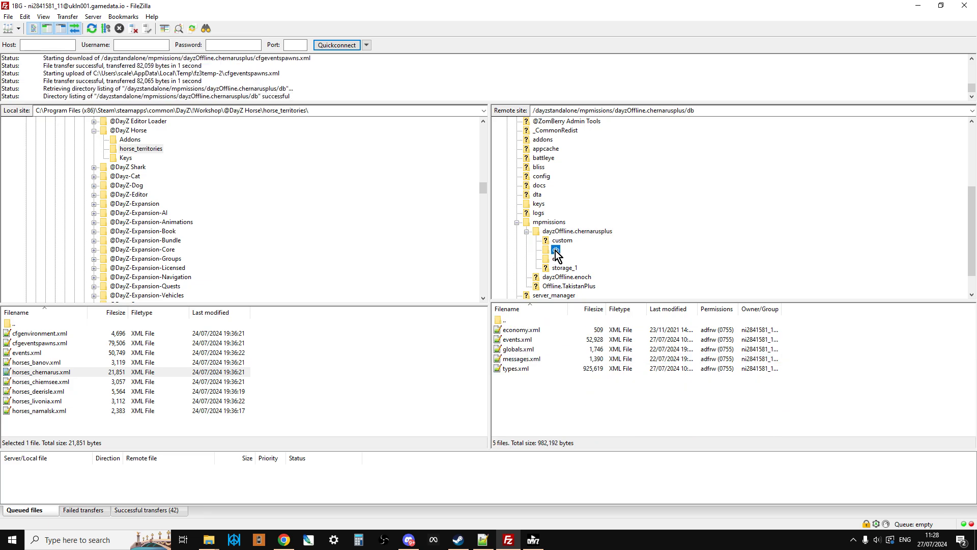
left_click(518, 340)
right_click(517, 341)
left_click(563, 366)
left_click(743, 406)
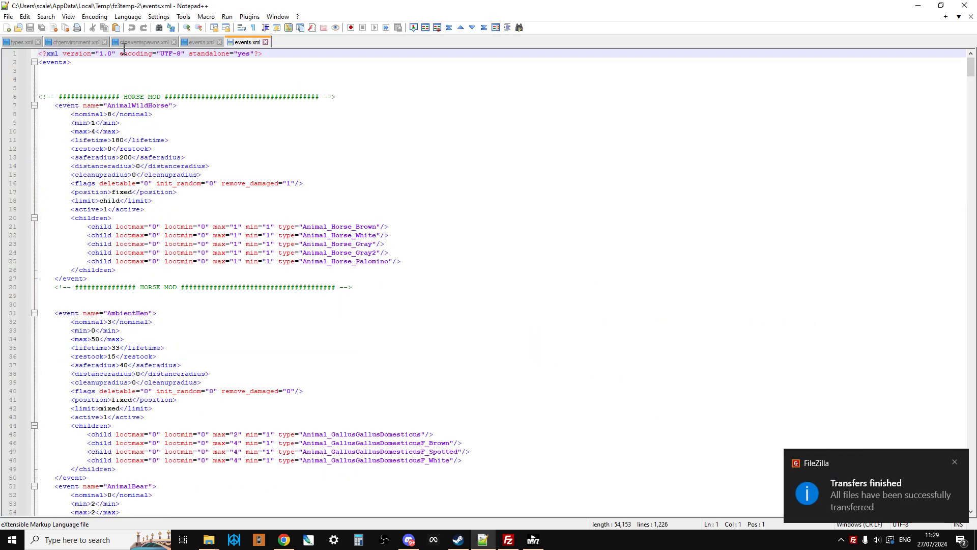
Step: Copy the AnimalWildHorse event block (lines 175–197) from the mod's events.xml
left_click(198, 42)
scroll(366, 211, "up", 10)
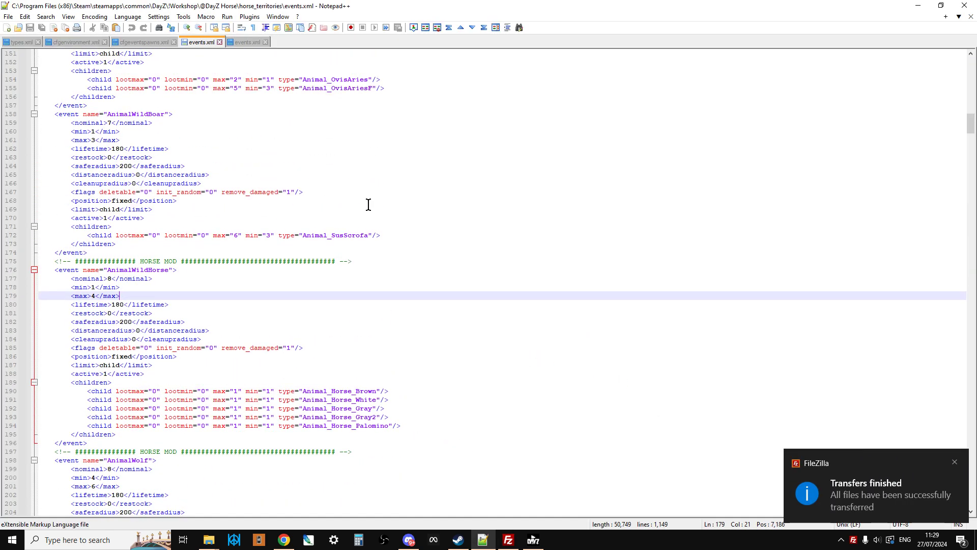
left_click_drag(964, 116, 969, 80)
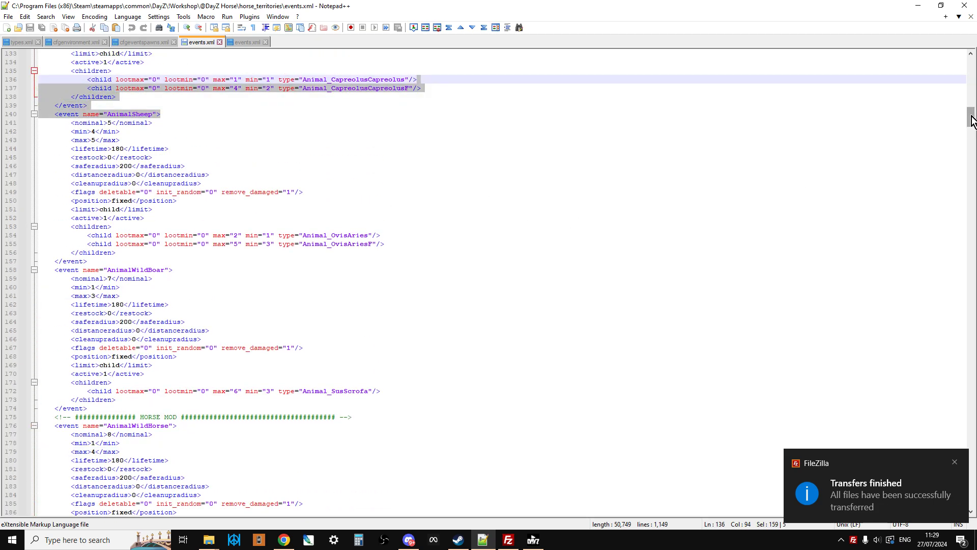
mouse_move(971, 118)
left_mouse_down()
mouse_move(972, 64)
mouse_move(972, 132)
left_mouse_up()
left_click(517, 279)
left_click_drag(41, 192, 543, 383)
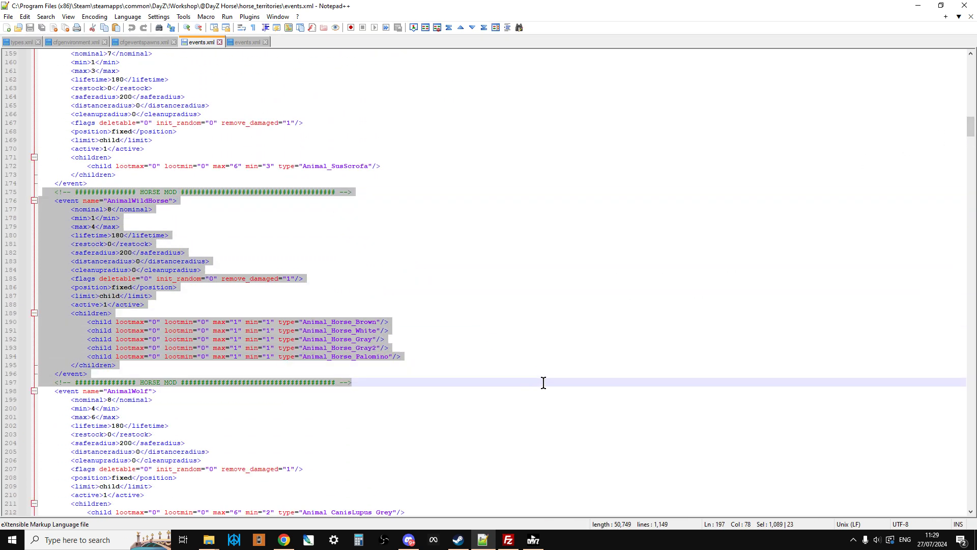
right_click(142, 268)
left_click(181, 290)
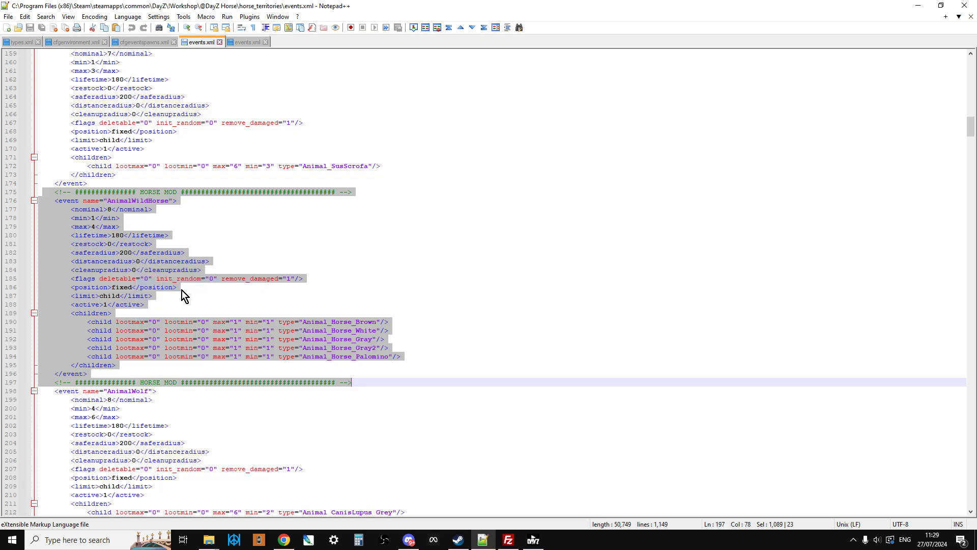
Step: Insert a blank line after the opening events tag in the server's events.xml and save it
left_click(261, 42)
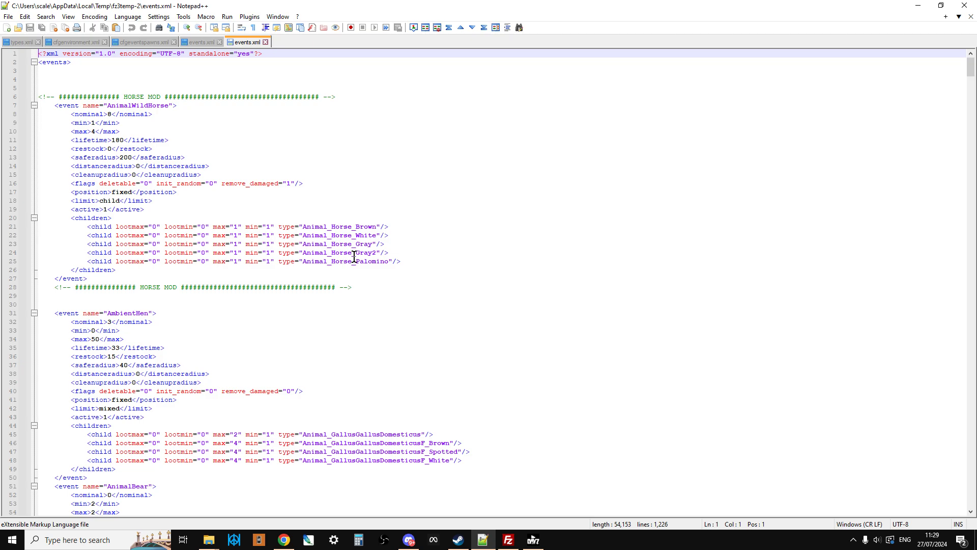
left_click(74, 61)
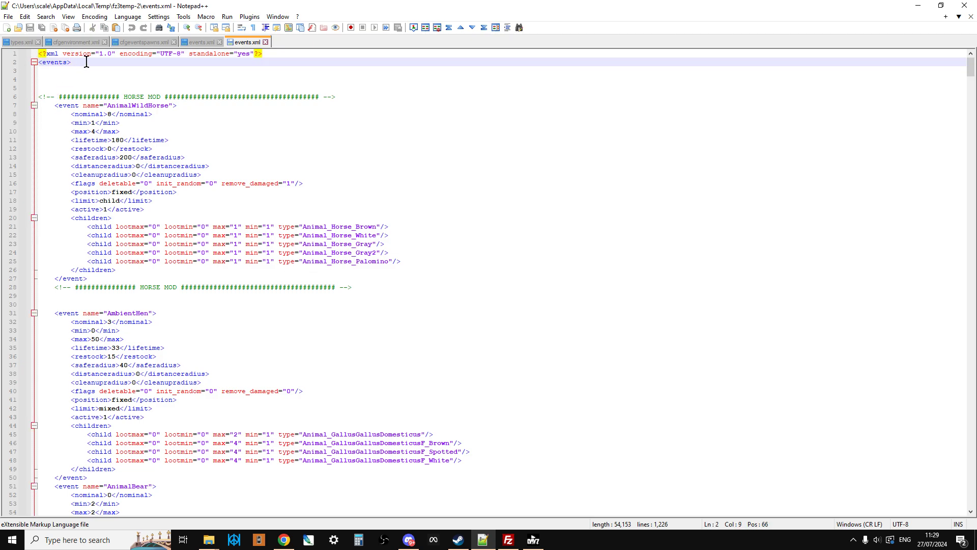
key("Return")
key("Return")
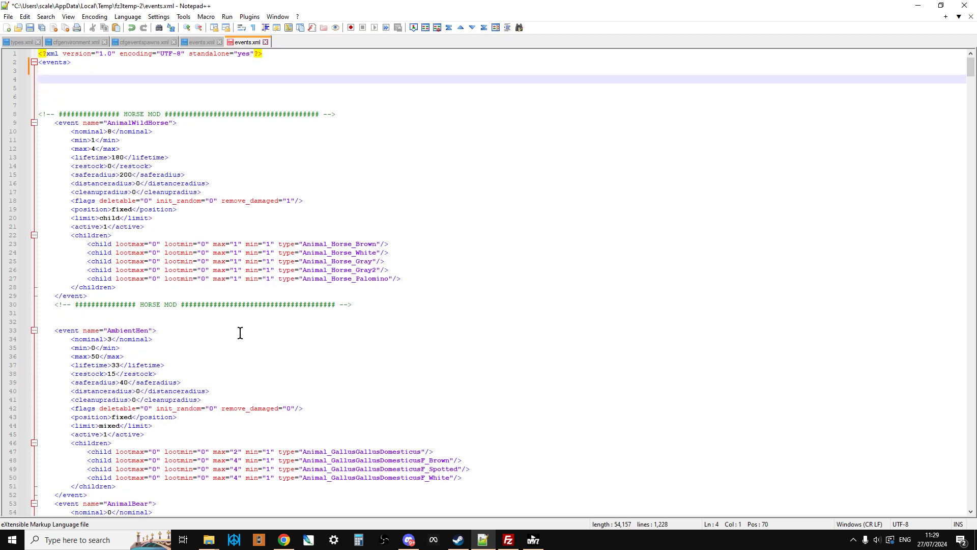
left_click(29, 28)
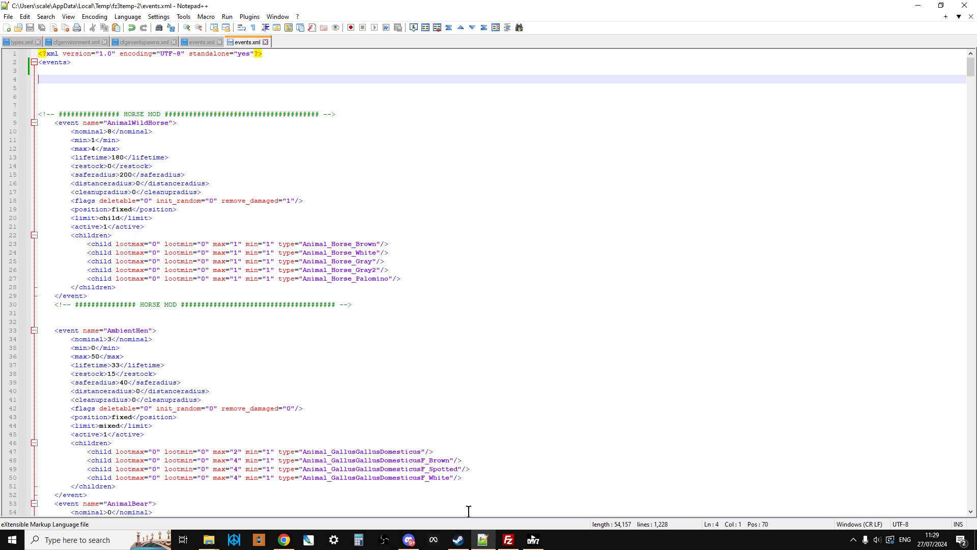
Step: Upload the edited events.xml to the server and close its temporary copy in Notepad++
left_click(508, 540)
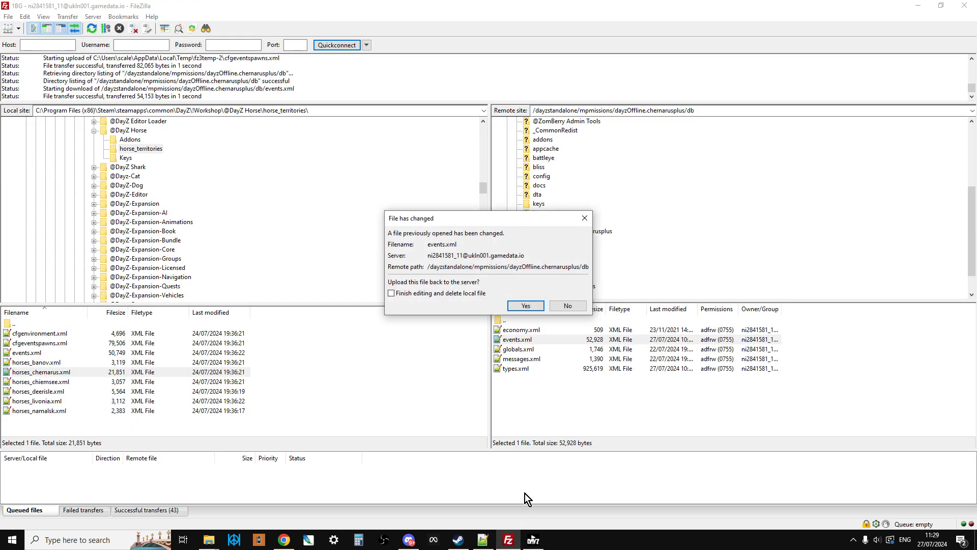
left_click(526, 306)
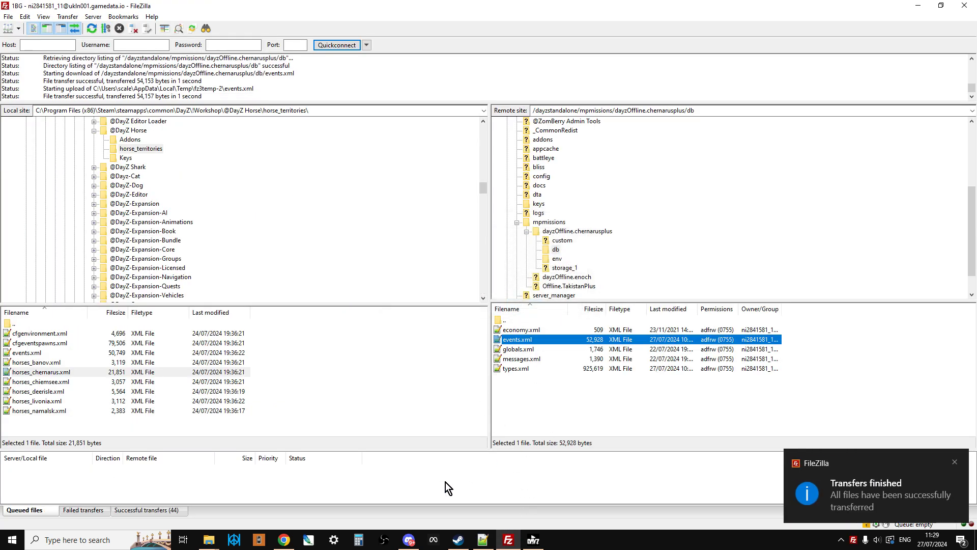
left_click(482, 540)
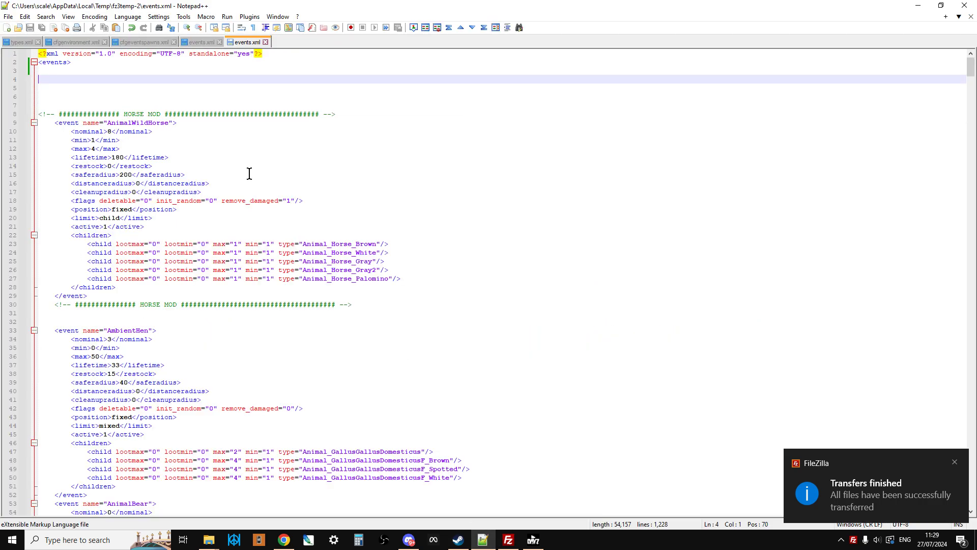
left_click(266, 44)
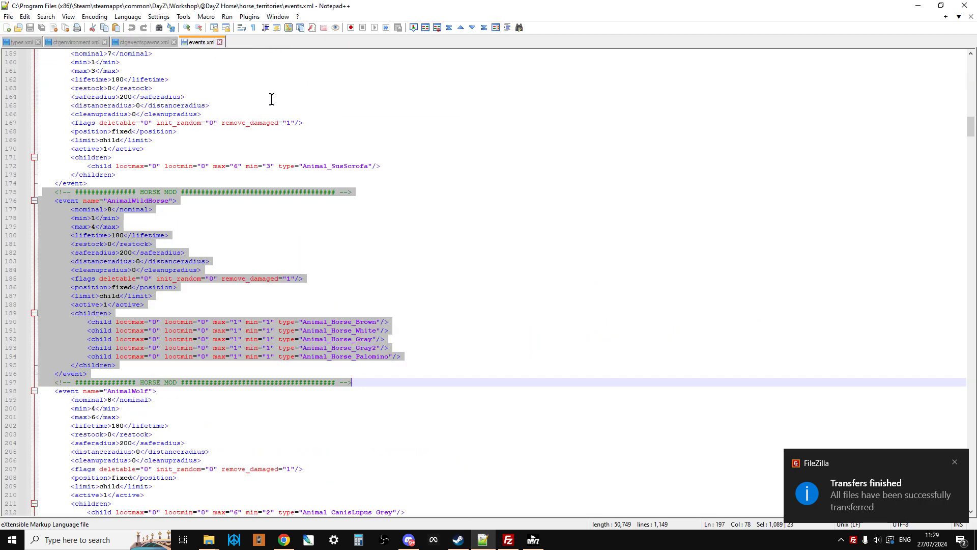
left_click(334, 243)
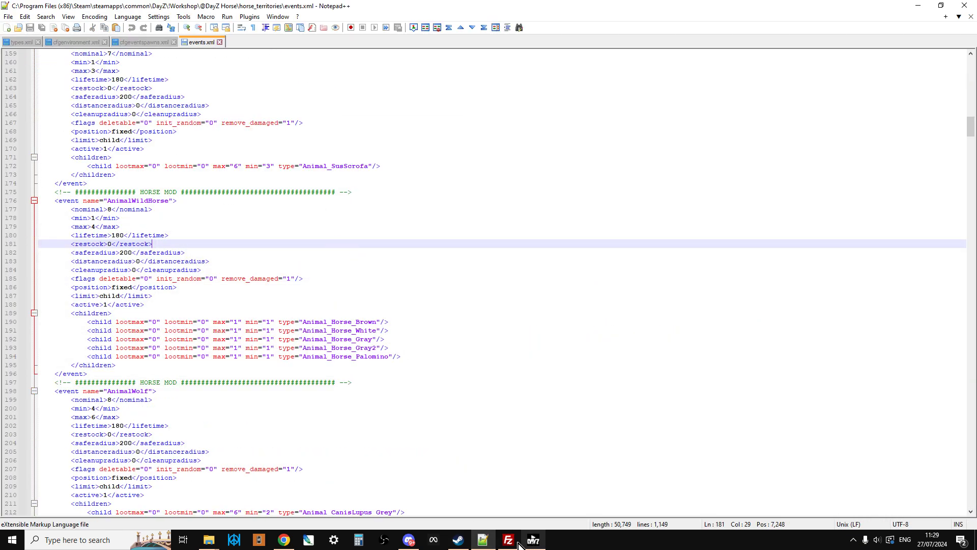
Step: Open the server's types.xml in Notepad++ via FileZilla's View/Edit
left_click(21, 42)
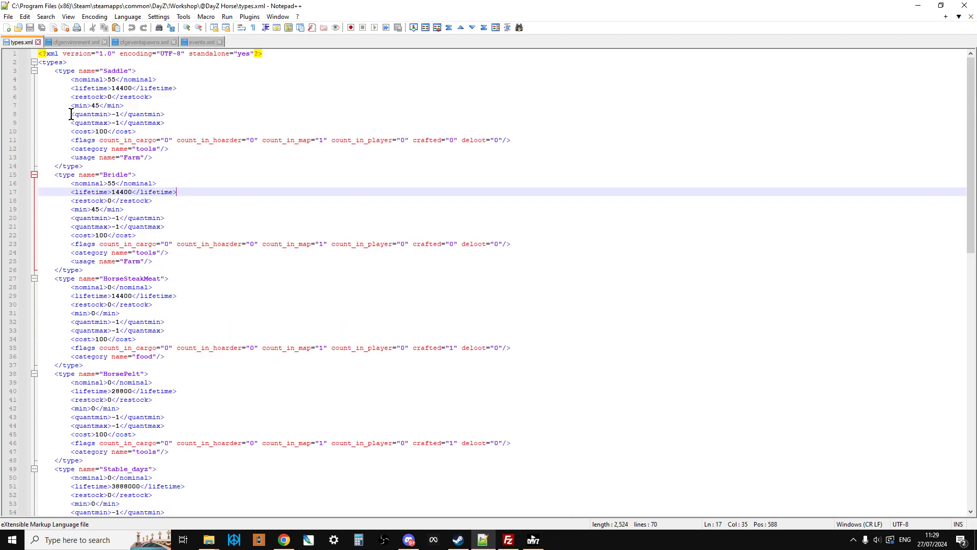
left_click(507, 546)
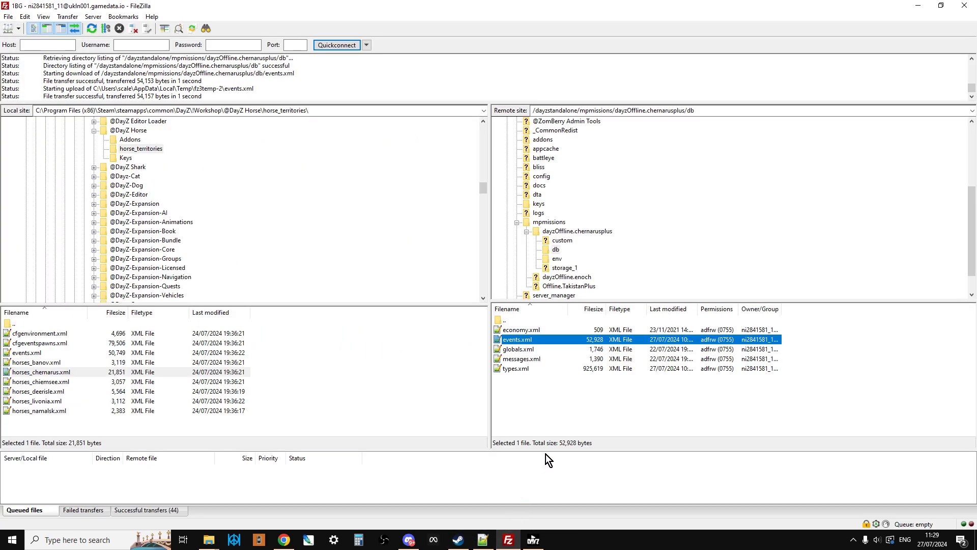
left_click(506, 371)
right_click(509, 370)
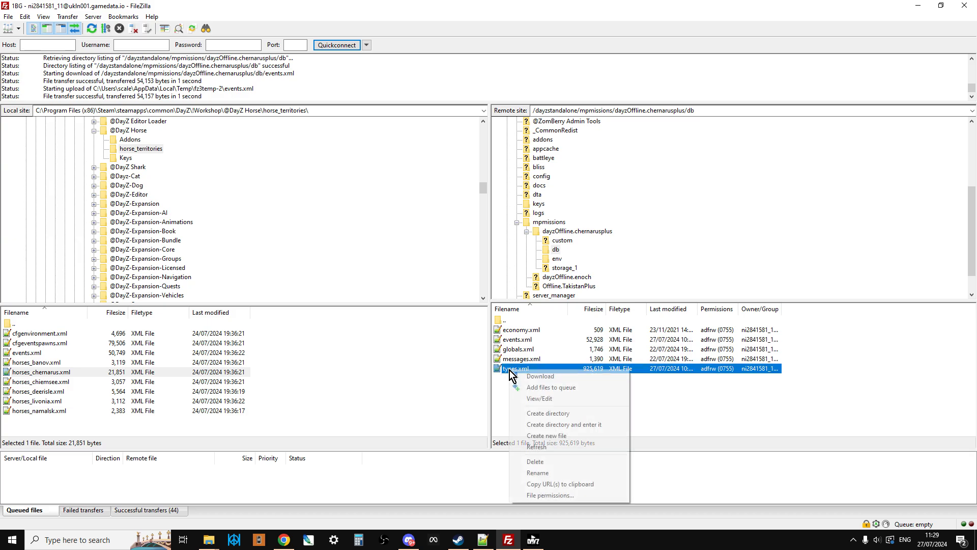
left_click(554, 400)
left_click(728, 411)
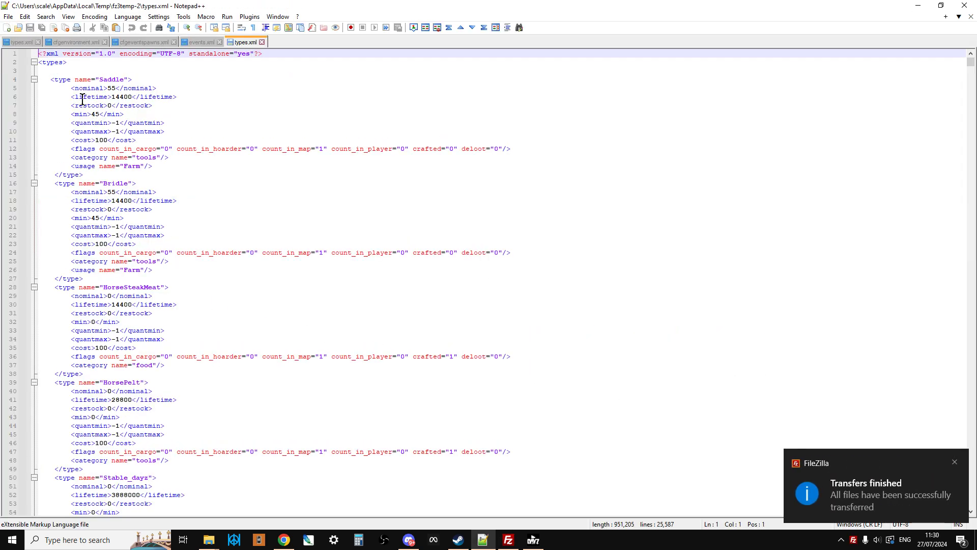
Step: Add blank lines after the <types> tag in the server's types.xml
left_click(83, 61)
key("Delete")
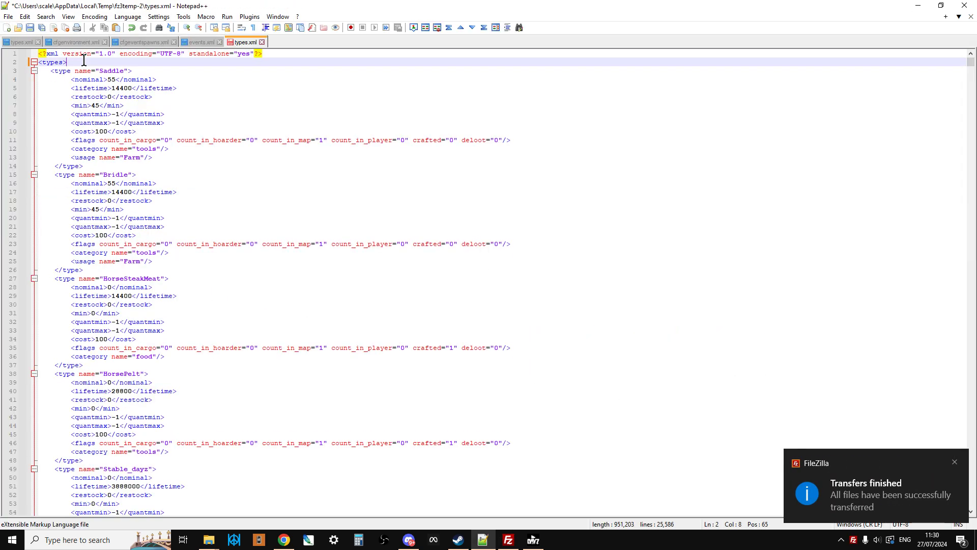
key("Return")
key("Return")
key("Return")
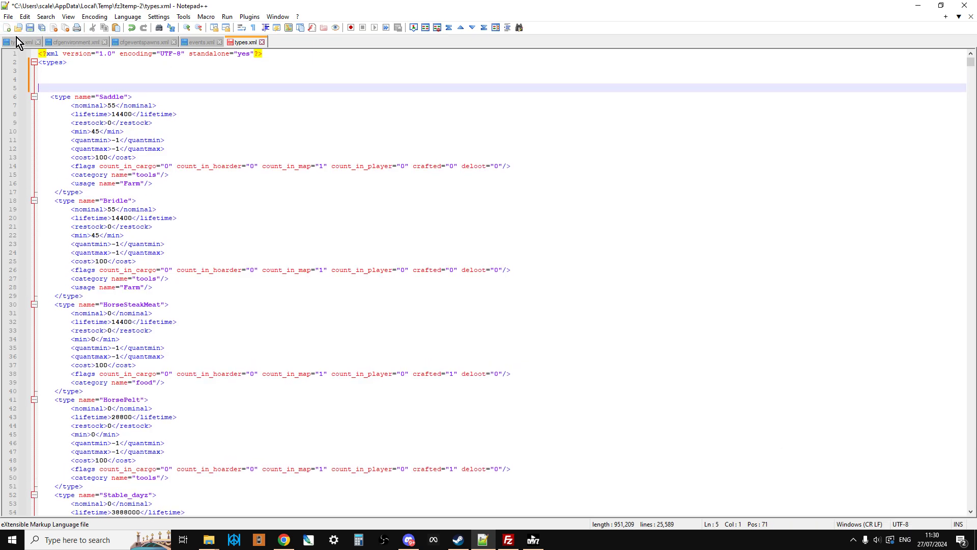
Step: Copy the horse item entries (lines 3–69) from the mod's own types.xml
left_click(18, 42)
left_click(52, 70)
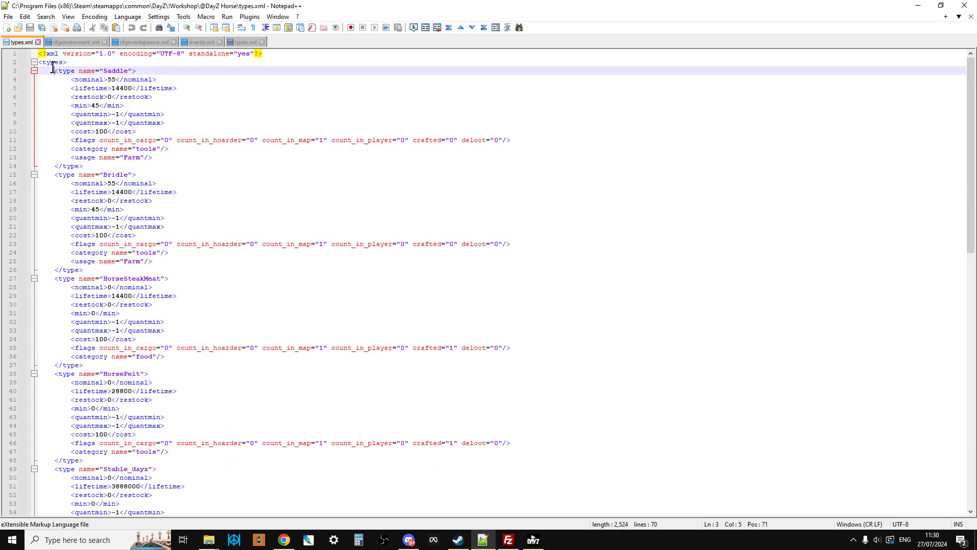
left_click(71, 62)
left_click_drag(39, 63, 316, 493)
left_click(55, 70)
right_click(89, 340)
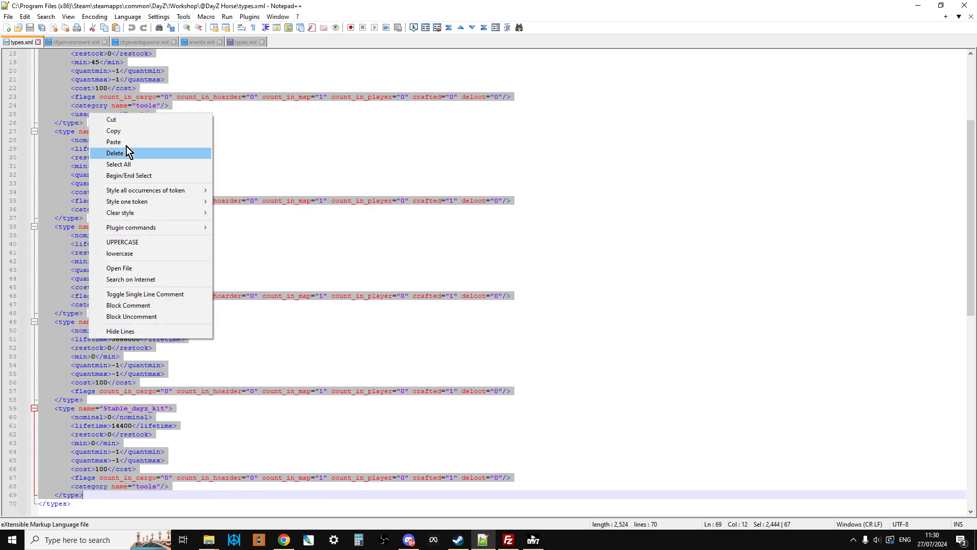
left_click(130, 132)
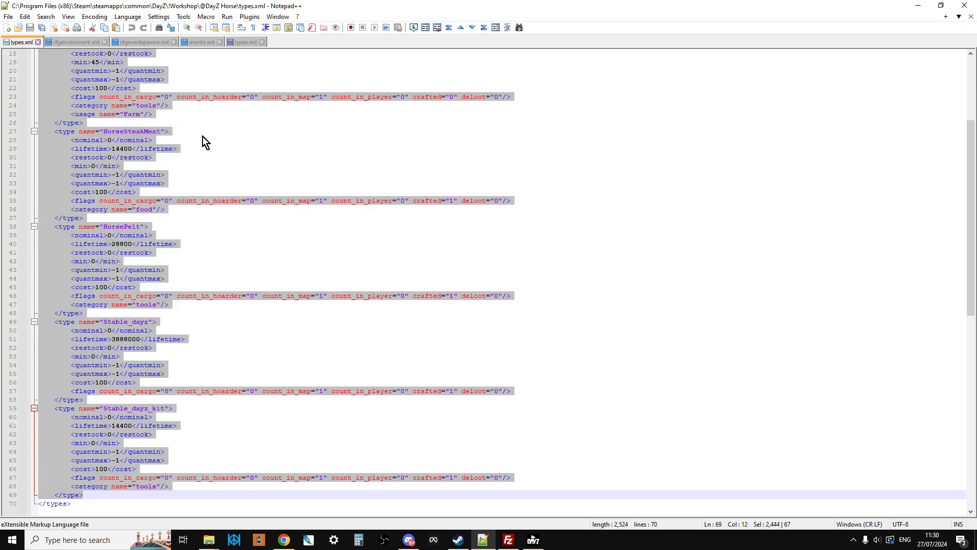
left_click(240, 42)
left_click(202, 212)
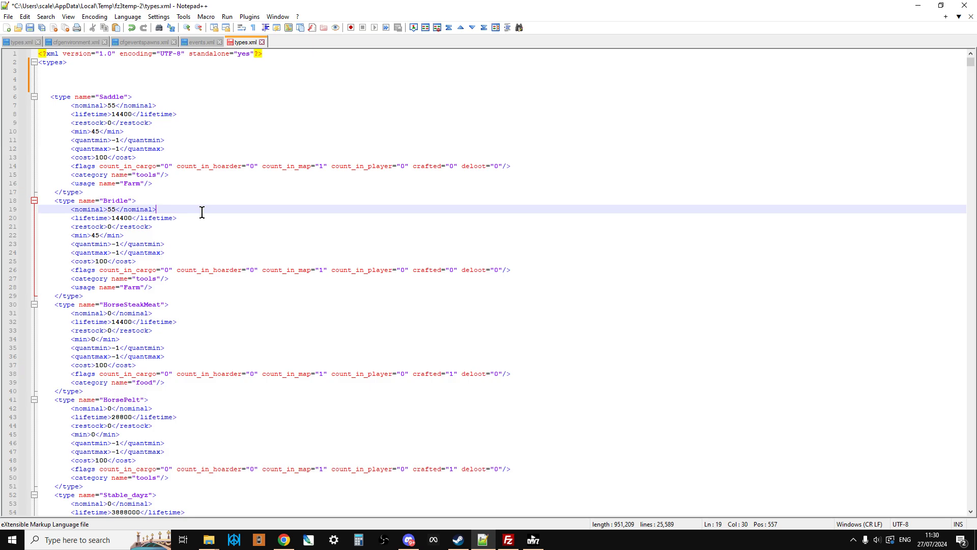
Step: Change the Saddle entry to nominal 30 and min 15
left_click(115, 105)
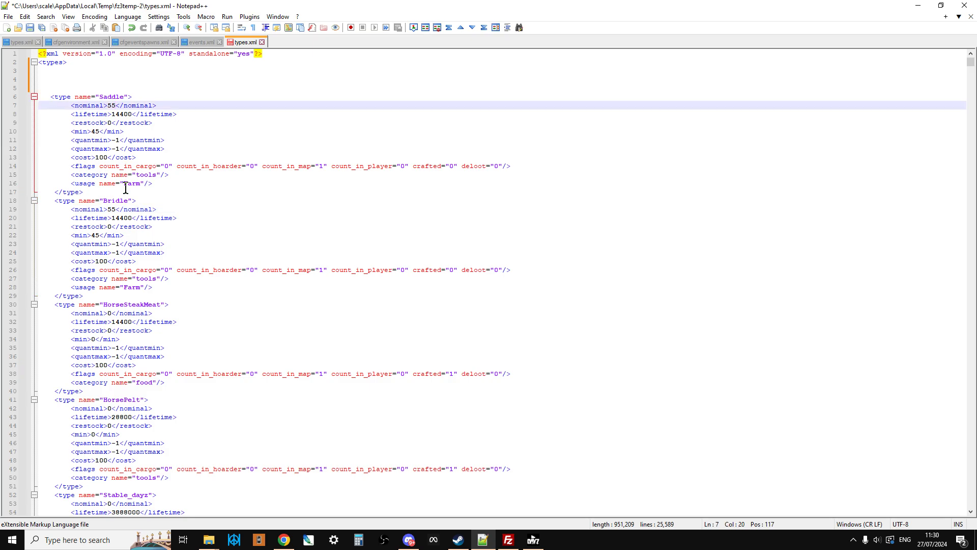
key("BackSpace")
key("BackSpace")
type("30")
left_click(98, 131)
key("BackSpace")
key("BackSpace")
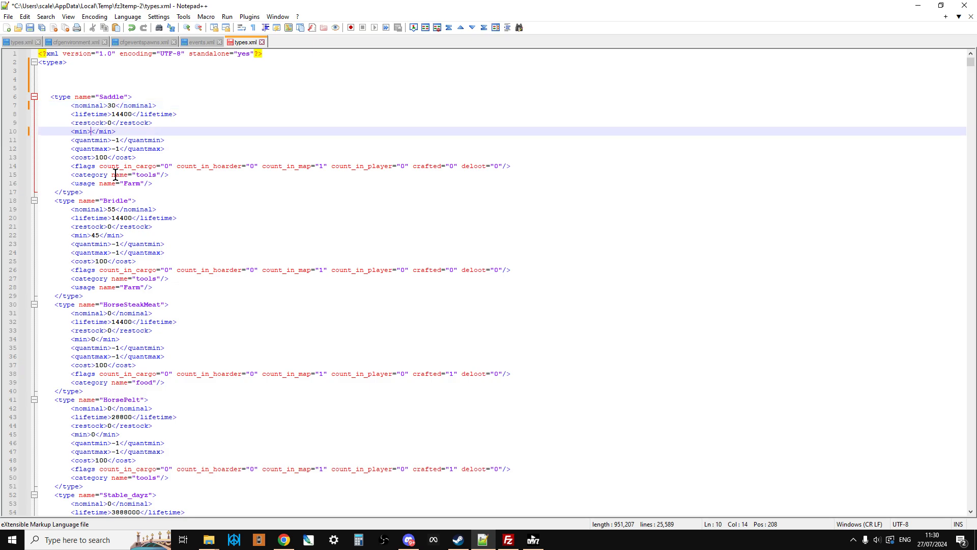
type("15")
Step: Change the Bridle entry to nominal 30 and min 15, then save types.xml
left_click(115, 209)
key("BackSpace")
key("BackSpace")
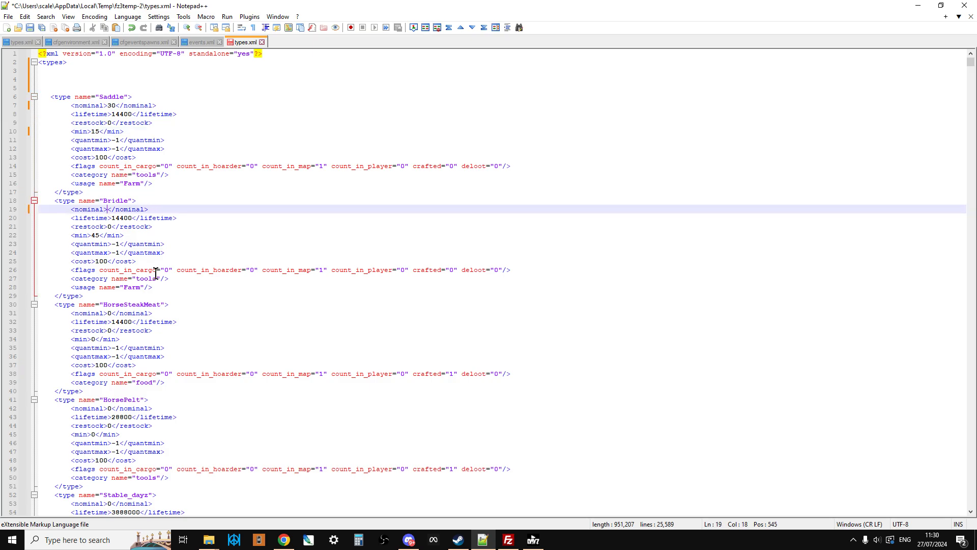
type("30")
left_click(99, 235)
key("BackSpace")
key("BackSpace")
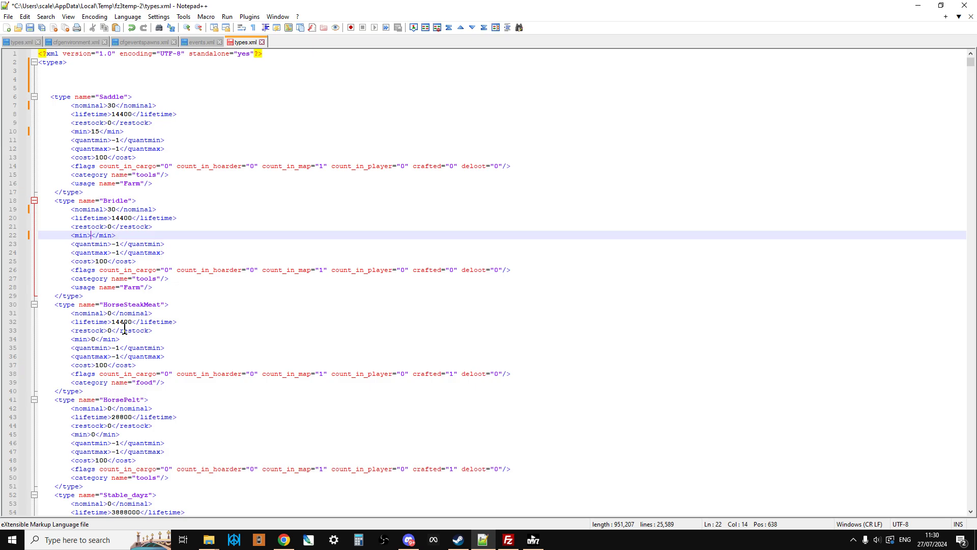
type("15")
left_click(185, 254)
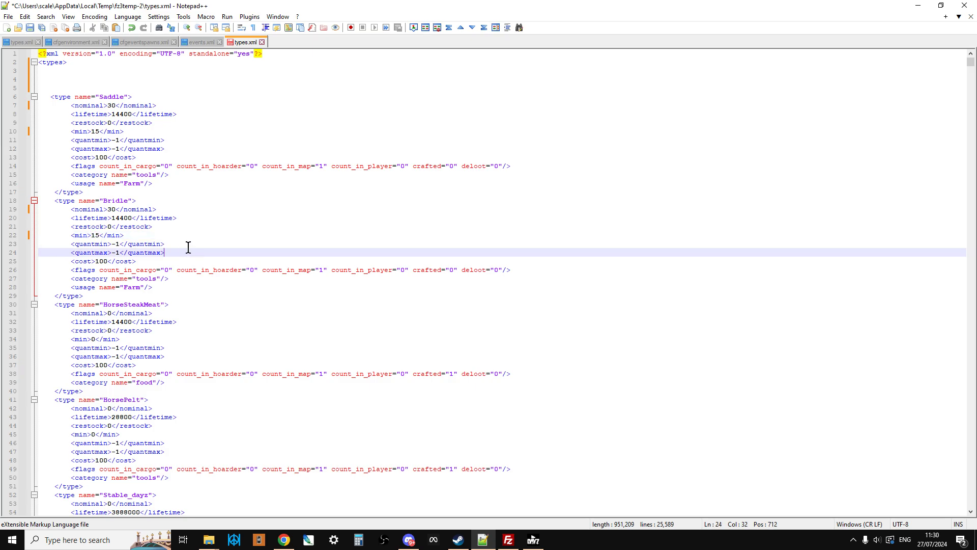
left_click(29, 28)
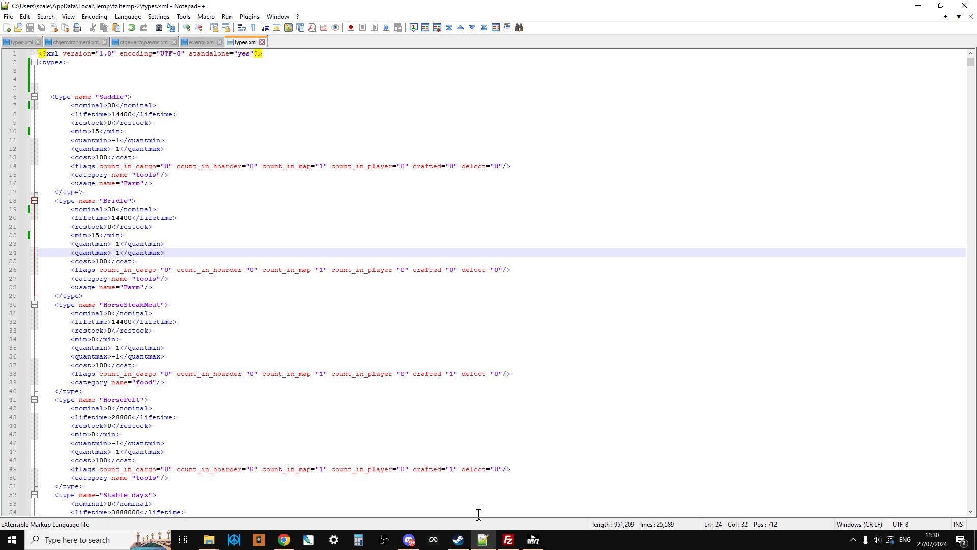
Step: Confirm uploading the edited types.xml (951,209 bytes) to the server's db folder
left_click(508, 539)
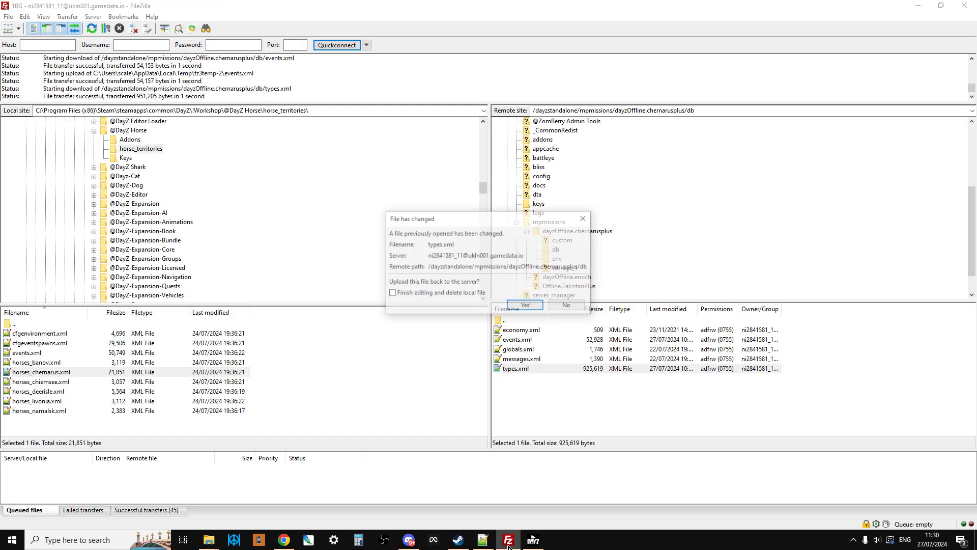
left_click(526, 306)
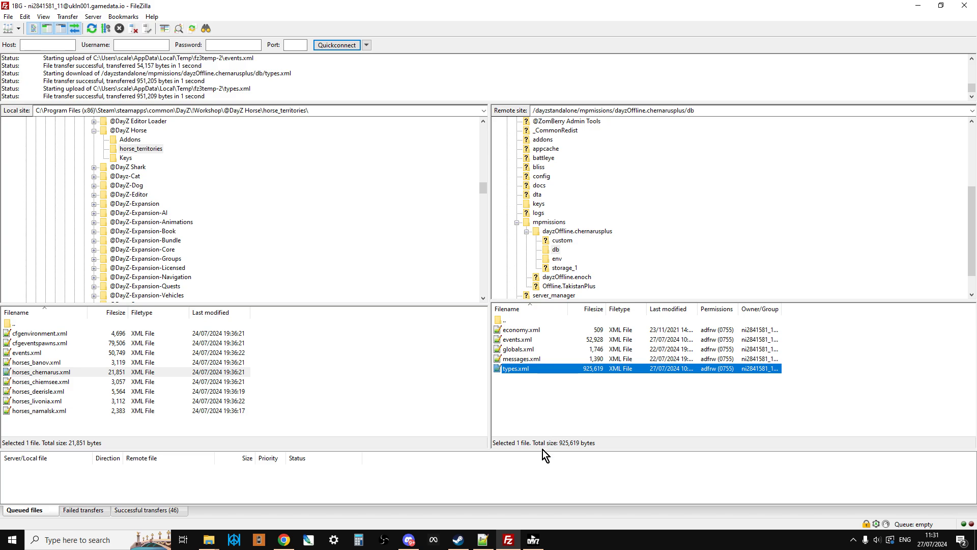
left_click(284, 540)
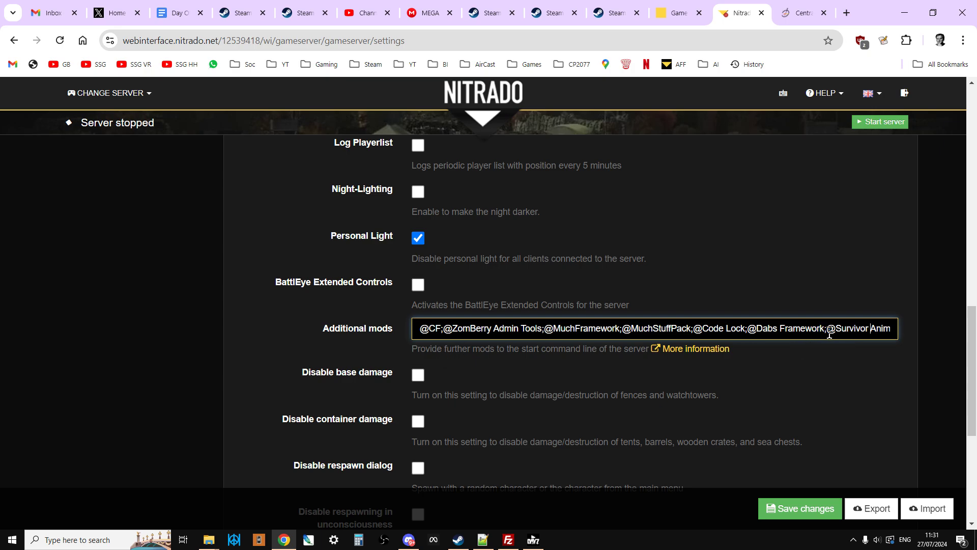
key("Right")
key("Right")
key("Right")
key("Right")
key("Right")
key("Right")
key("Right")
key("Right")
key("Right")
key("Right")
key("Right")
key("Right")
key("Right")
key("Right")
key("Right")
key("Right")
key("Right")
key("Right")
key("Right")
key("Right")
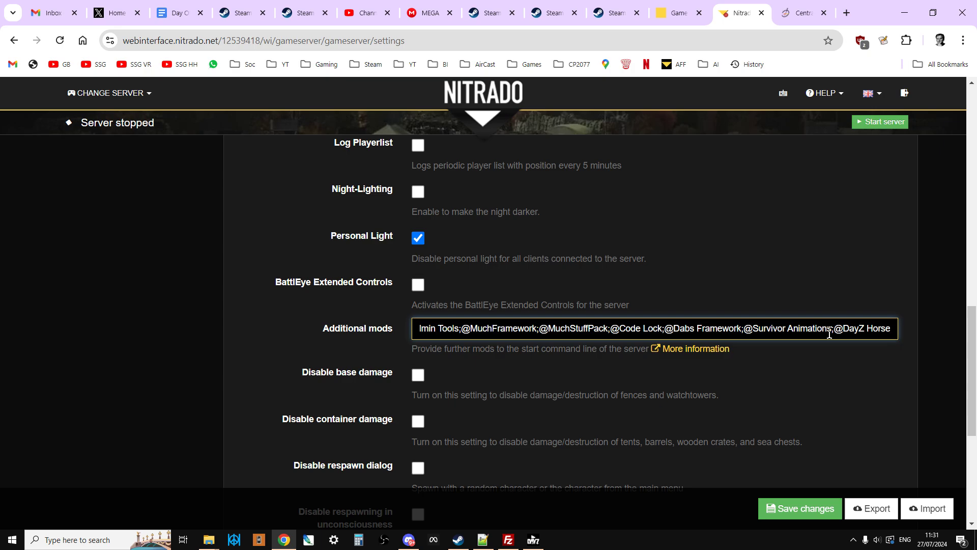
left_click(803, 513)
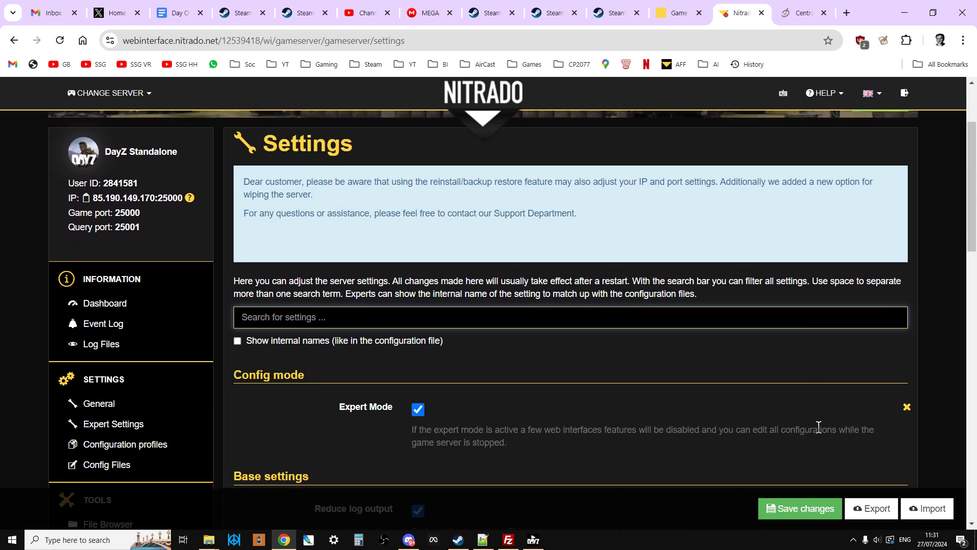
scroll(818, 427, "up", 3)
left_click(884, 227)
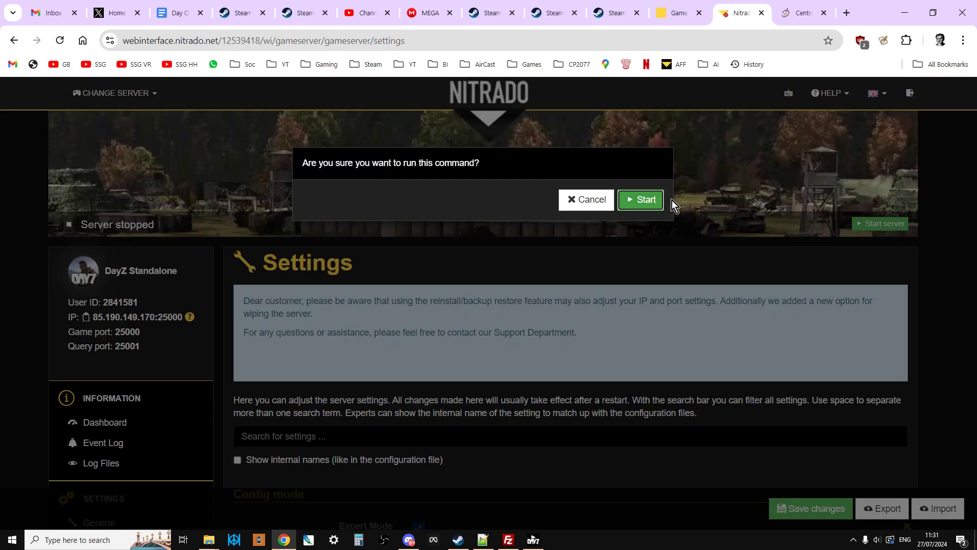
left_click(642, 200)
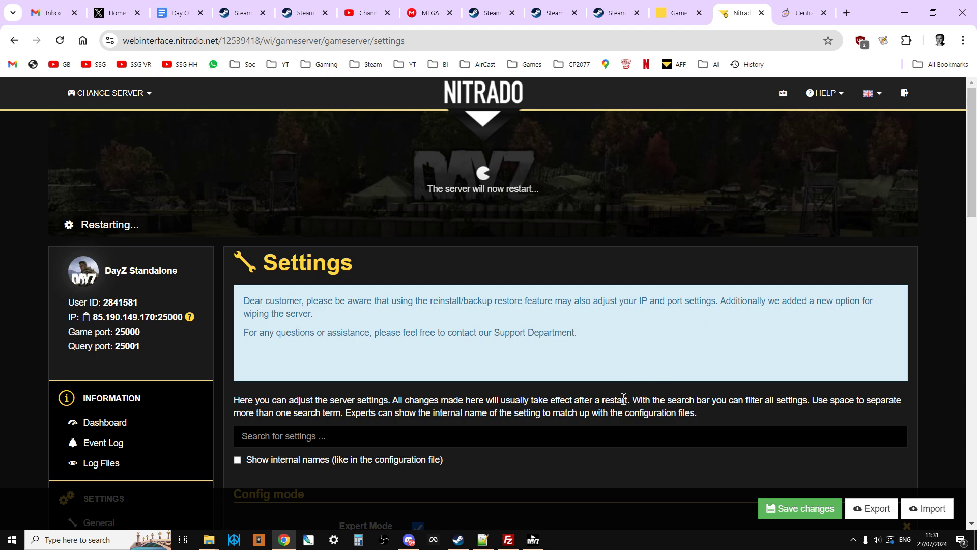
Step: Switch to the DayZ Horse Steam workshop tab and scroll through its description
left_click(490, 15)
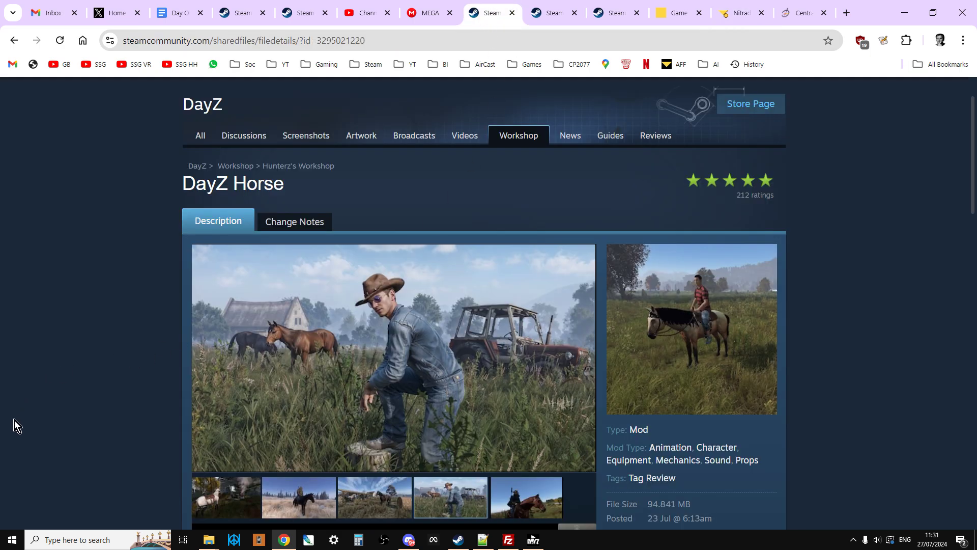
scroll(20, 422, "down", 2)
scroll(20, 420, "up", 1)
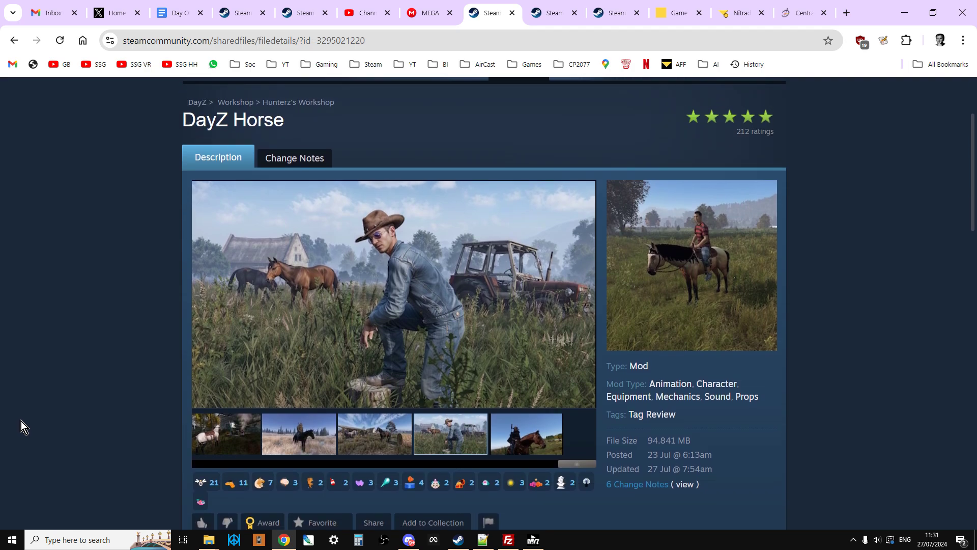